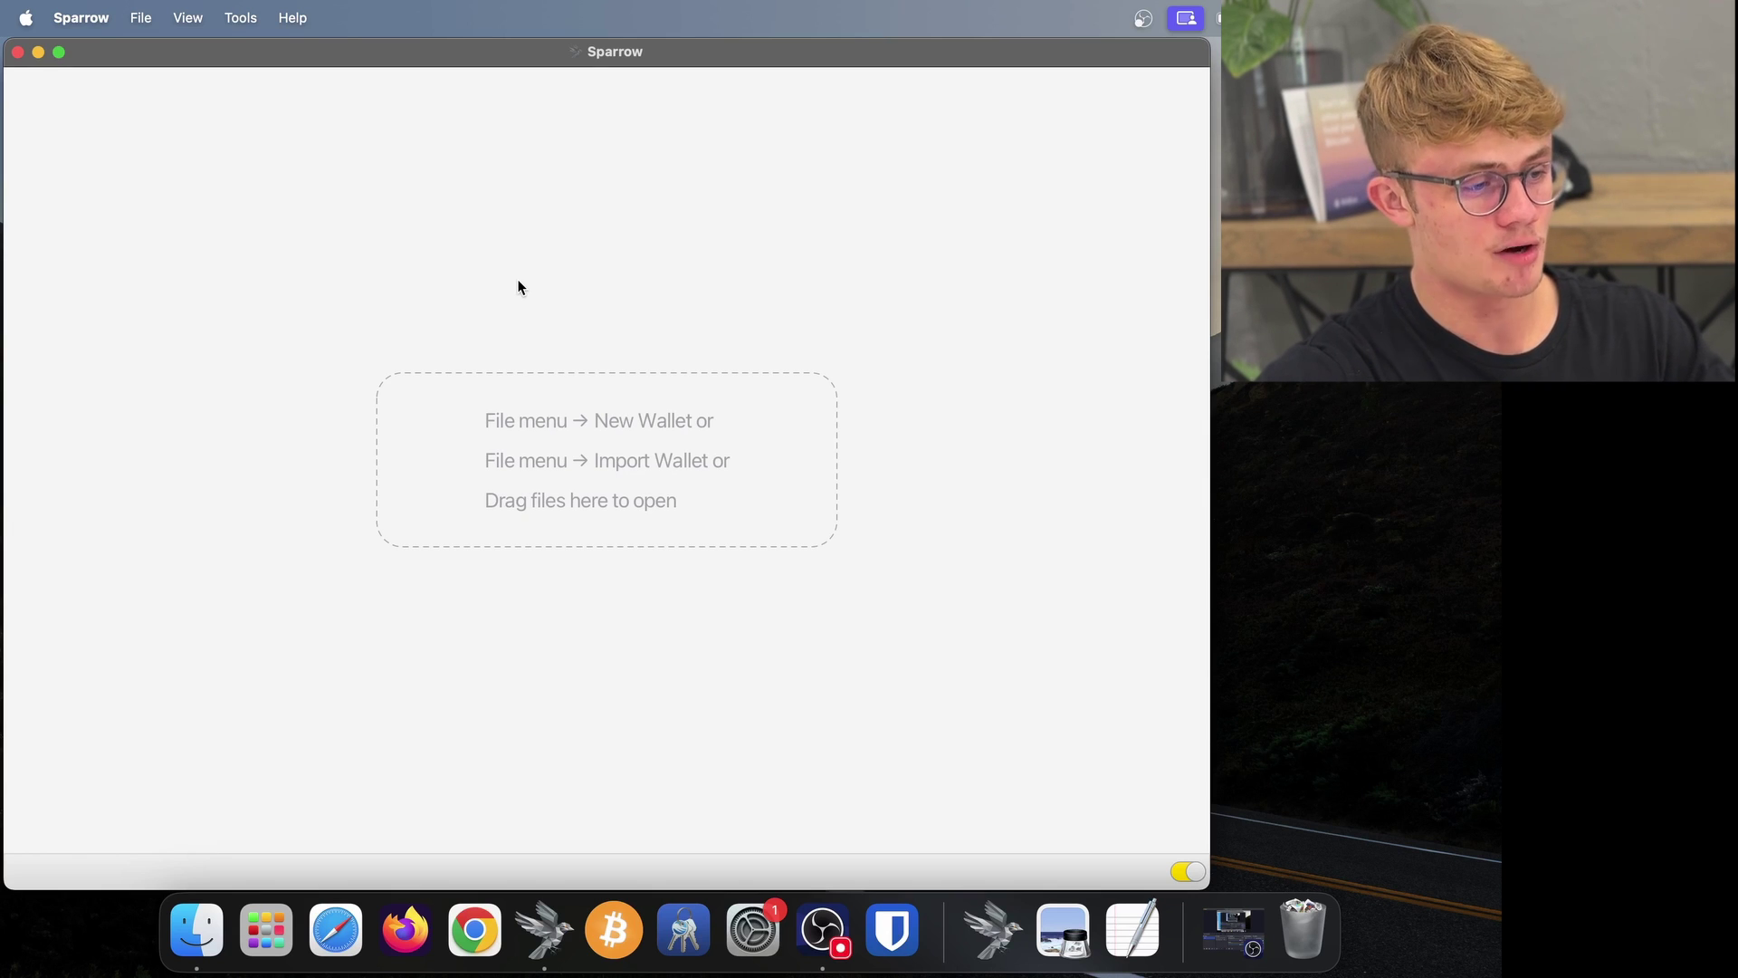
Step: Create a new wallet named 'Passphrase Wallet' from File > New Wallet
{"action": "left_click", "coordinate": [135, 20]}
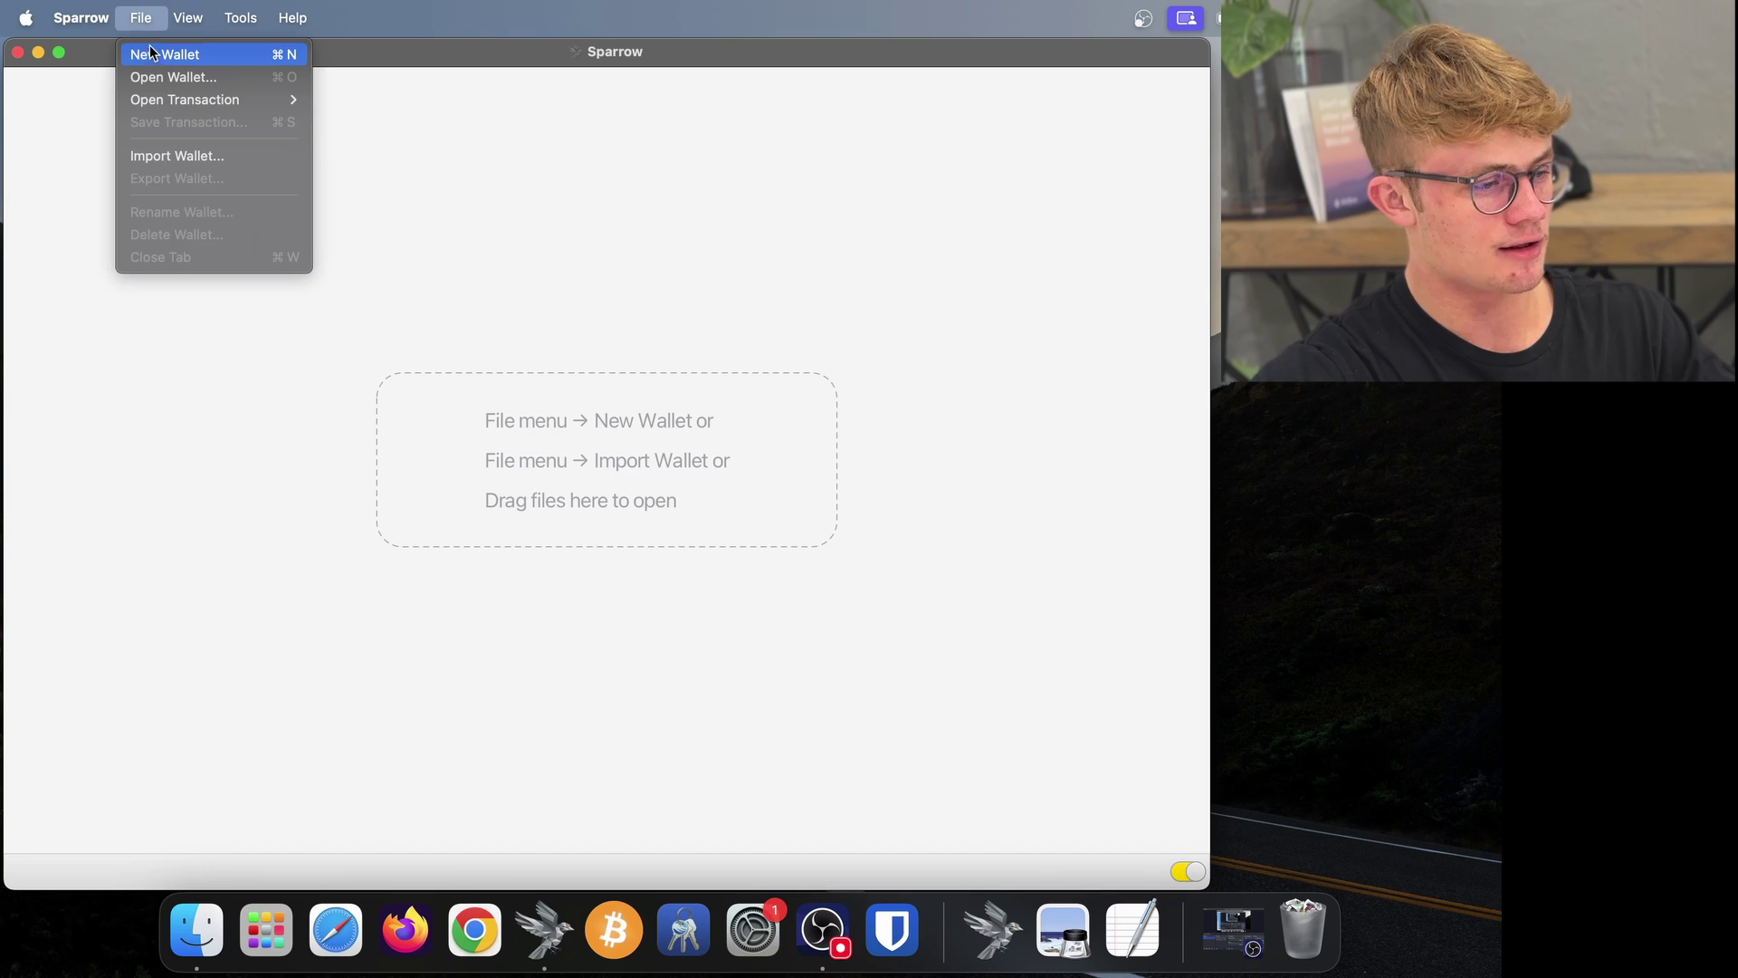
{"action": "left_click", "coordinate": [151, 52]}
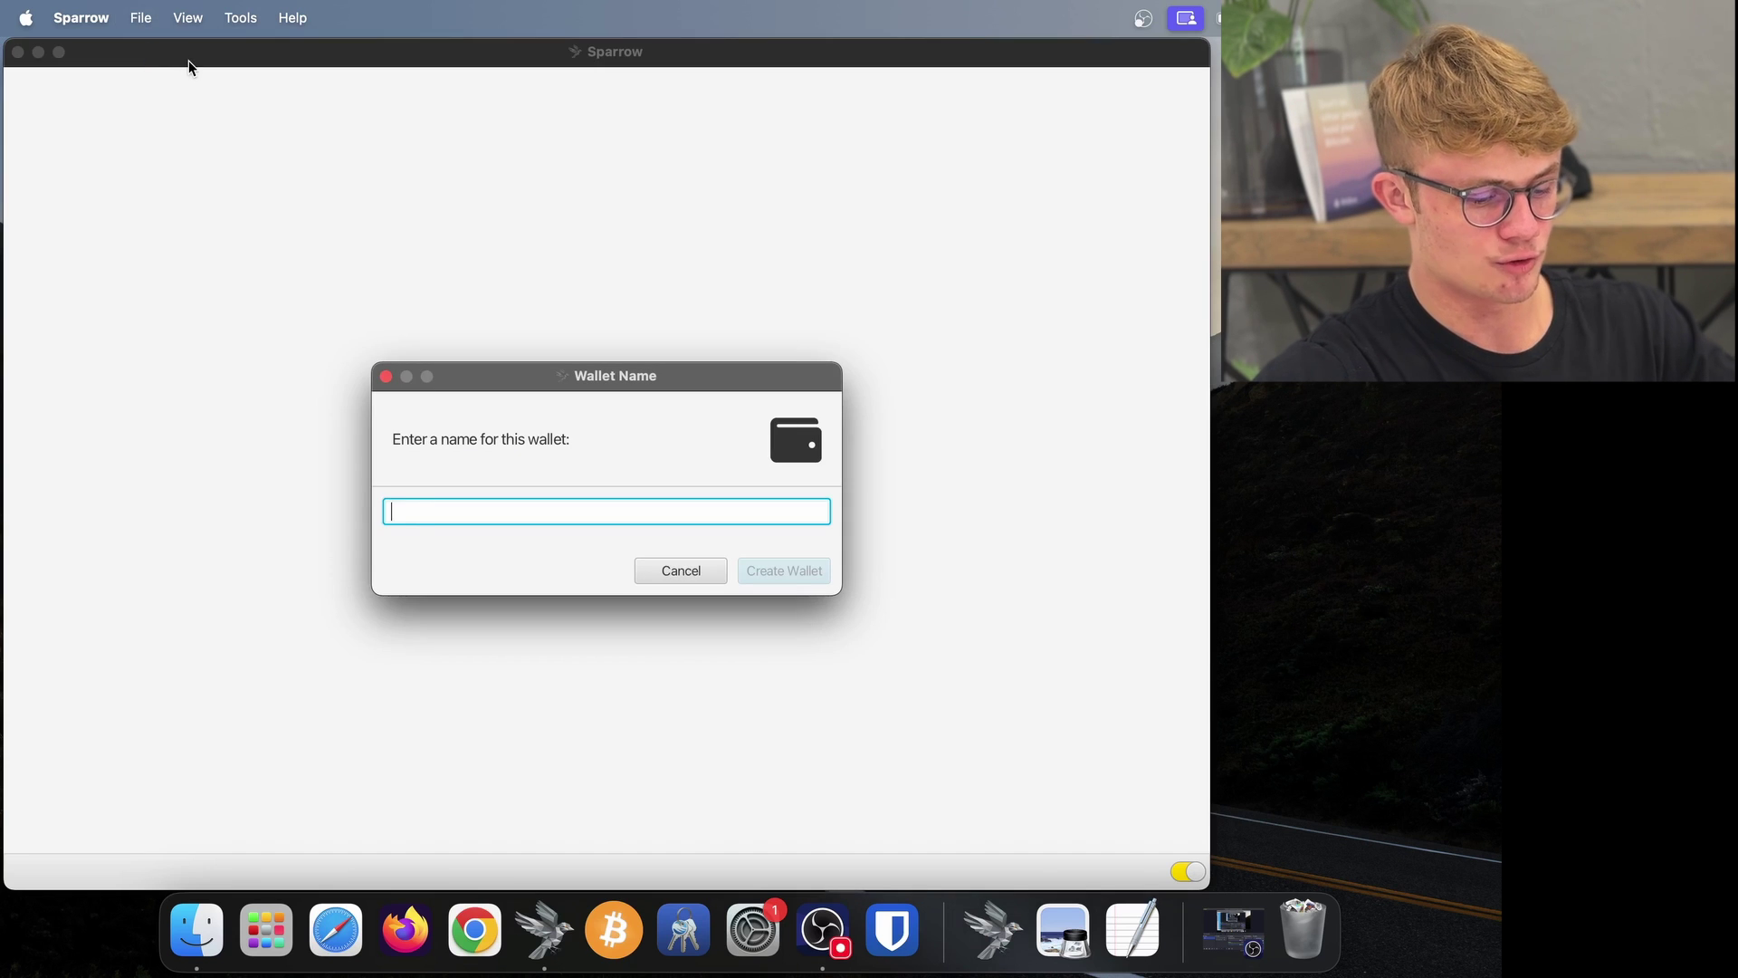
{"action": "type", "text": "Passphrase Wallet"}
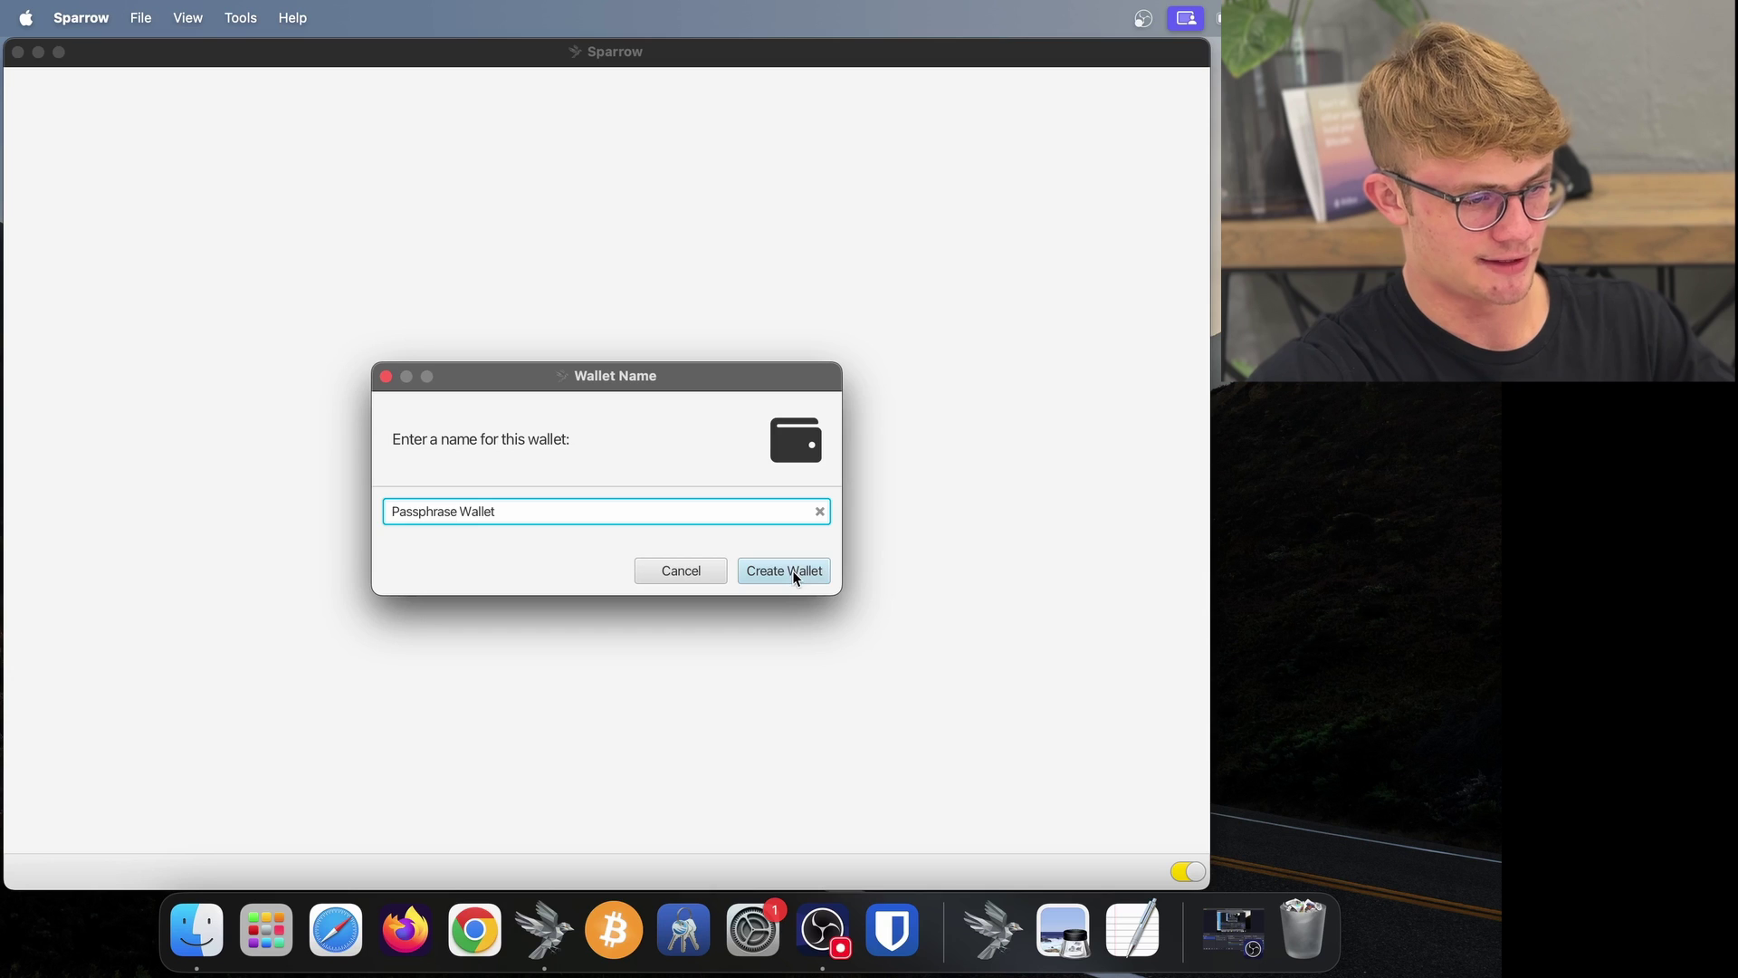
{"action": "left_click", "coordinate": [791, 570]}
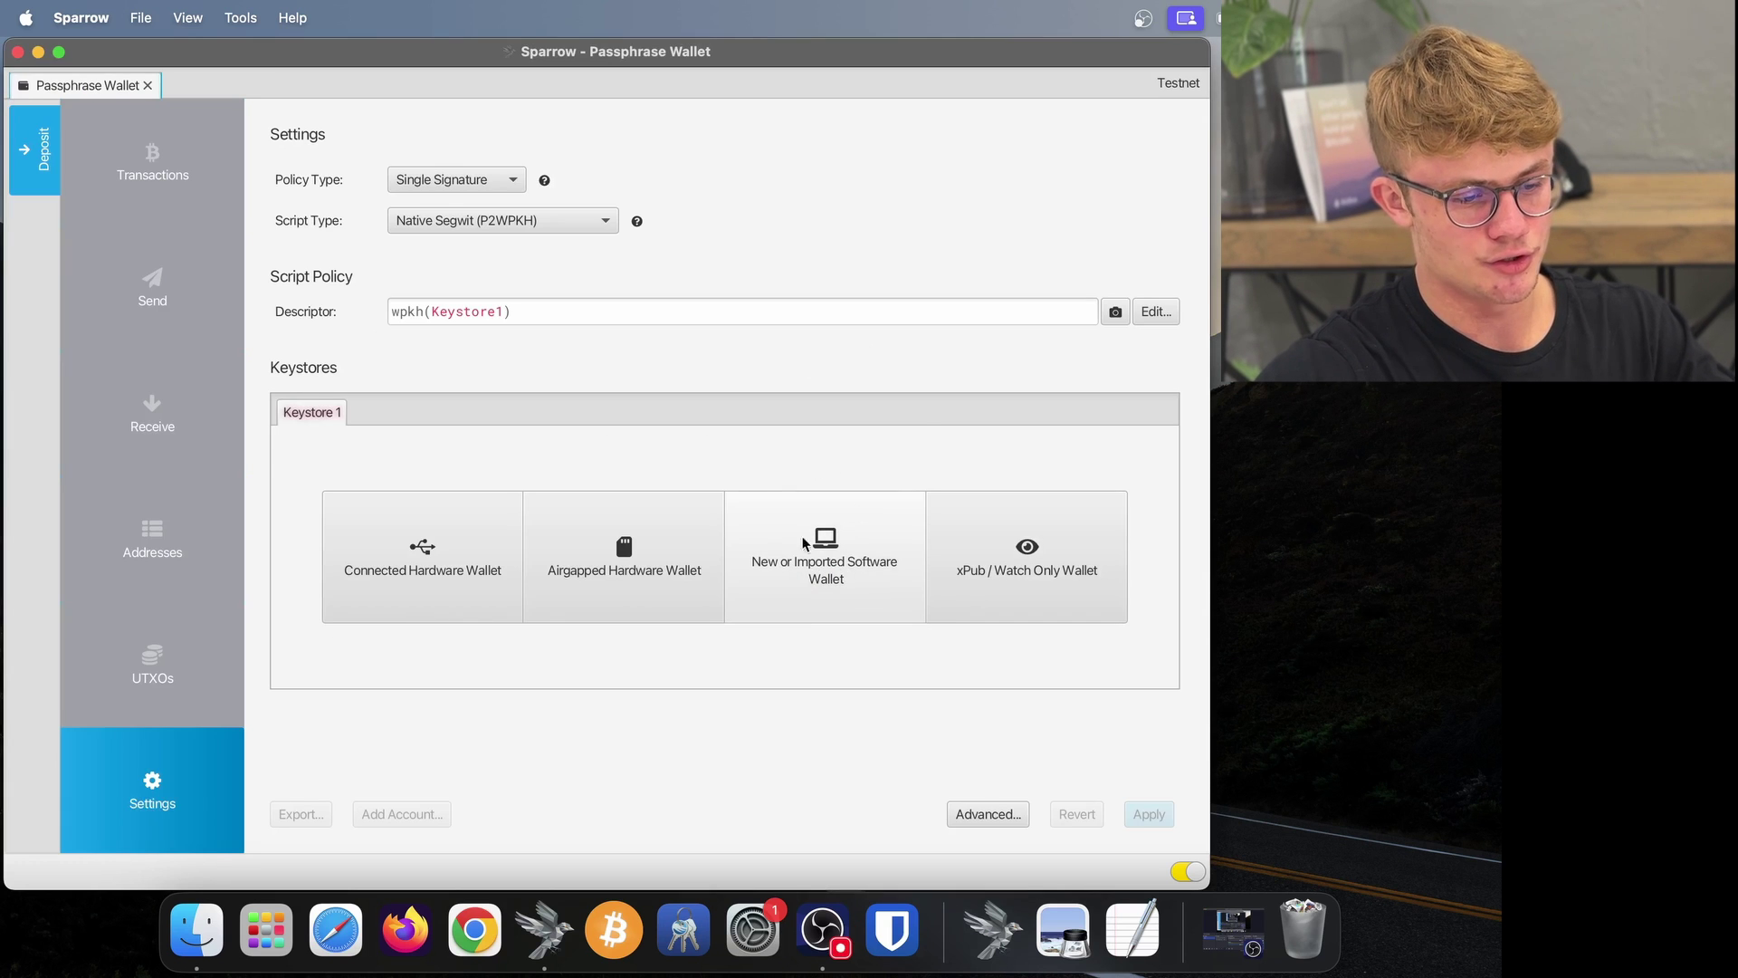
Step: Add a new software keystore and generate a fresh 12-word BIP39 seed
{"action": "left_click", "coordinate": [841, 565]}
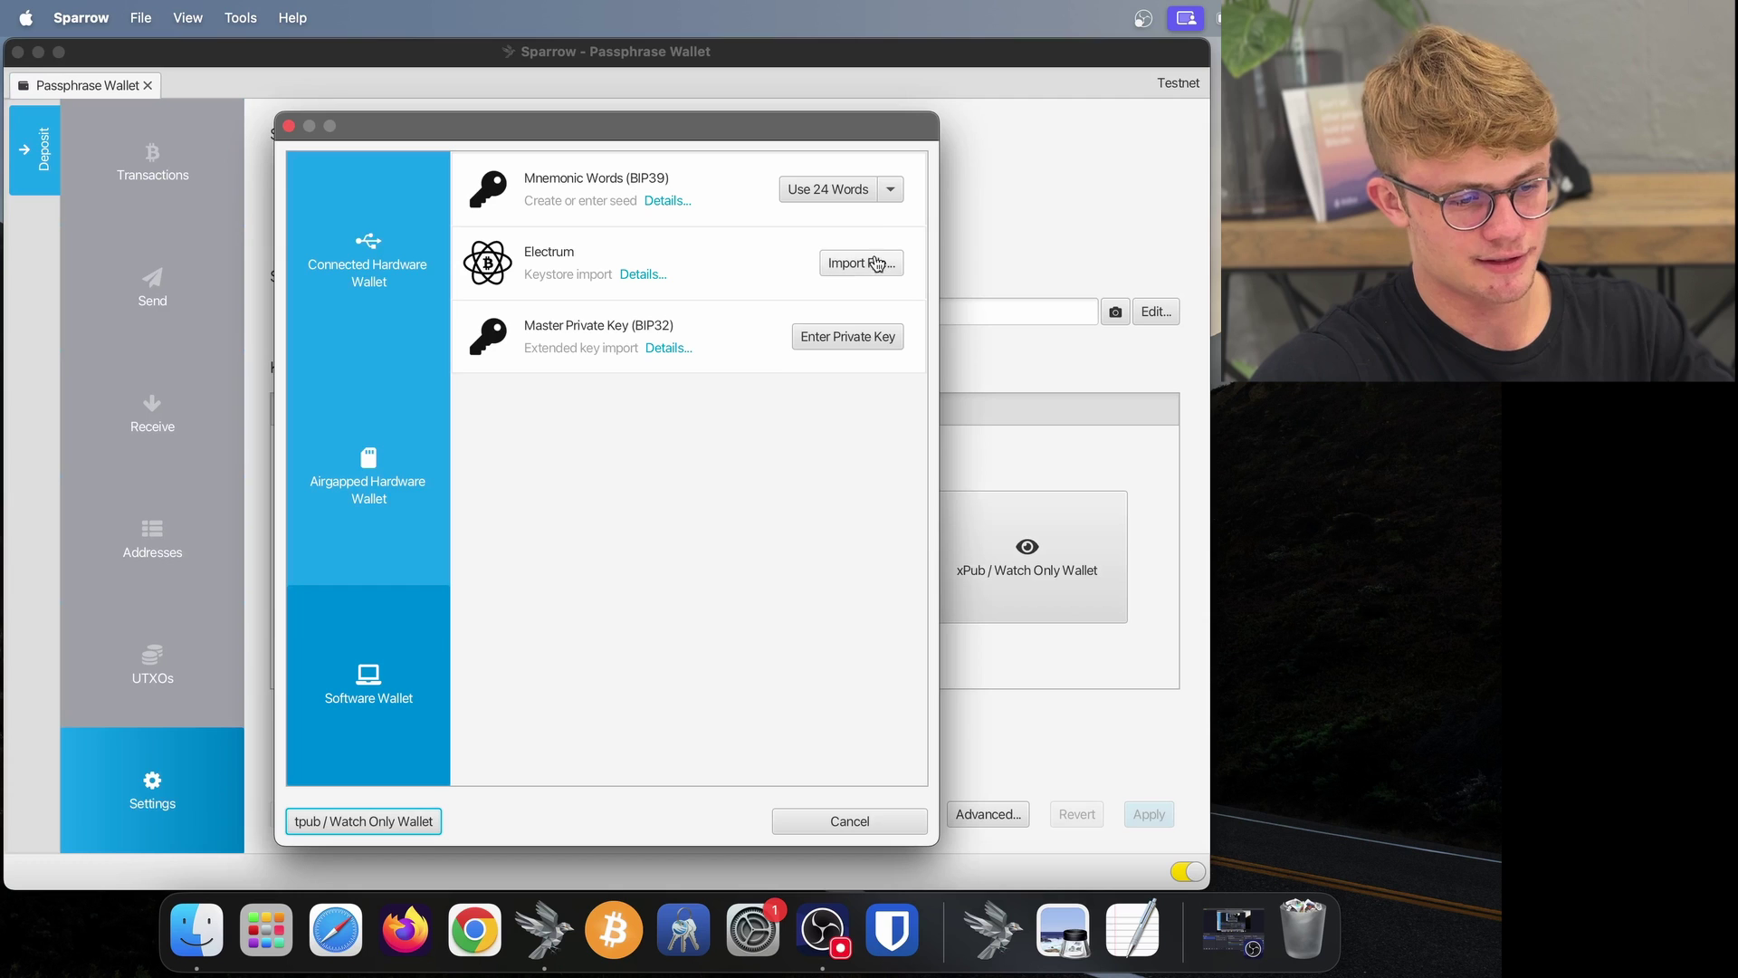
{"action": "left_click", "coordinate": [891, 190]}
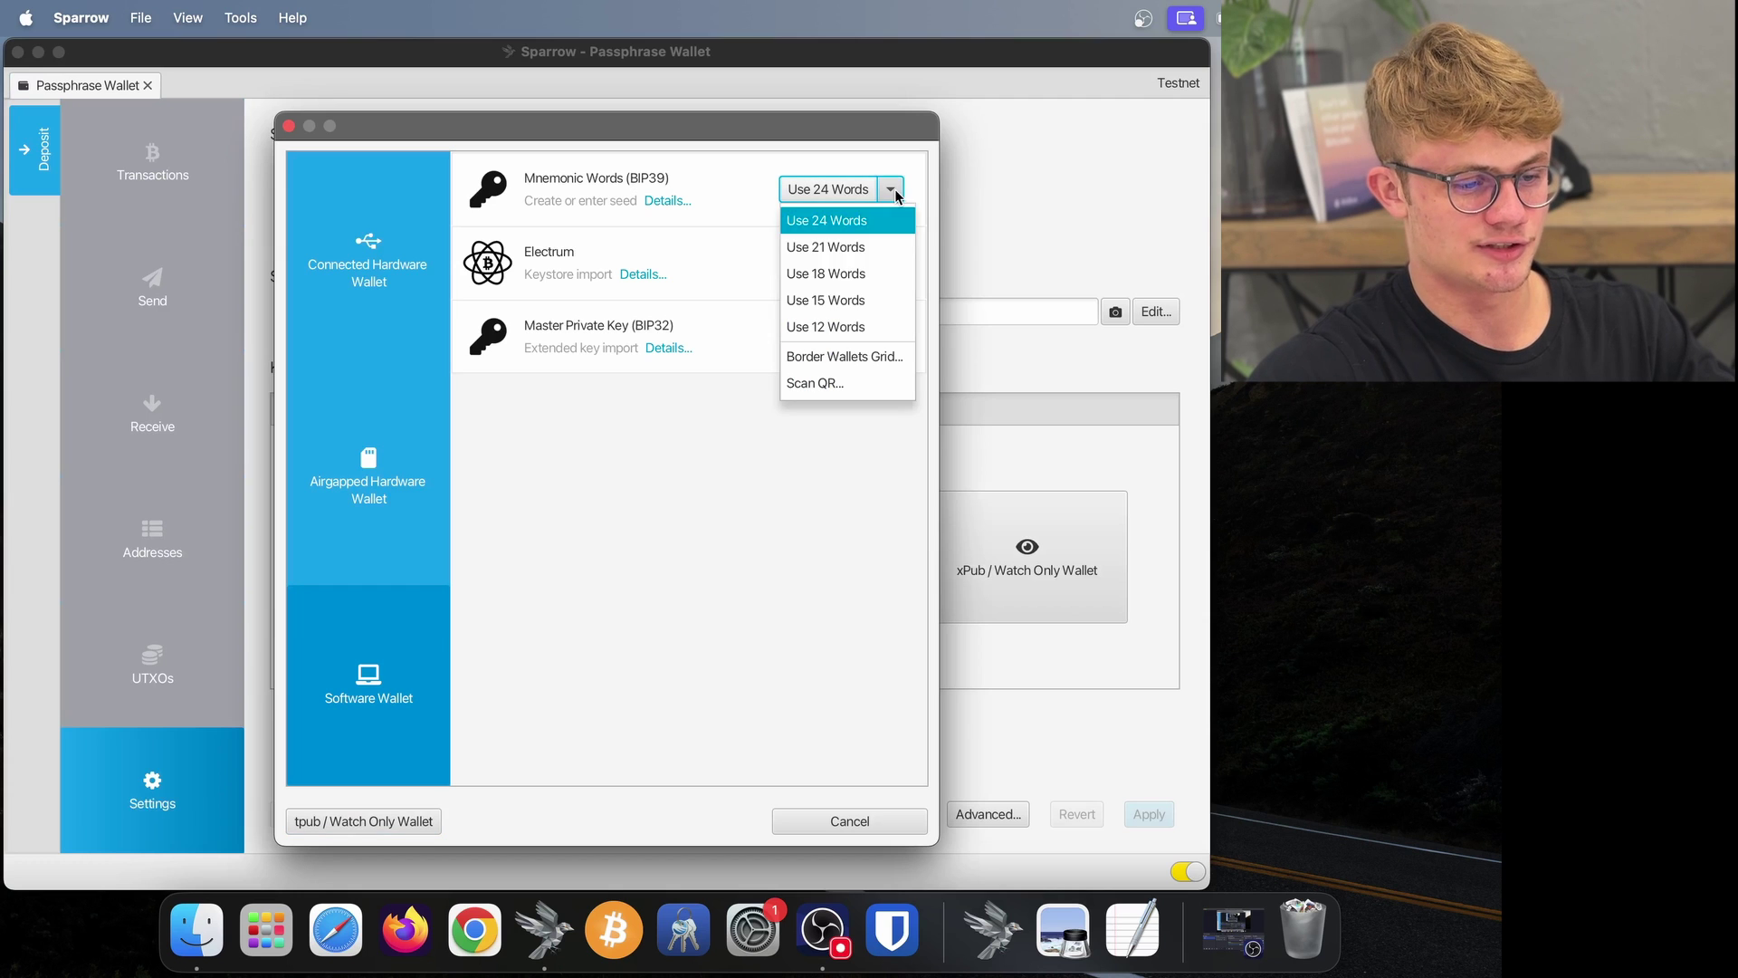
{"action": "left_click", "coordinate": [851, 328]}
{"action": "left_click", "coordinate": [546, 455]}
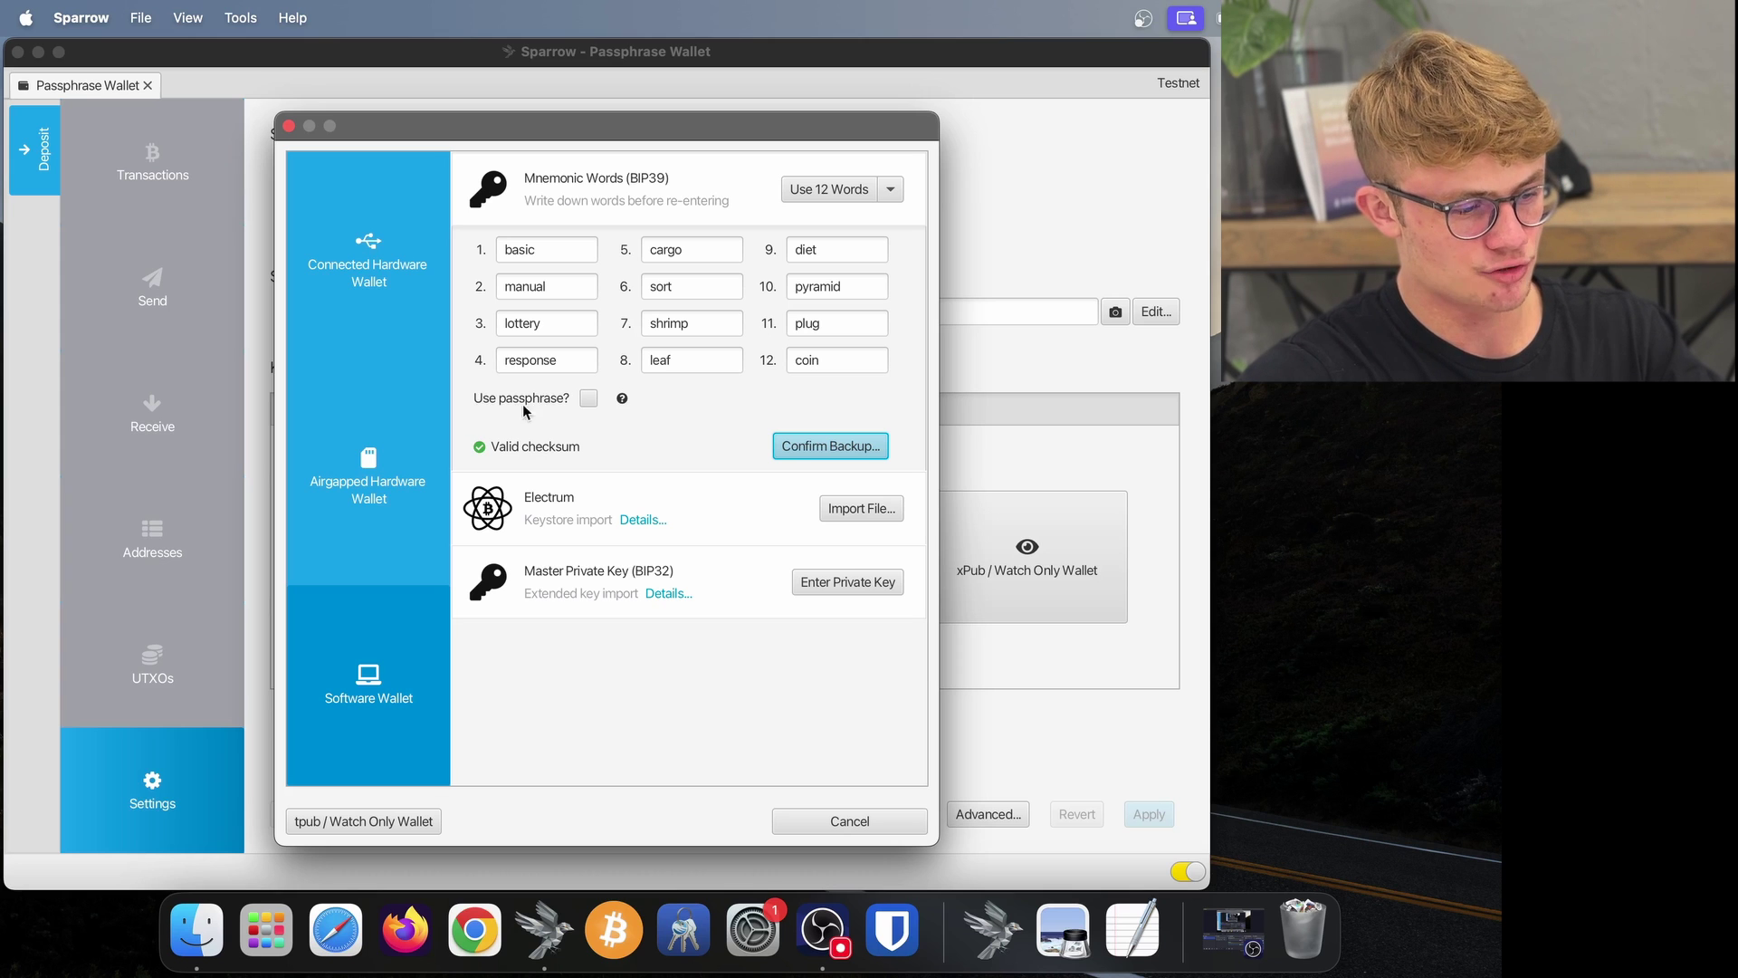
Step: Enable a BIP39 passphrase, enter the secret passphrase, and start confirming the seed backup
{"action": "left_click", "coordinate": [589, 399]}
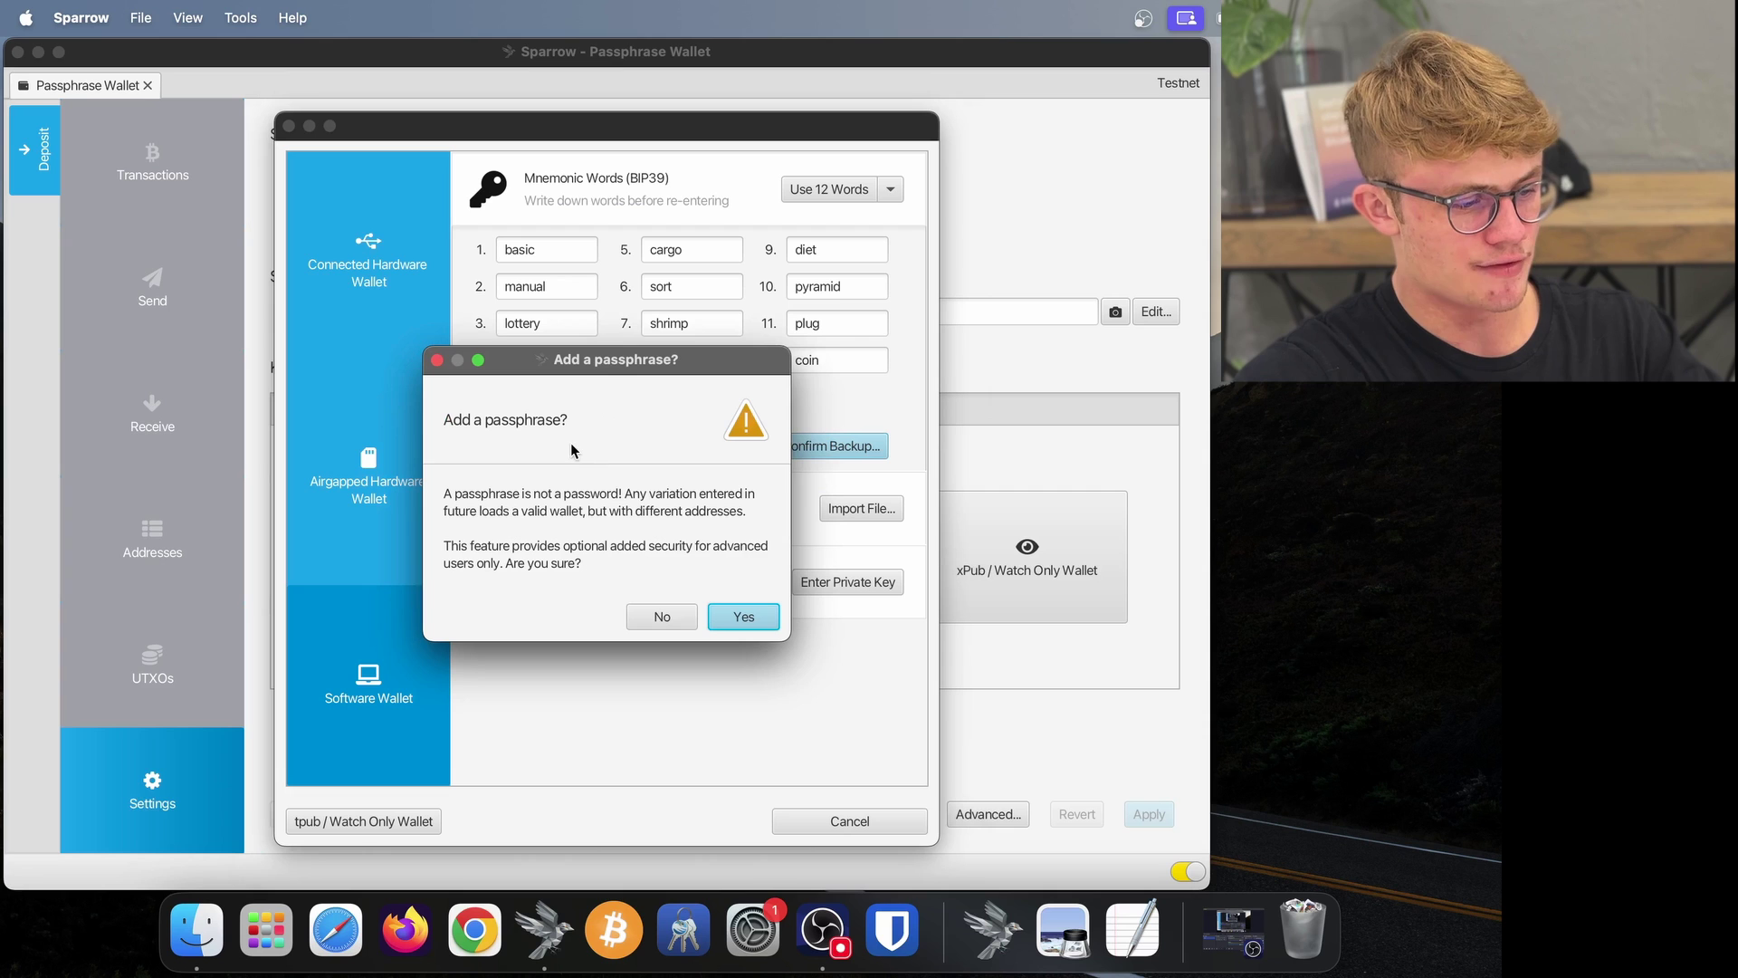
{"action": "left_click", "coordinate": [732, 613]}
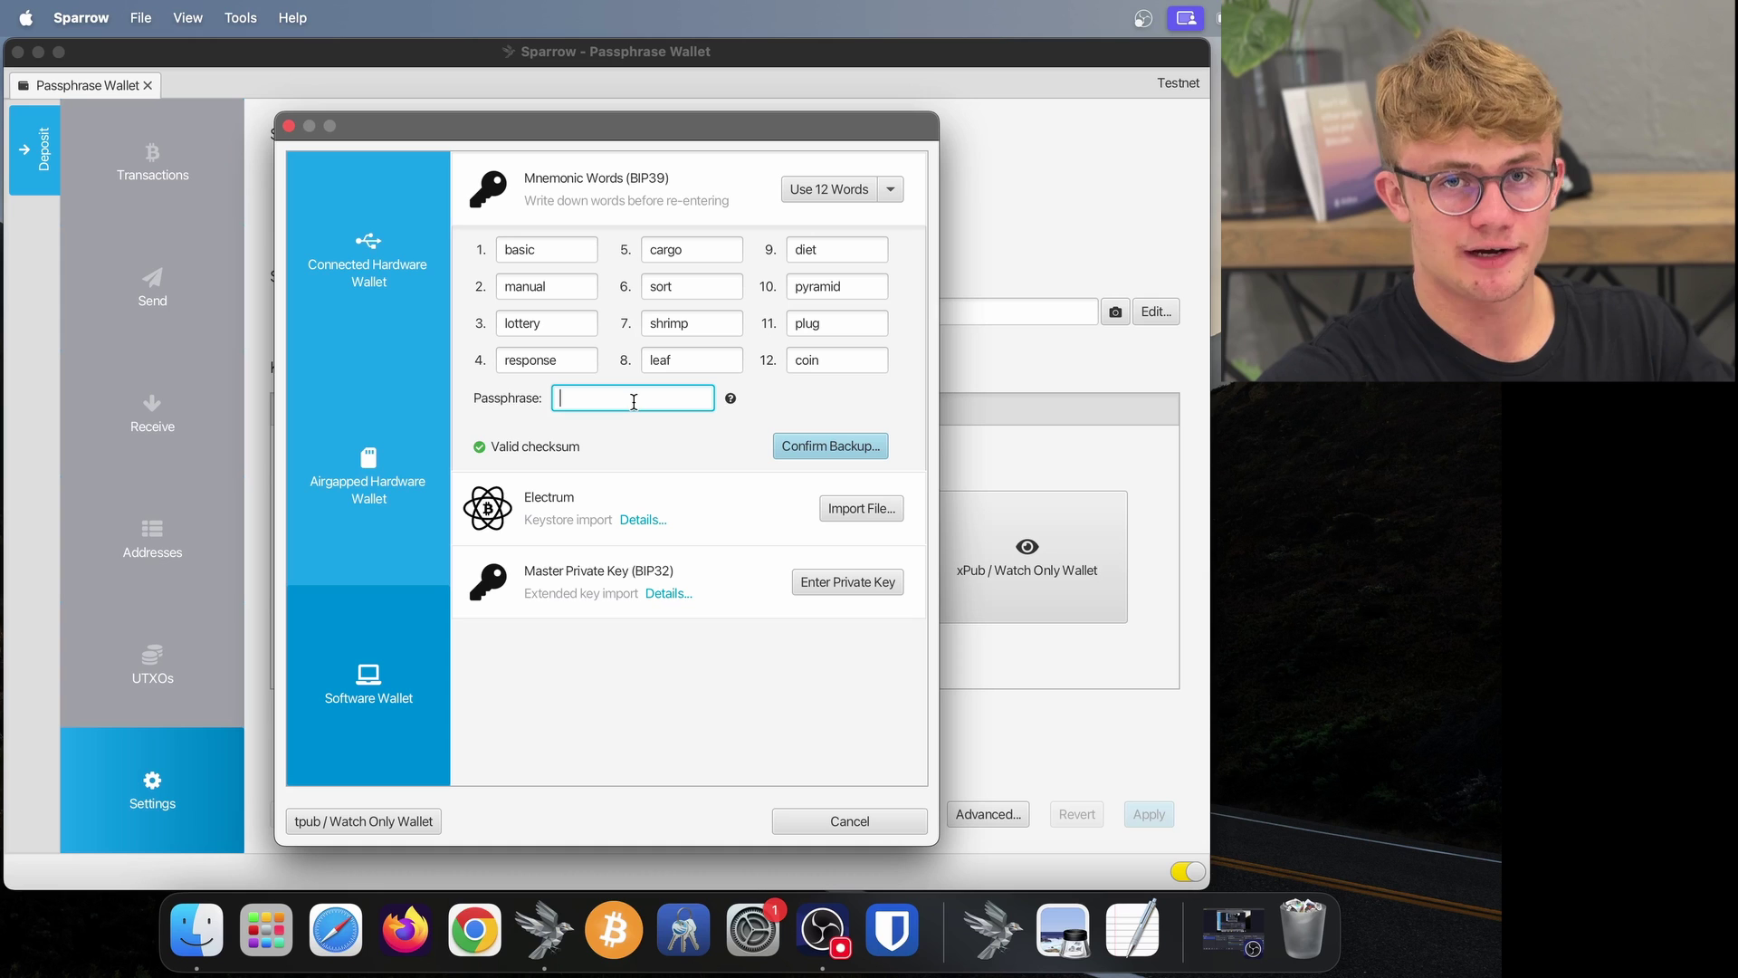
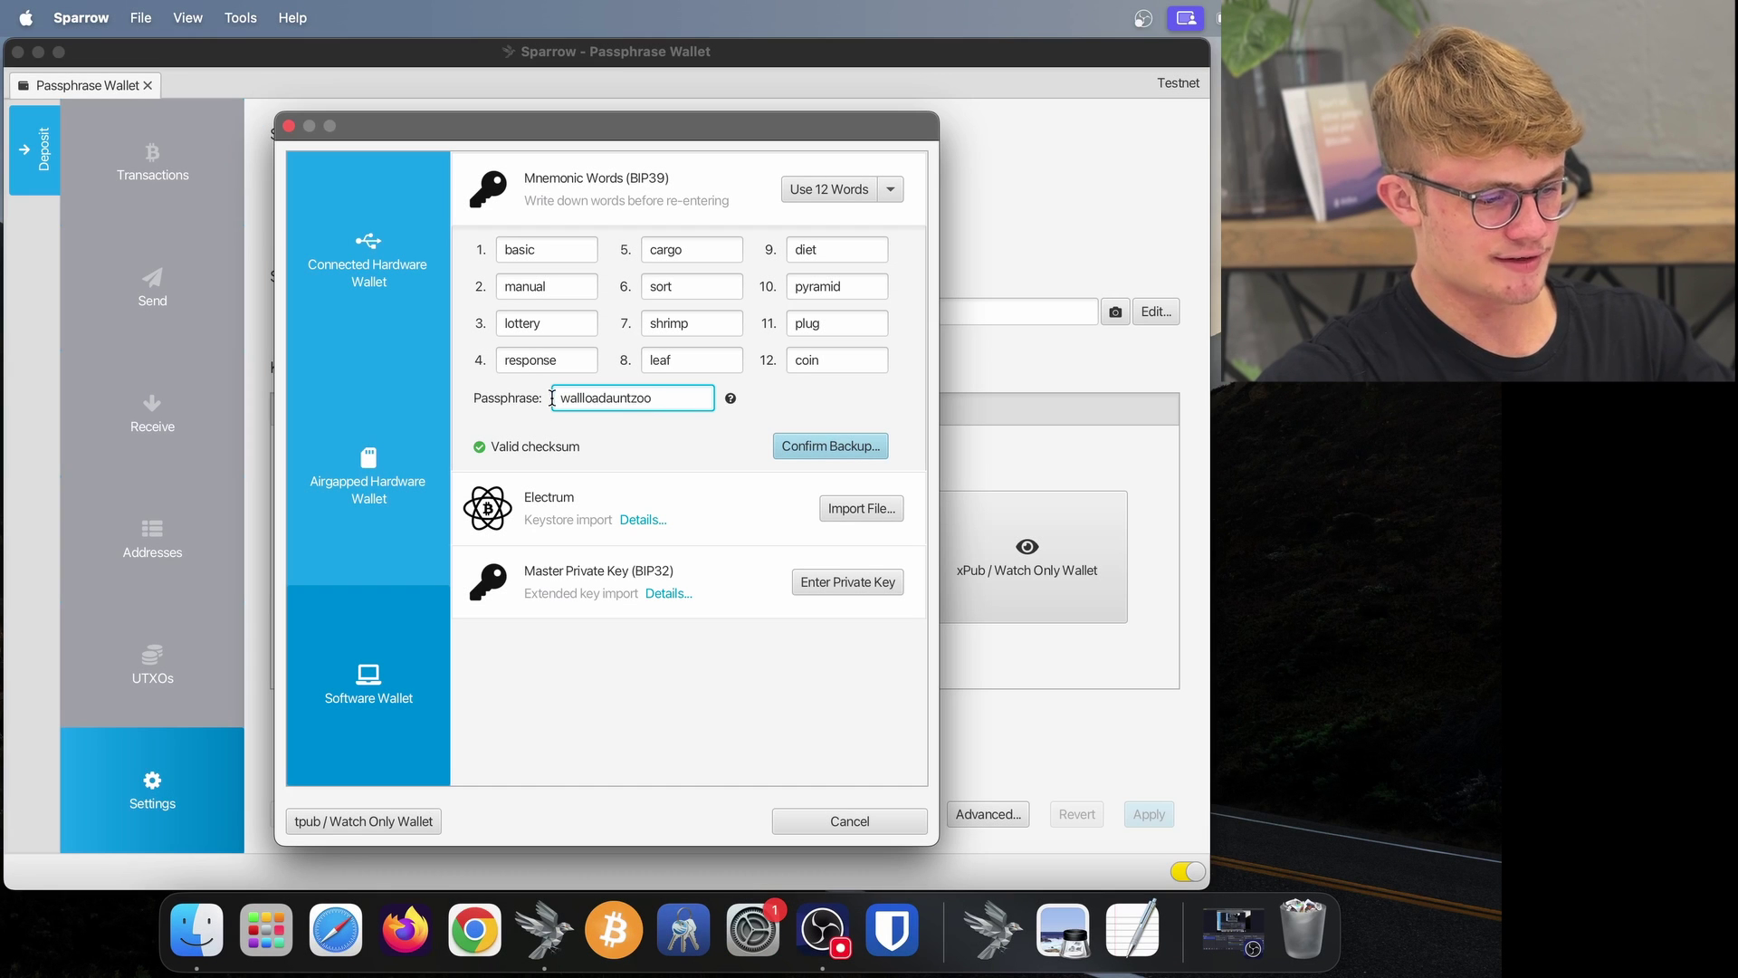
{"action": "left_click_drag", "start_coordinate": [555, 398], "coordinate": [590, 398]}
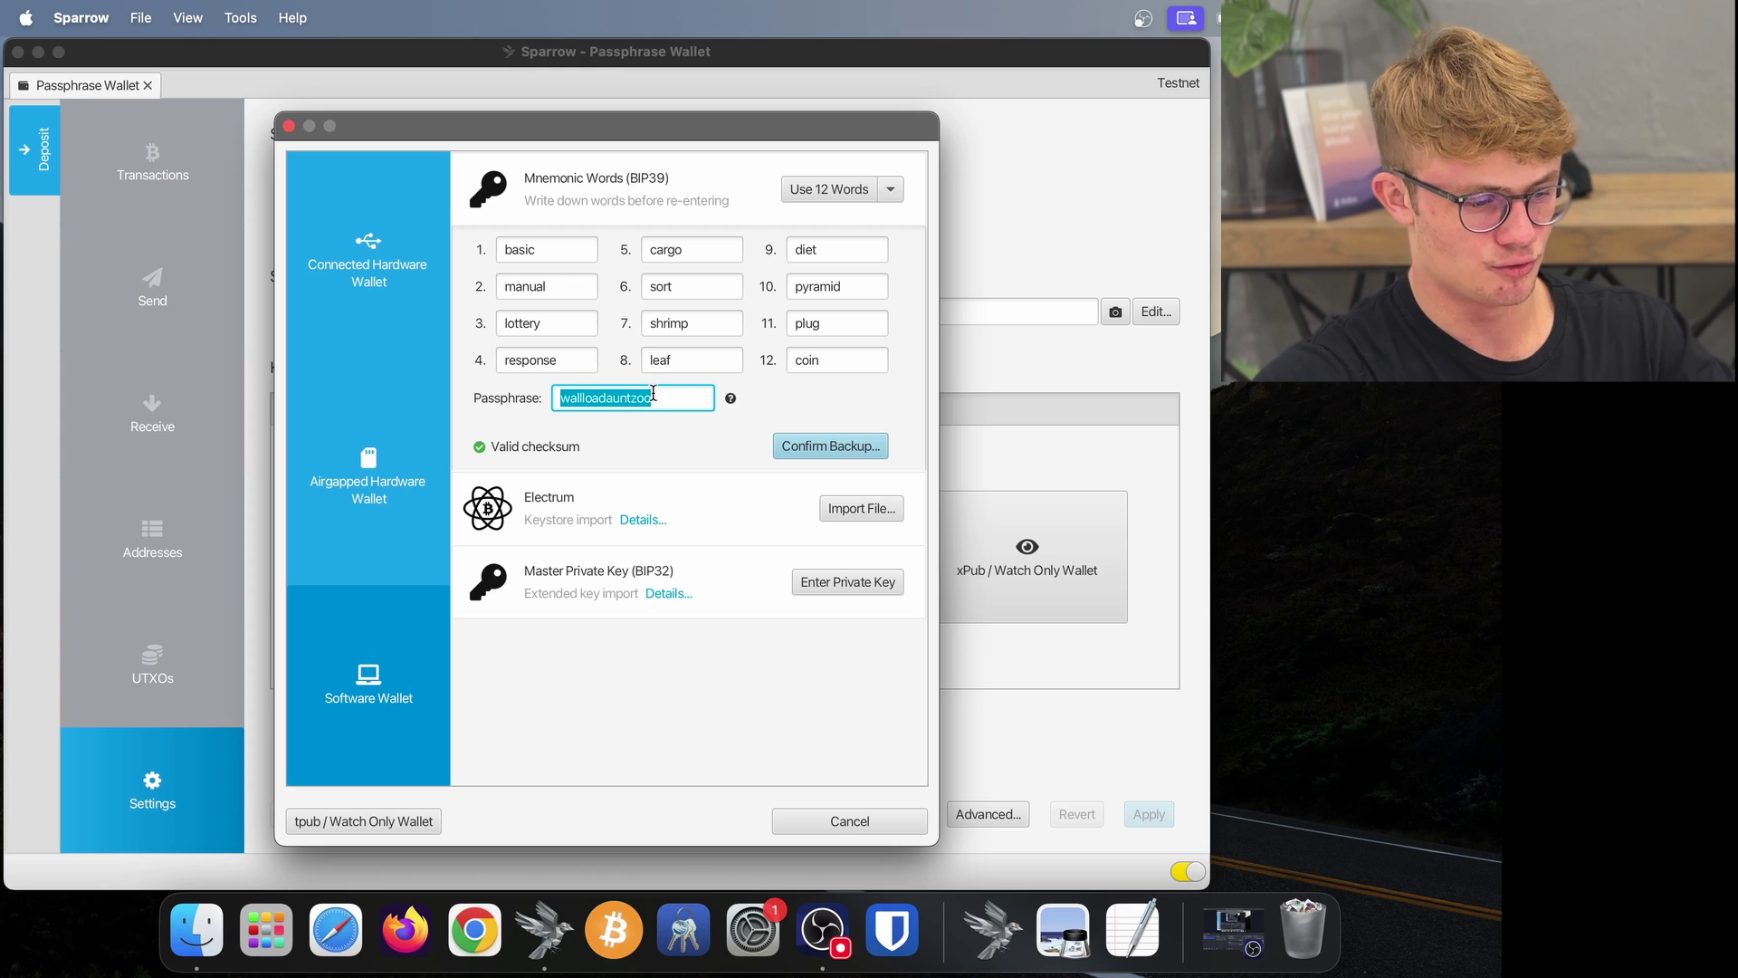
{"action": "left_click", "coordinate": [695, 397]}
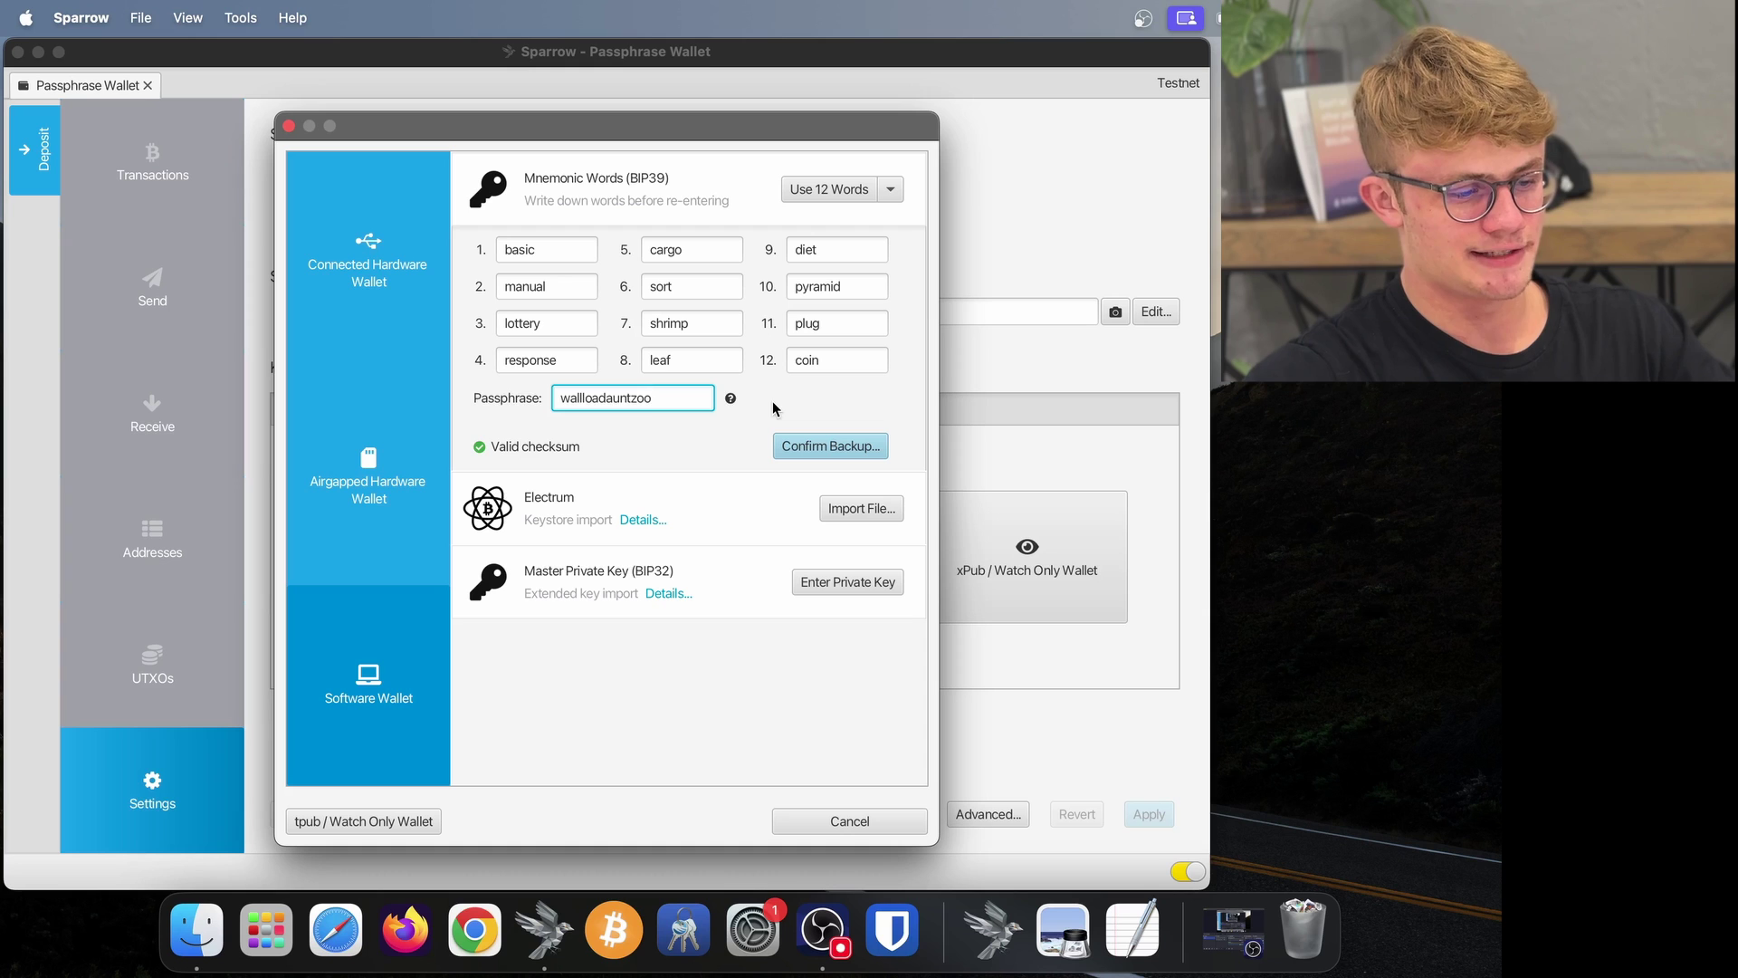
{"action": "left_click", "coordinate": [830, 450]}
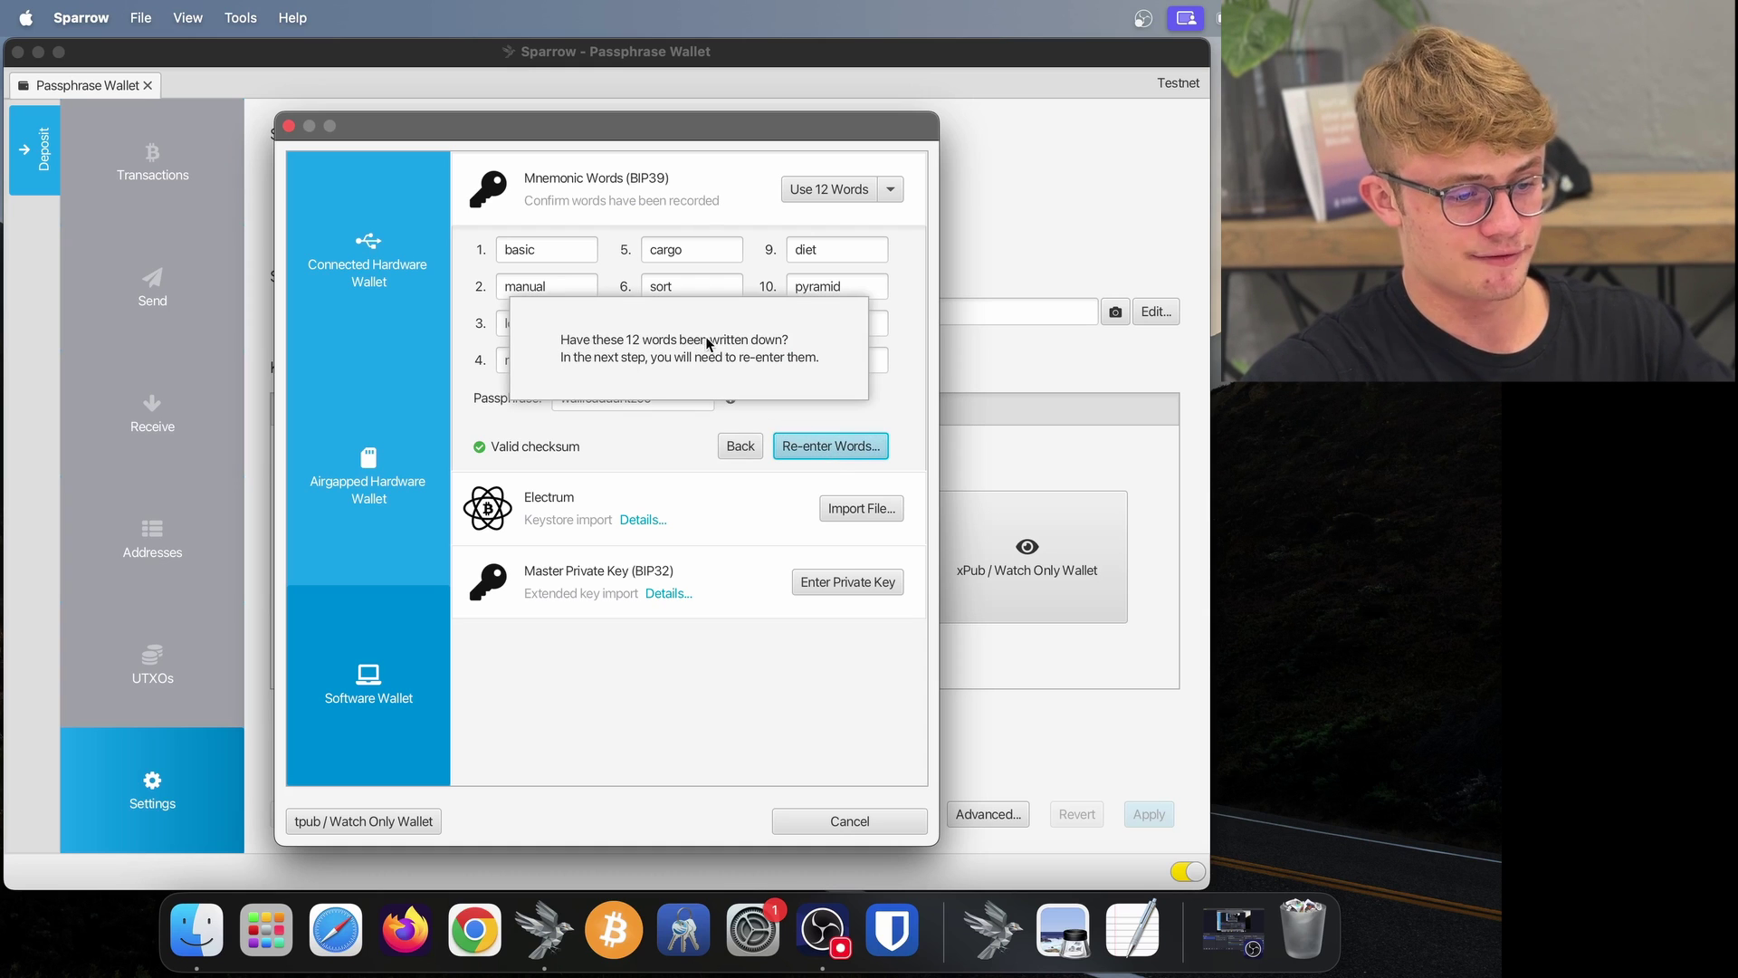
Step: Re-enter the 12 recovery seed words to verify the backup
{"action": "left_click", "coordinate": [818, 447]}
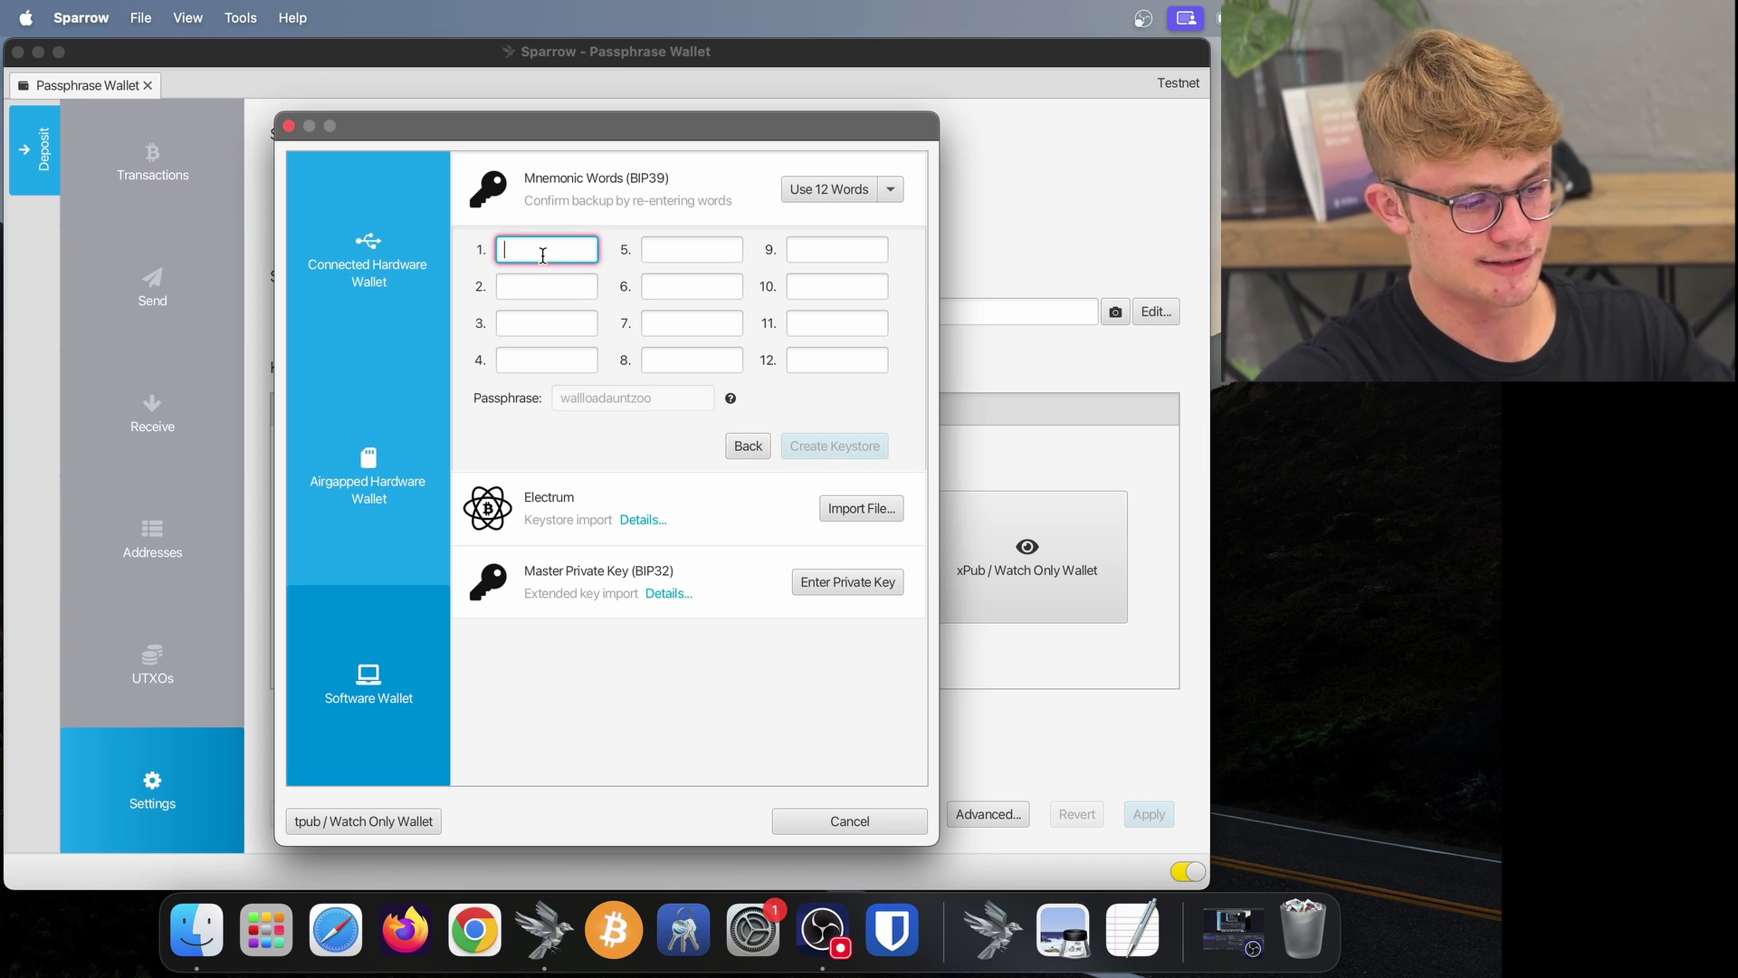
{"action": "key", "text": "Tab"}
{"action": "key", "text": "Tab"}
{"action": "key", "text": "Tab"}
{"action": "key", "text": "Tab"}
{"action": "key", "text": "Tab"}
{"action": "key", "text": "Tab"}
{"action": "key", "text": "Tab"}
{"action": "key", "text": "Tab"}
{"action": "key", "text": "Tab"}
{"action": "key", "text": "Tab"}
{"action": "key", "text": "Tab"}
Step: Correct the mistyped sixth seed word, then create and import the keystore
{"action": "double_click", "coordinate": [664, 286]}
{"action": "type", "text": "sort"}
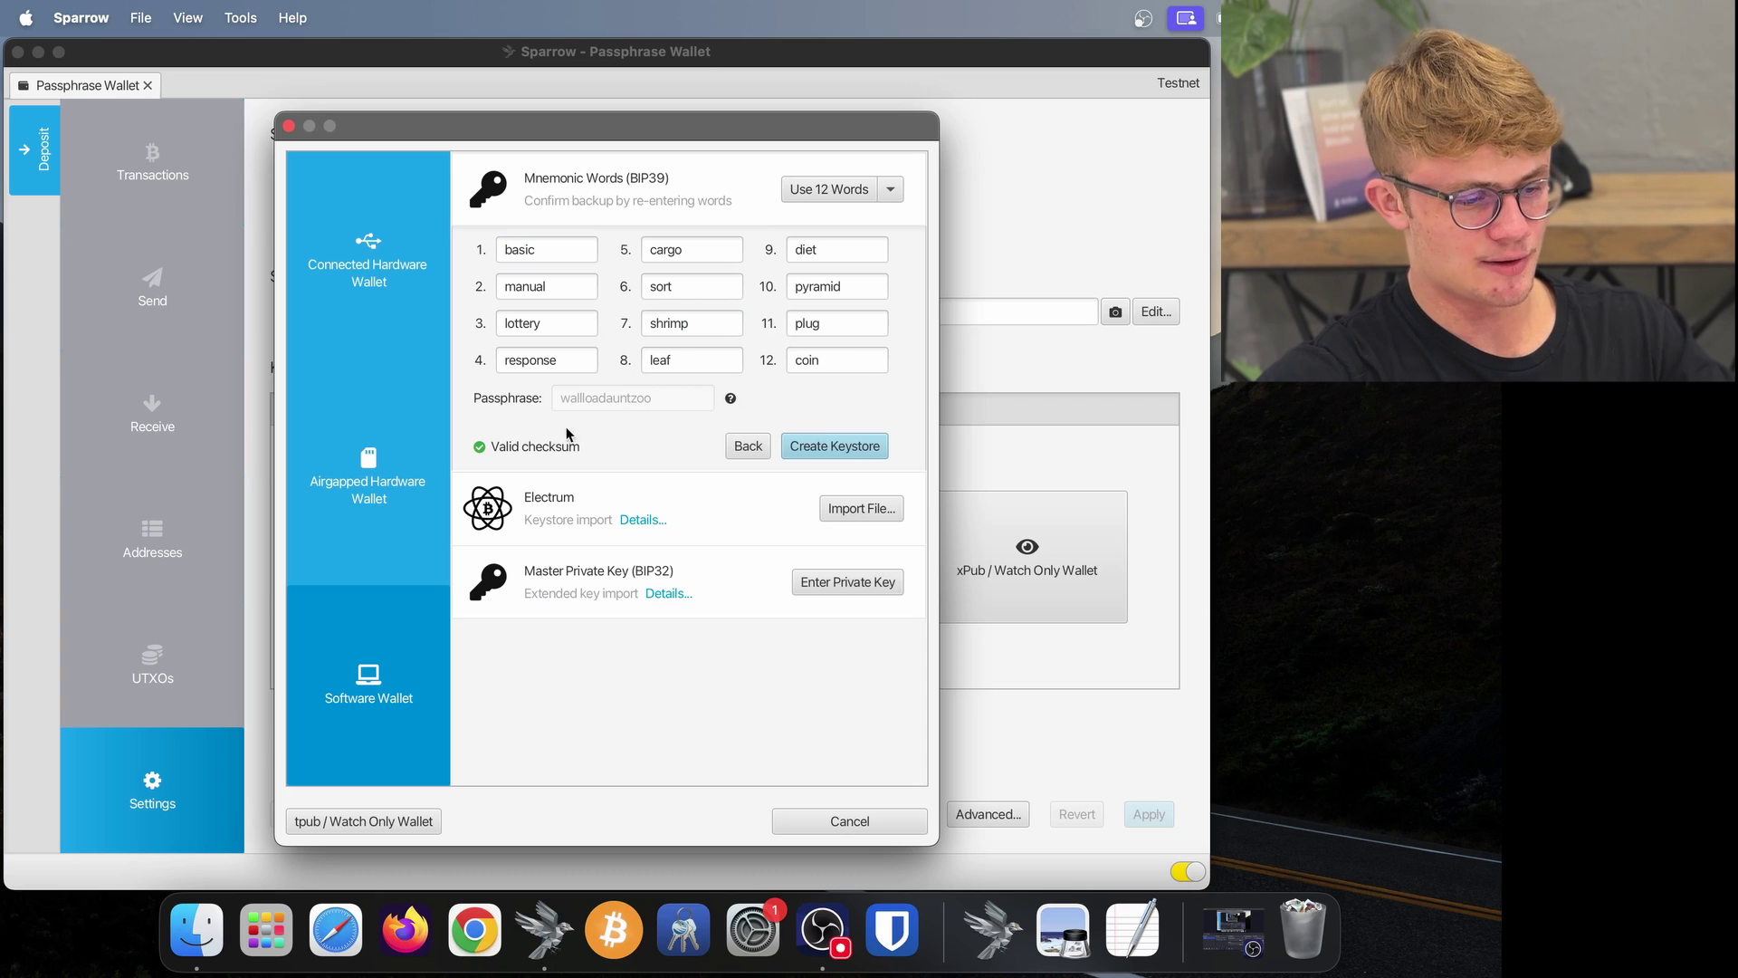
{"action": "left_click", "coordinate": [817, 447]}
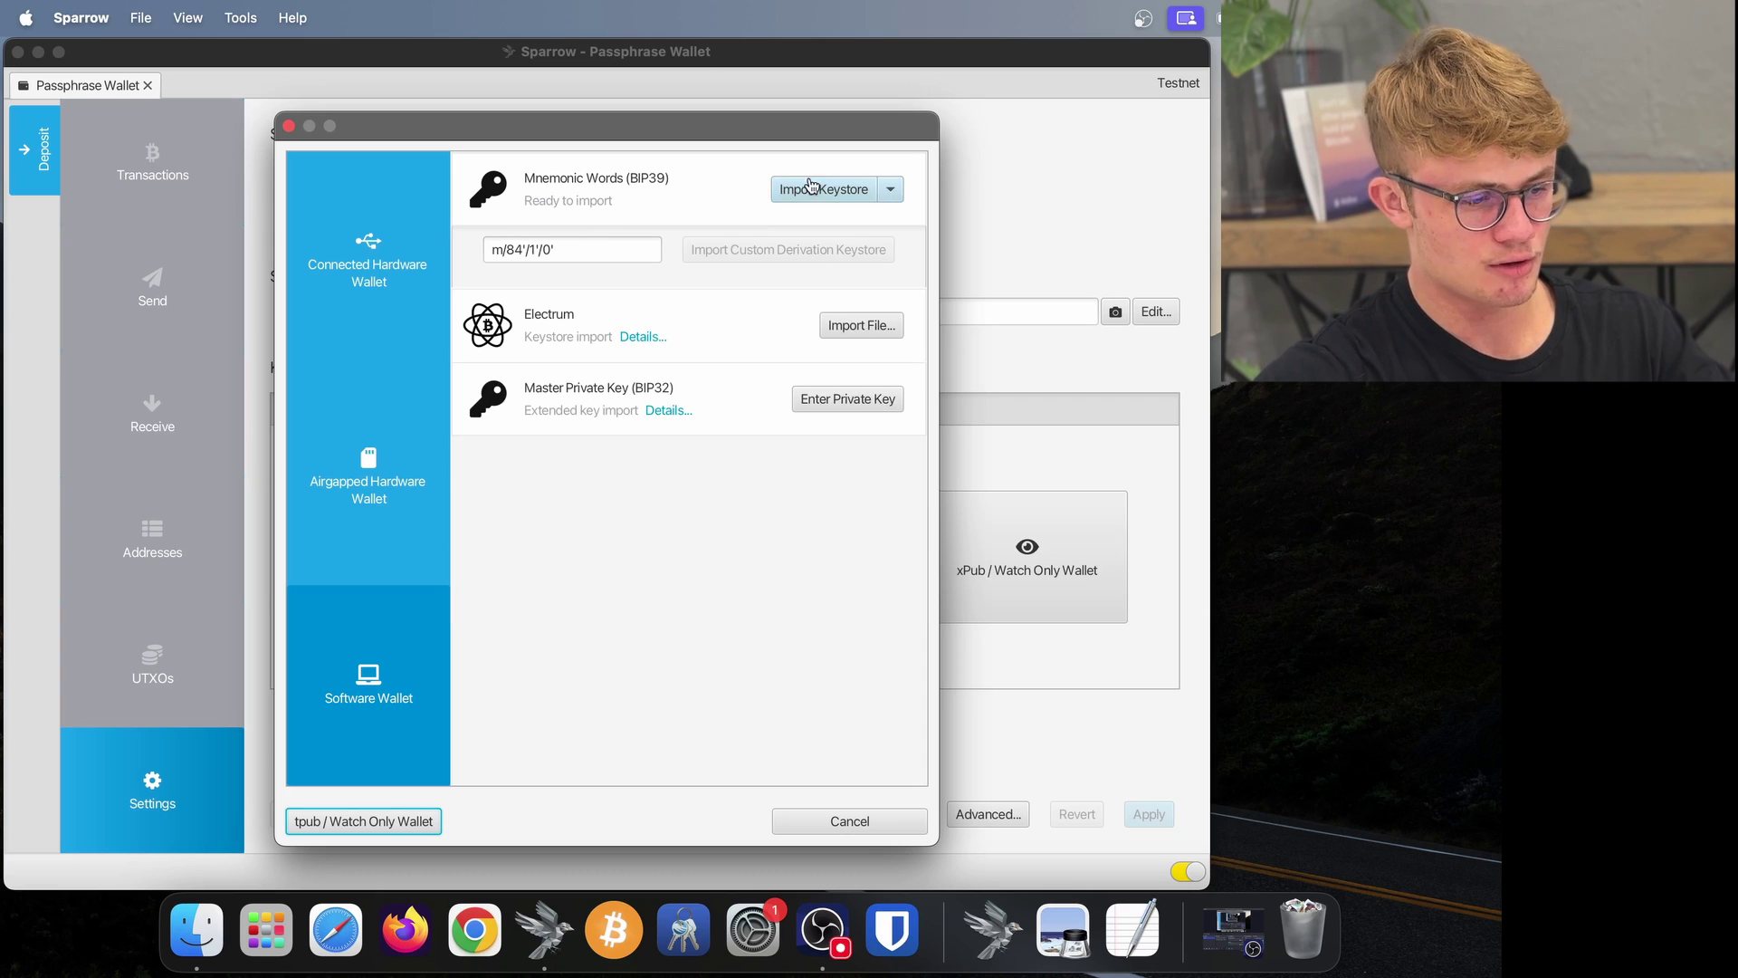
{"action": "left_click", "coordinate": [793, 190]}
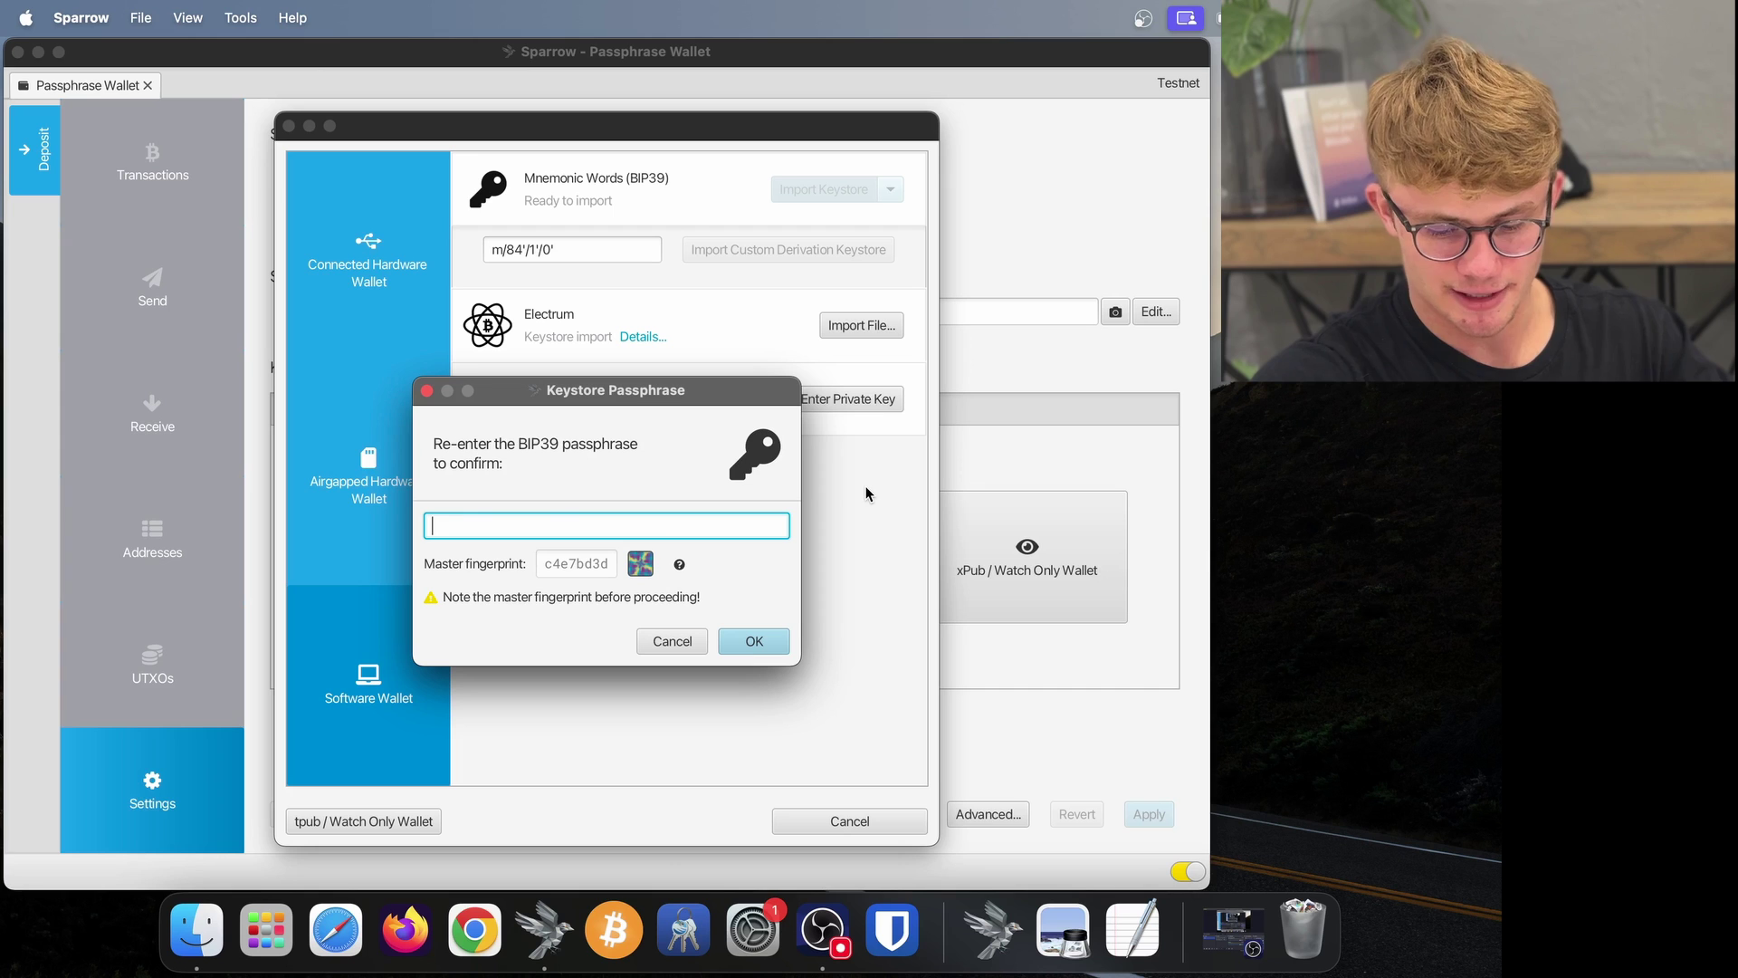
Step: Re-enter the BIP39 passphrase, apply settings with no wallet password, and show a receive address
{"action": "key", "text": "super+v"}
{"action": "left_click", "coordinate": [748, 639]}
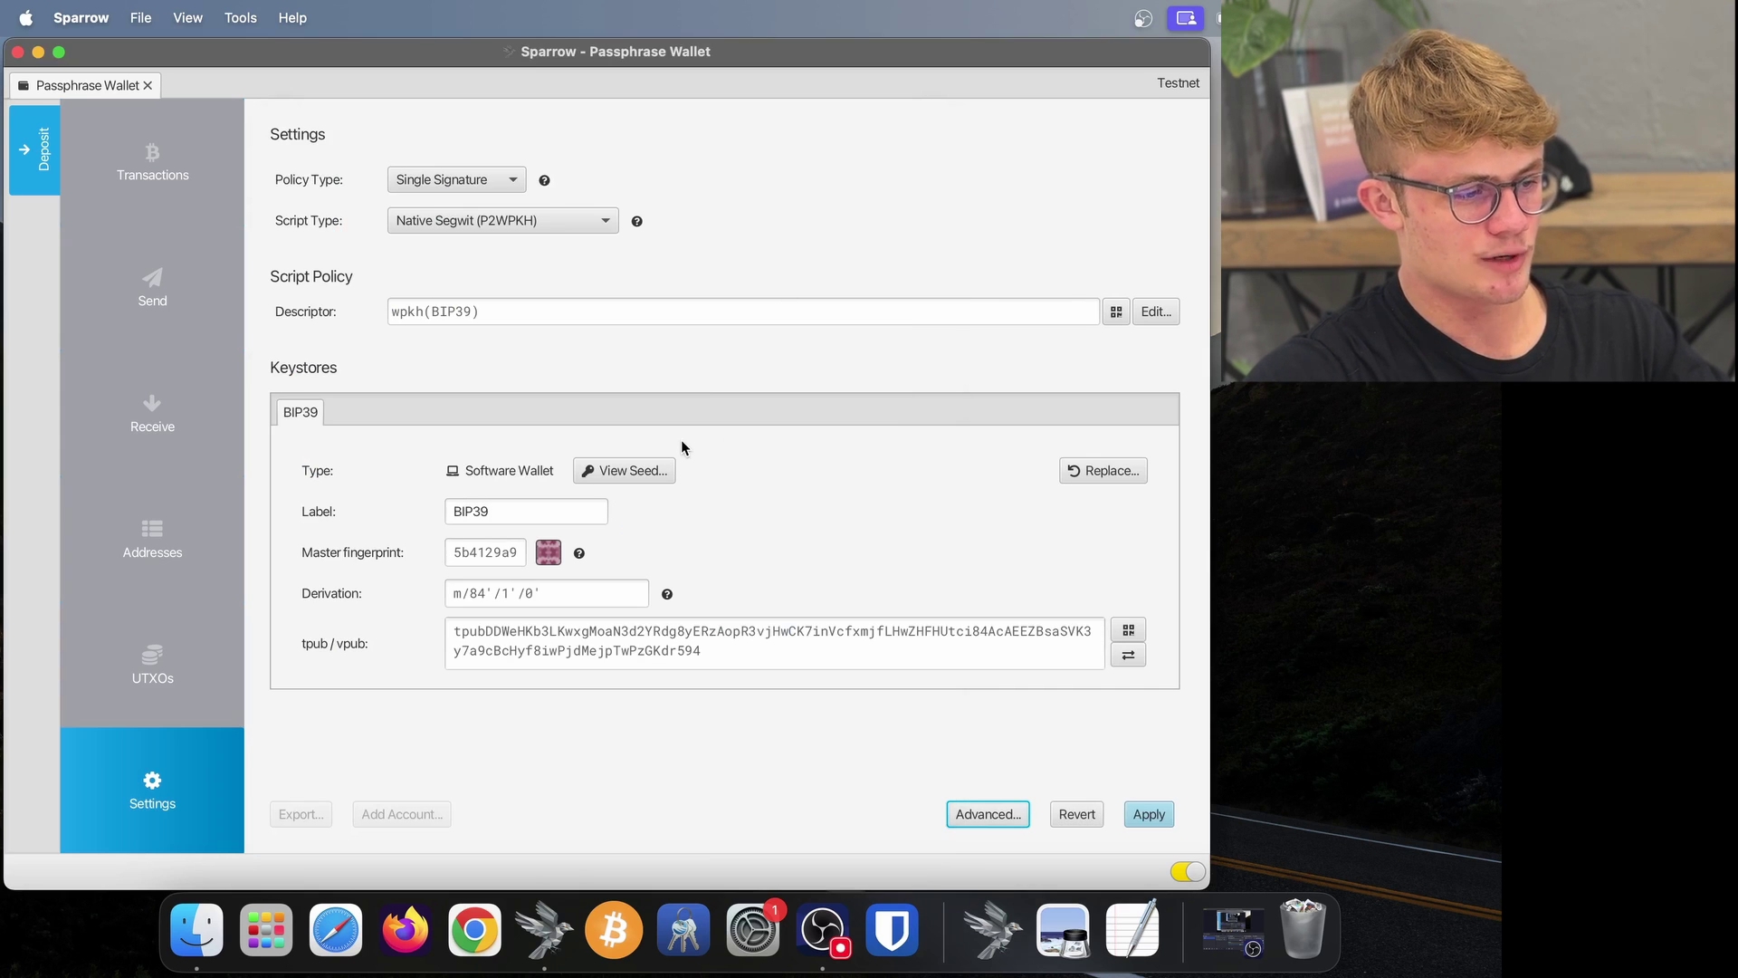
{"action": "left_click", "coordinate": [1148, 814]}
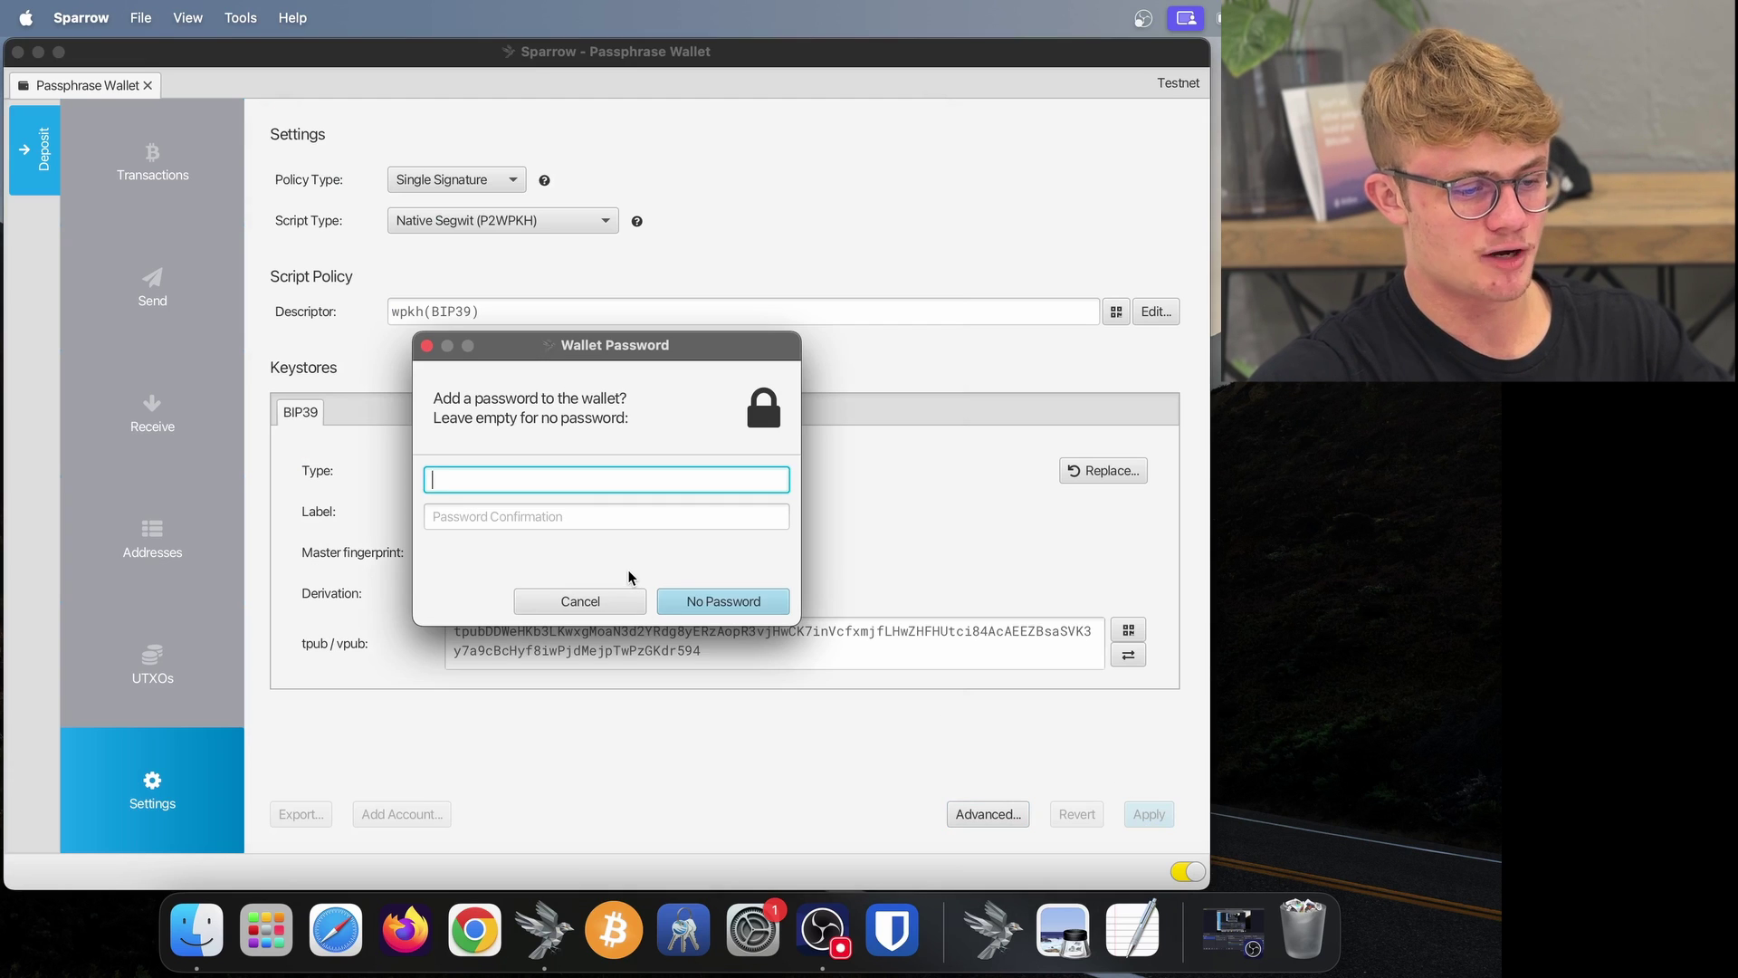
{"action": "left_click", "coordinate": [726, 600]}
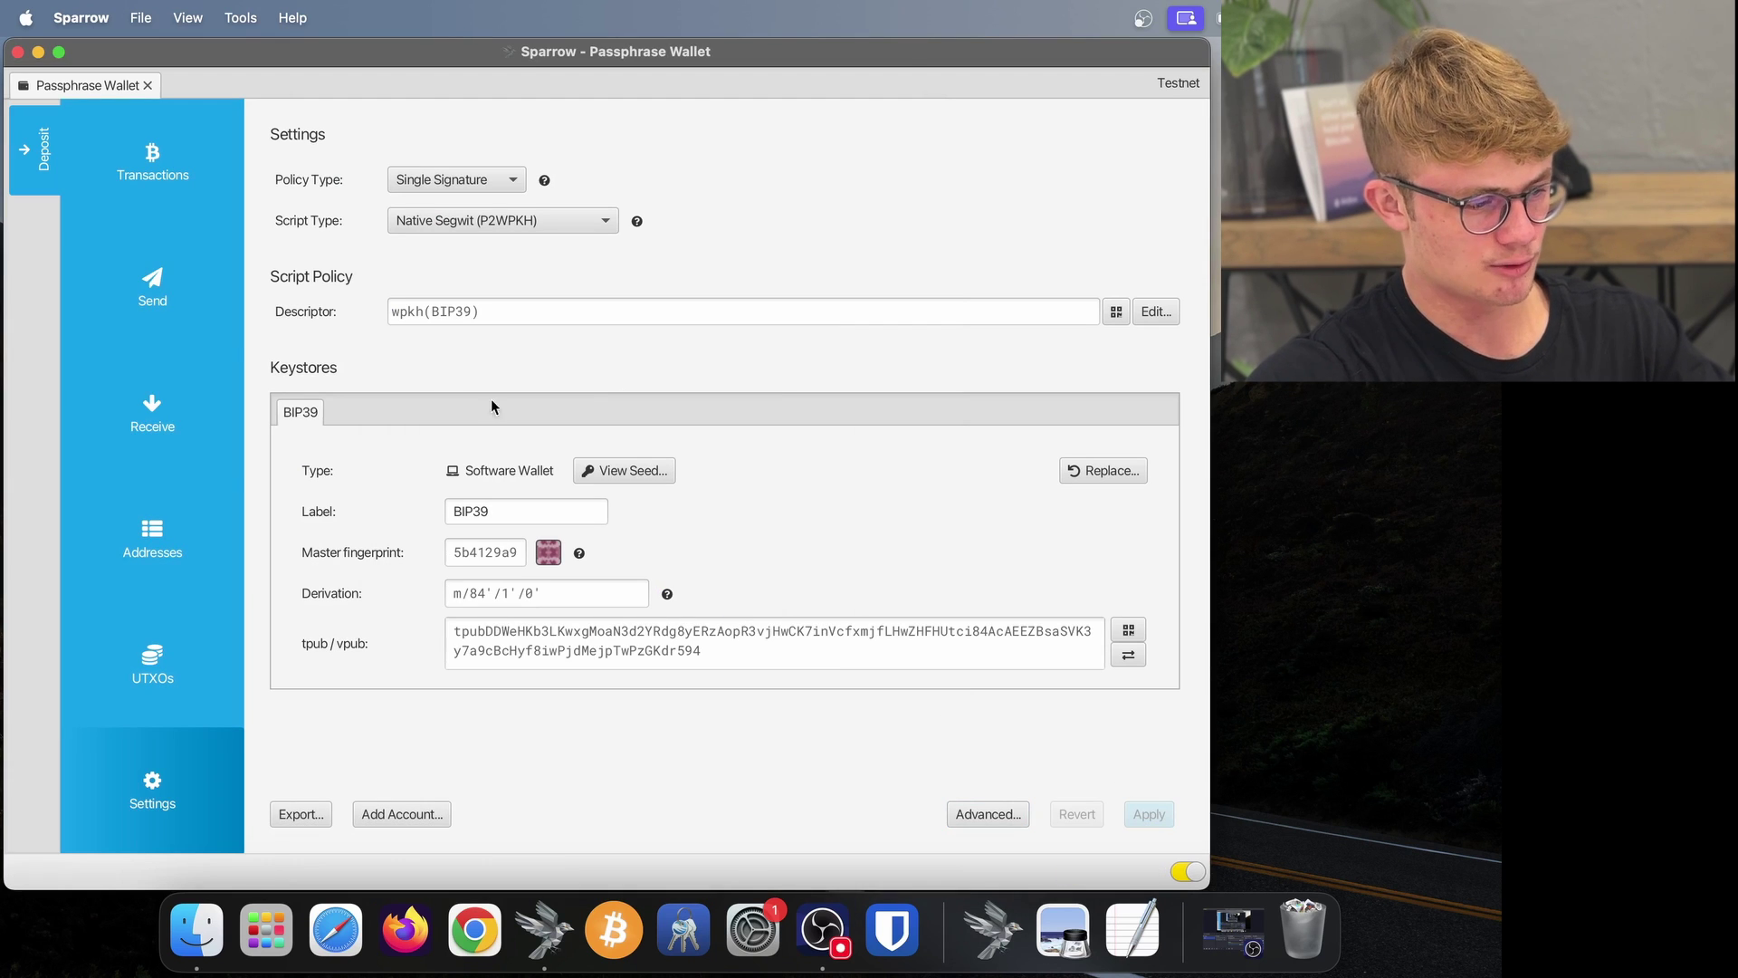
{"action": "left_click", "coordinate": [176, 419]}
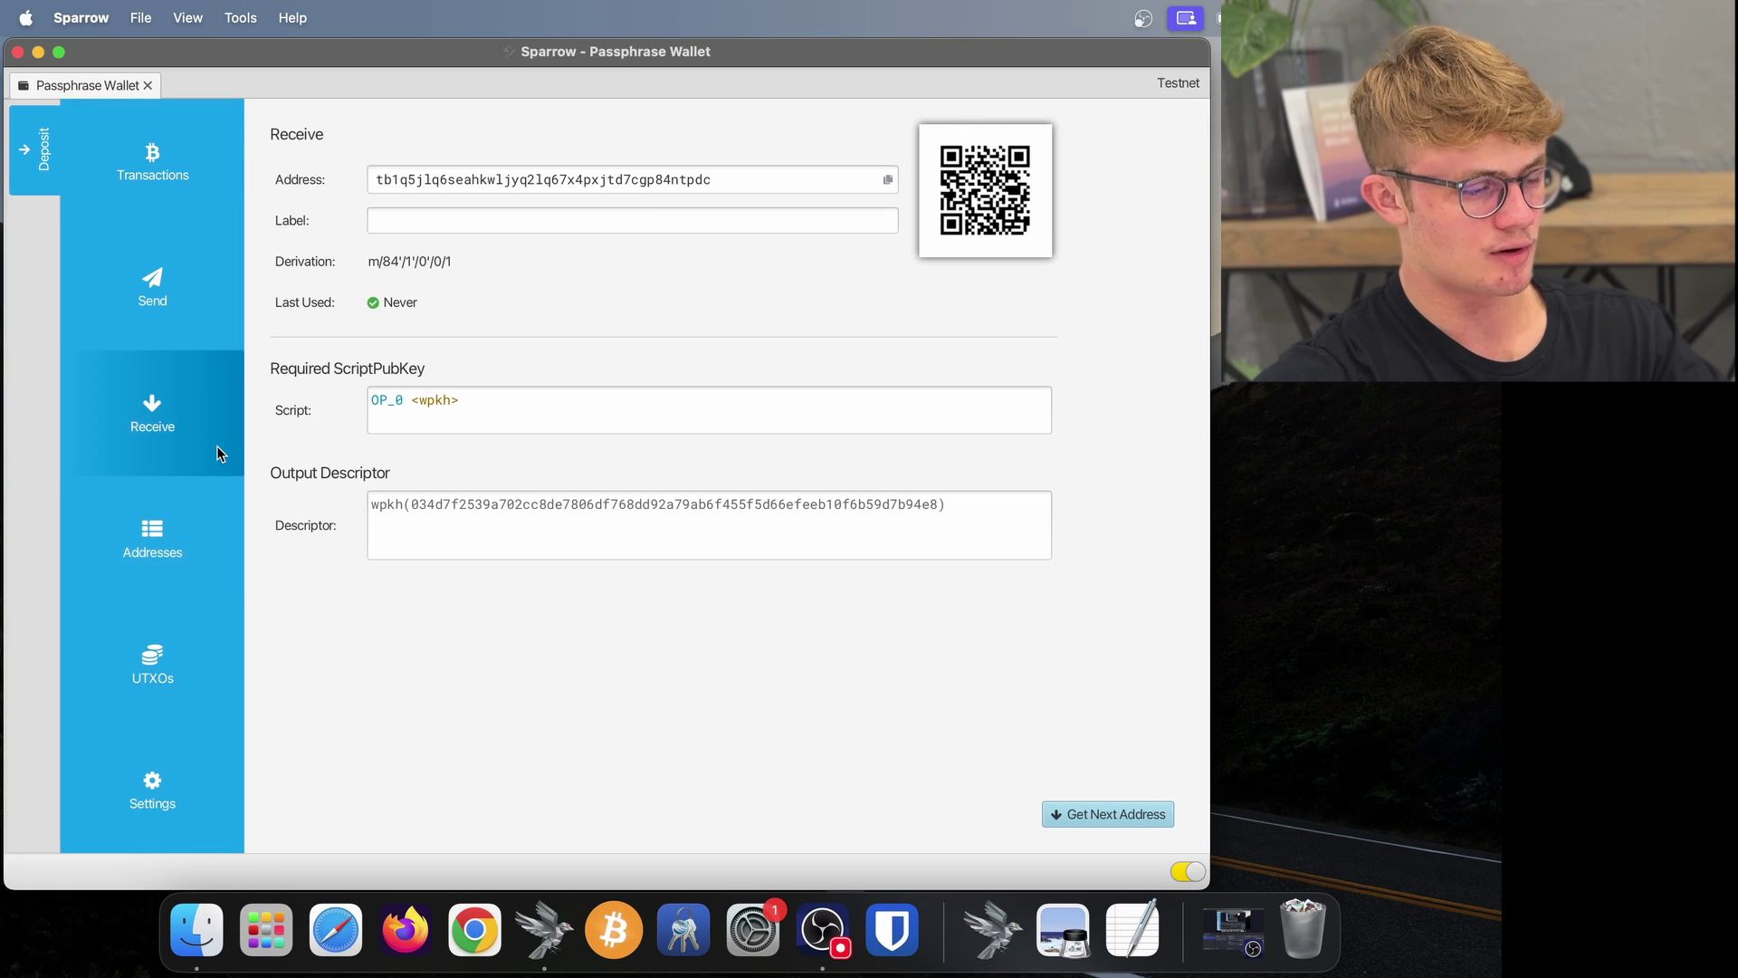
Step: Check the 59,890 unconfirmed sats under Transactions, then close the Passphrase Wallet
{"action": "left_click", "coordinate": [159, 173]}
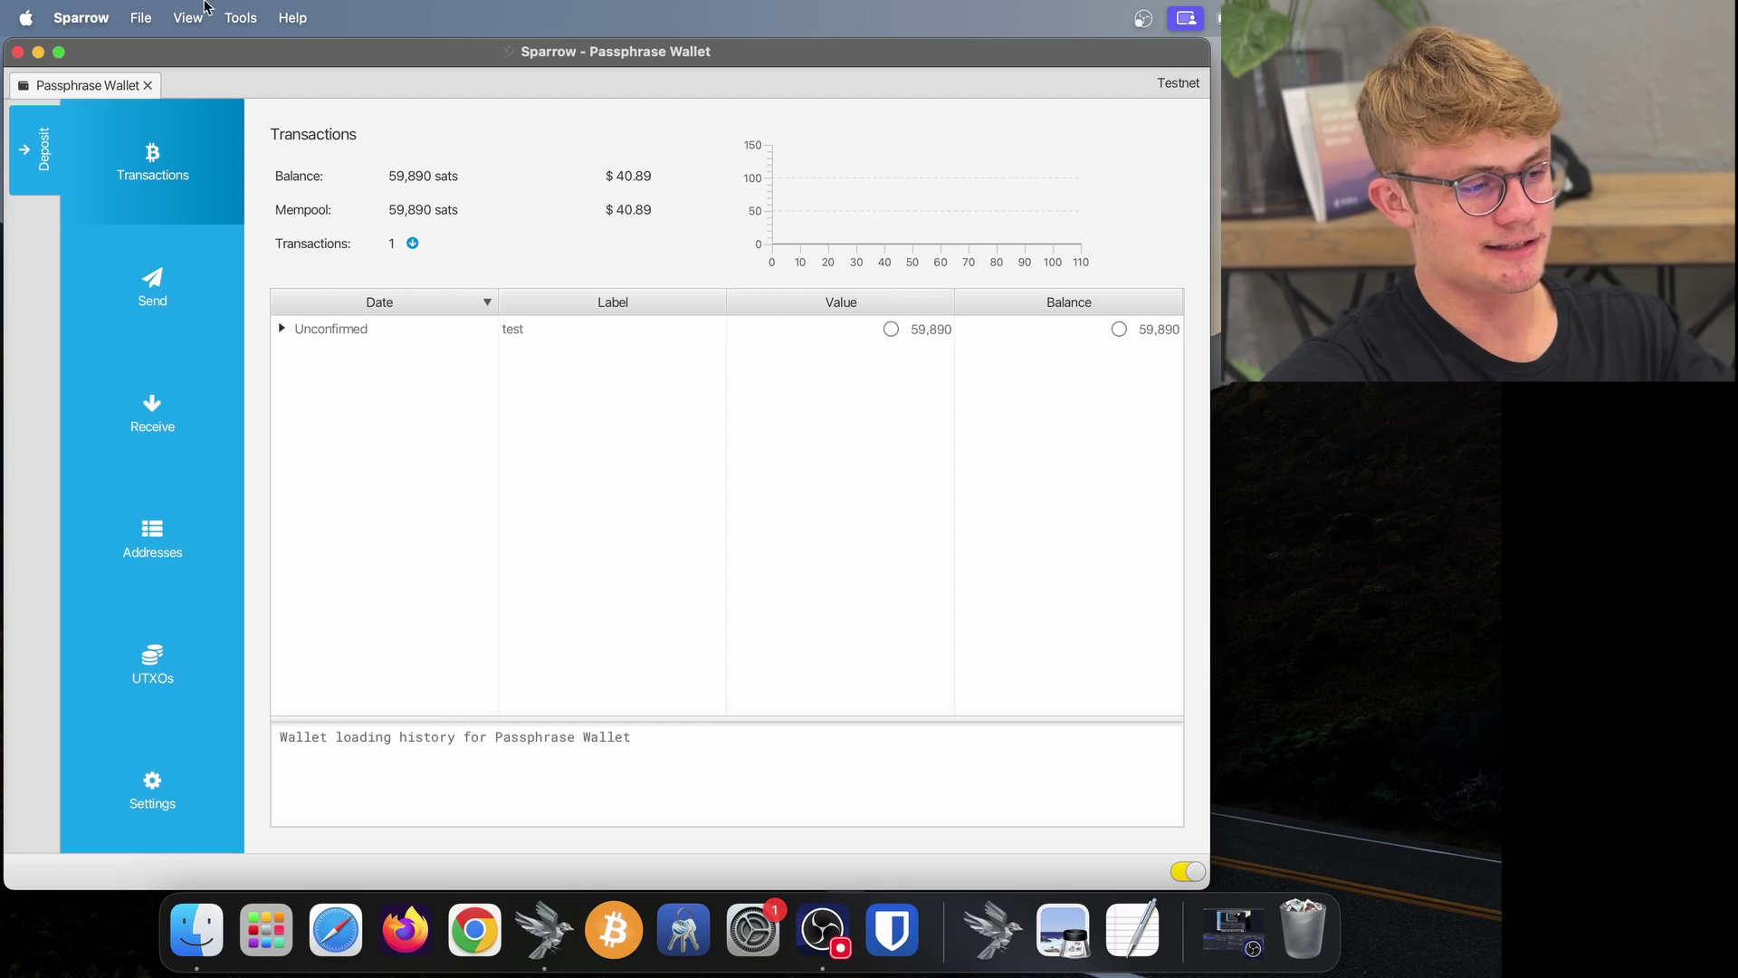
{"action": "left_click", "coordinate": [148, 85]}
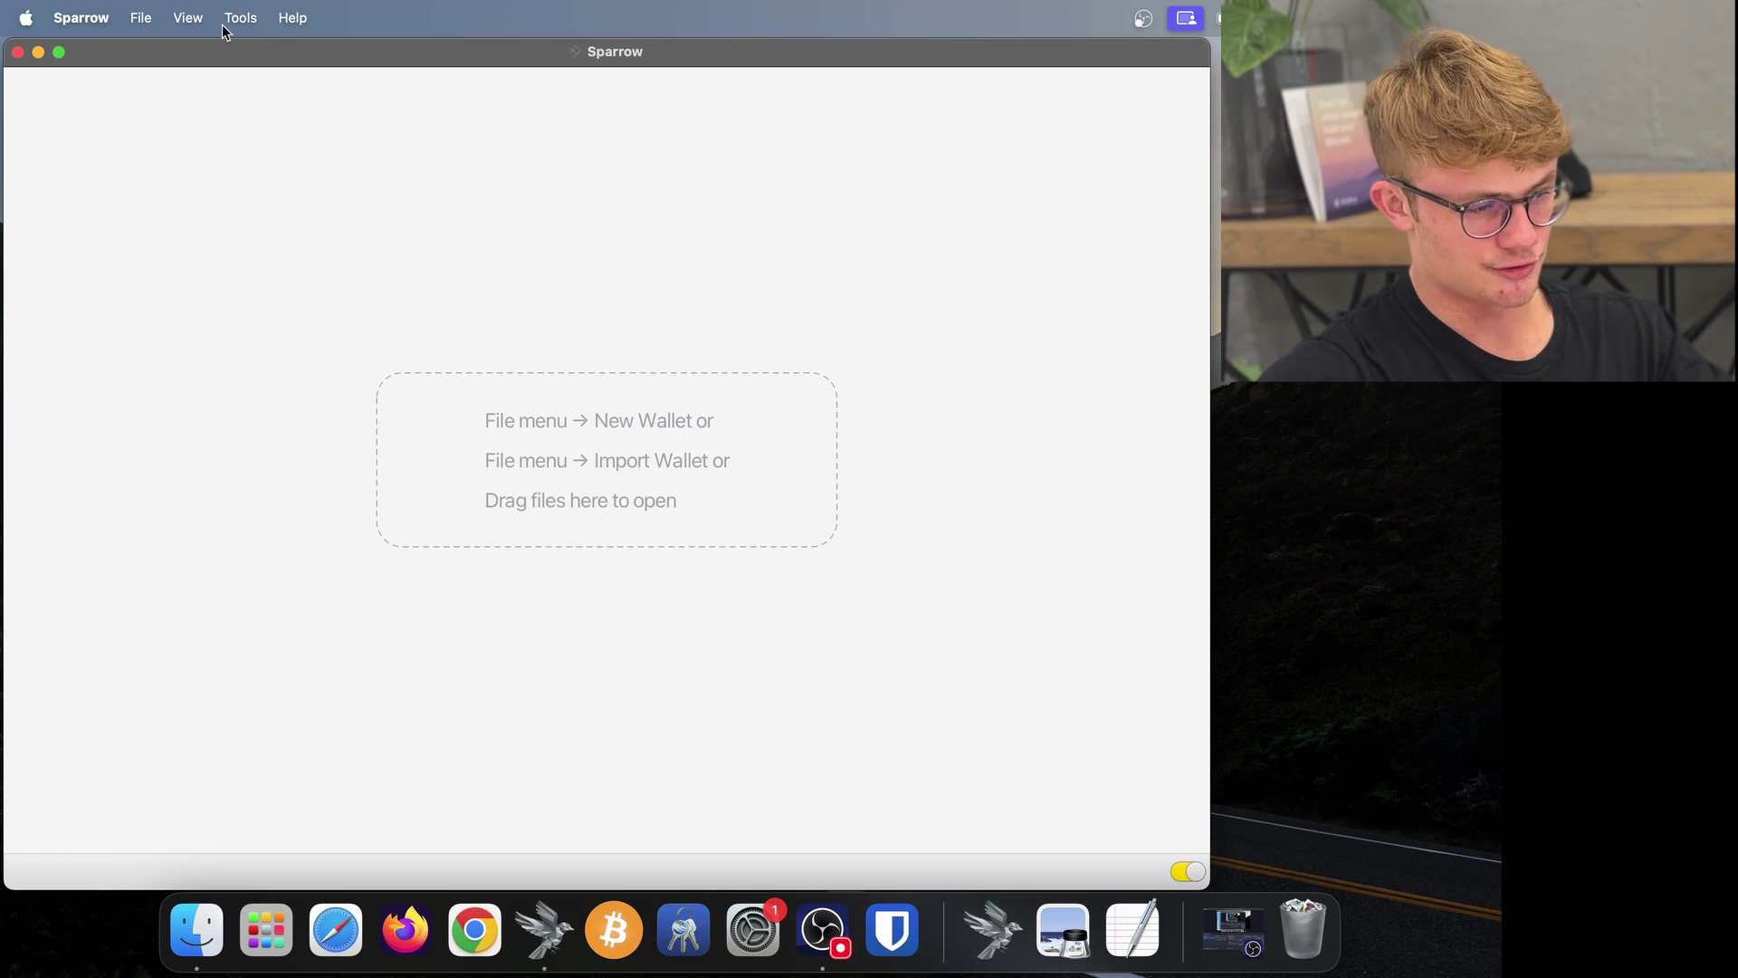
Step: Create a new wallet named 'Restore Seed' from File > New Wallet
{"action": "left_click", "coordinate": [141, 20]}
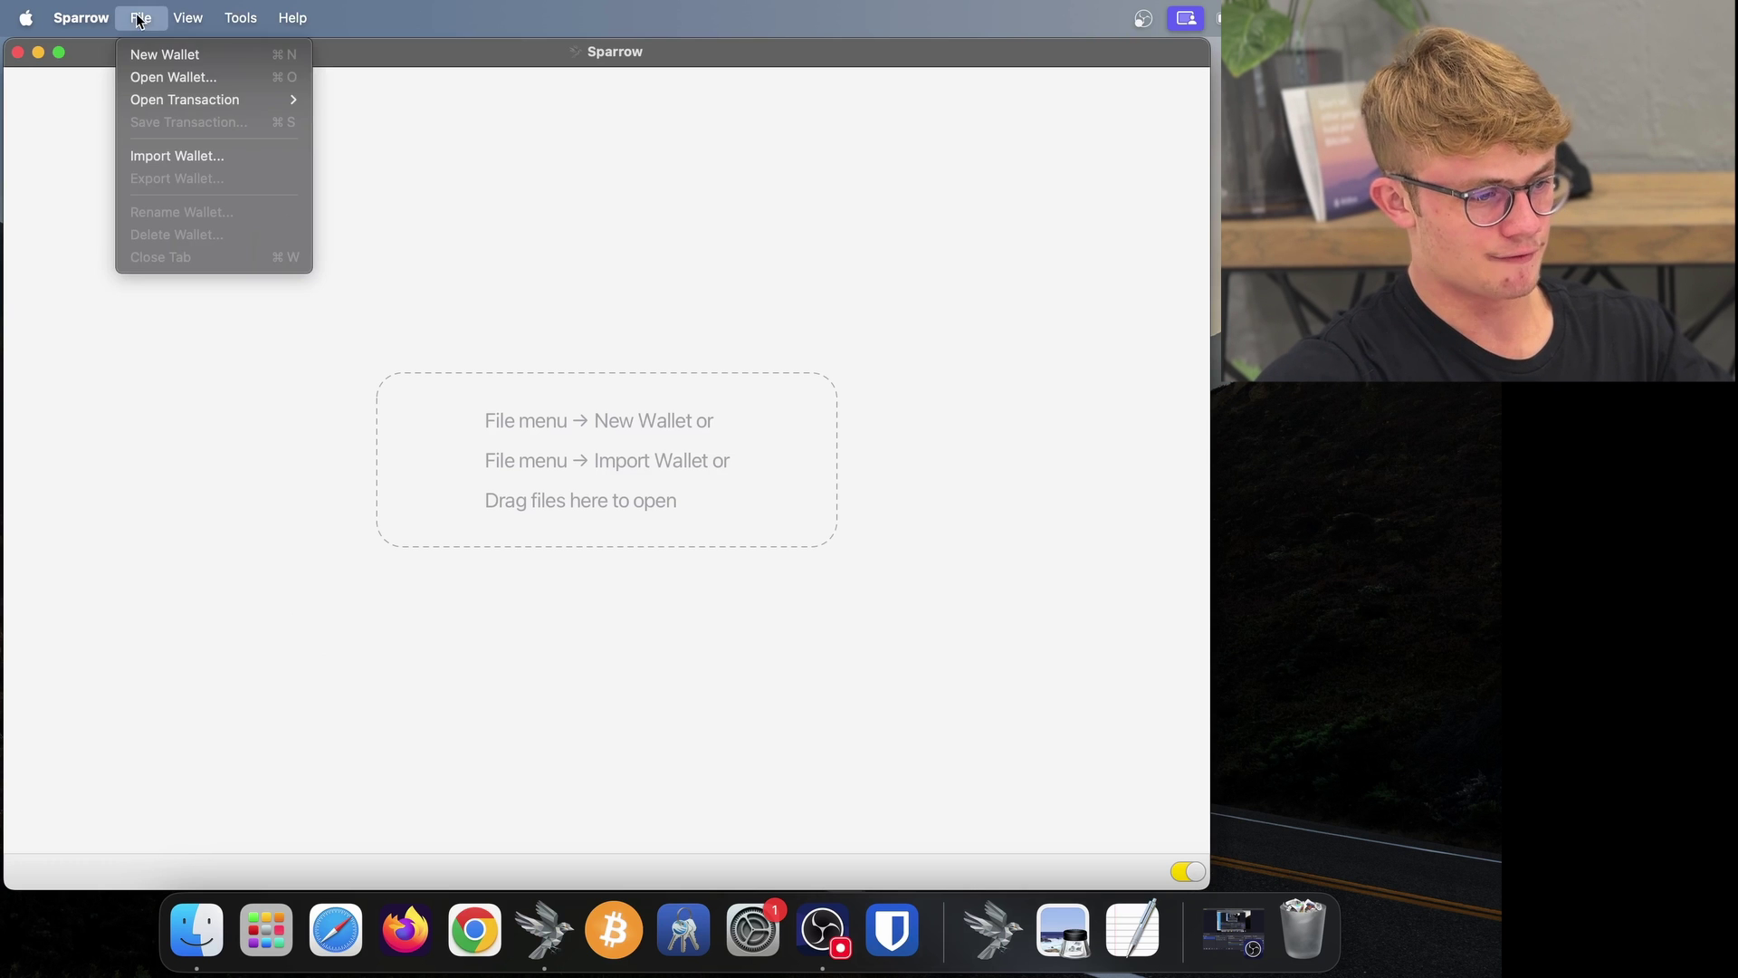
{"action": "left_click", "coordinate": [168, 54]}
{"action": "type", "text": "Res"}
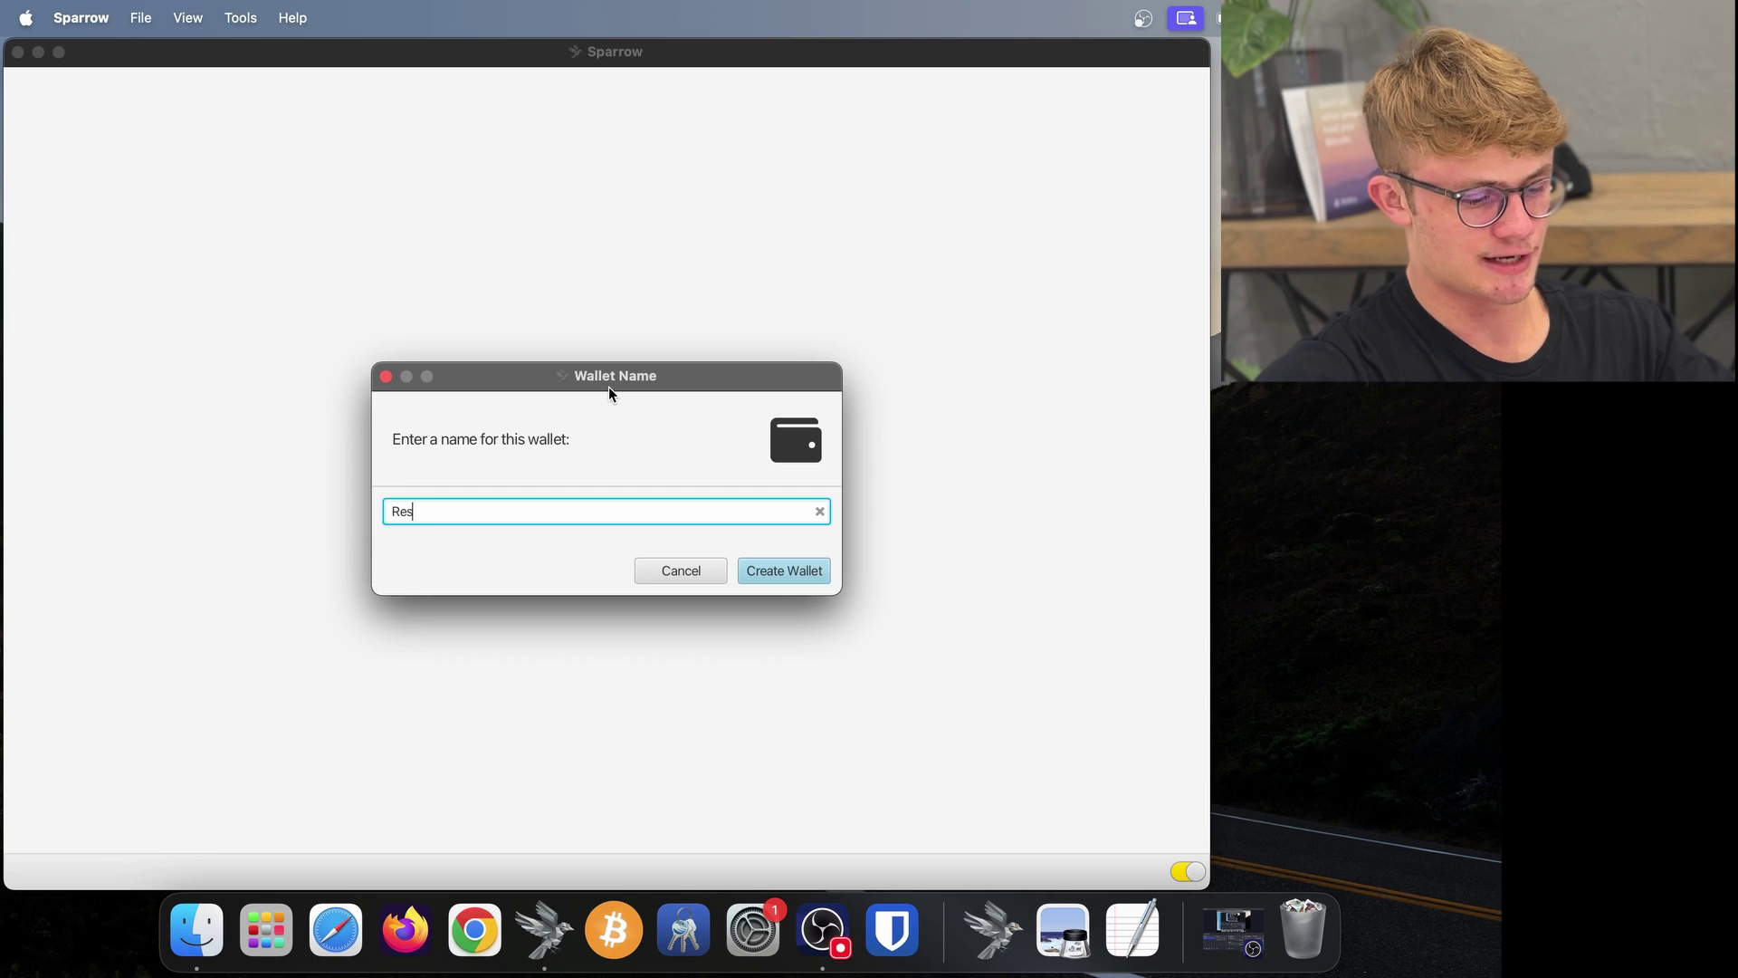
{"action": "type", "text": "tore Seed"}
{"action": "left_click", "coordinate": [786, 573]}
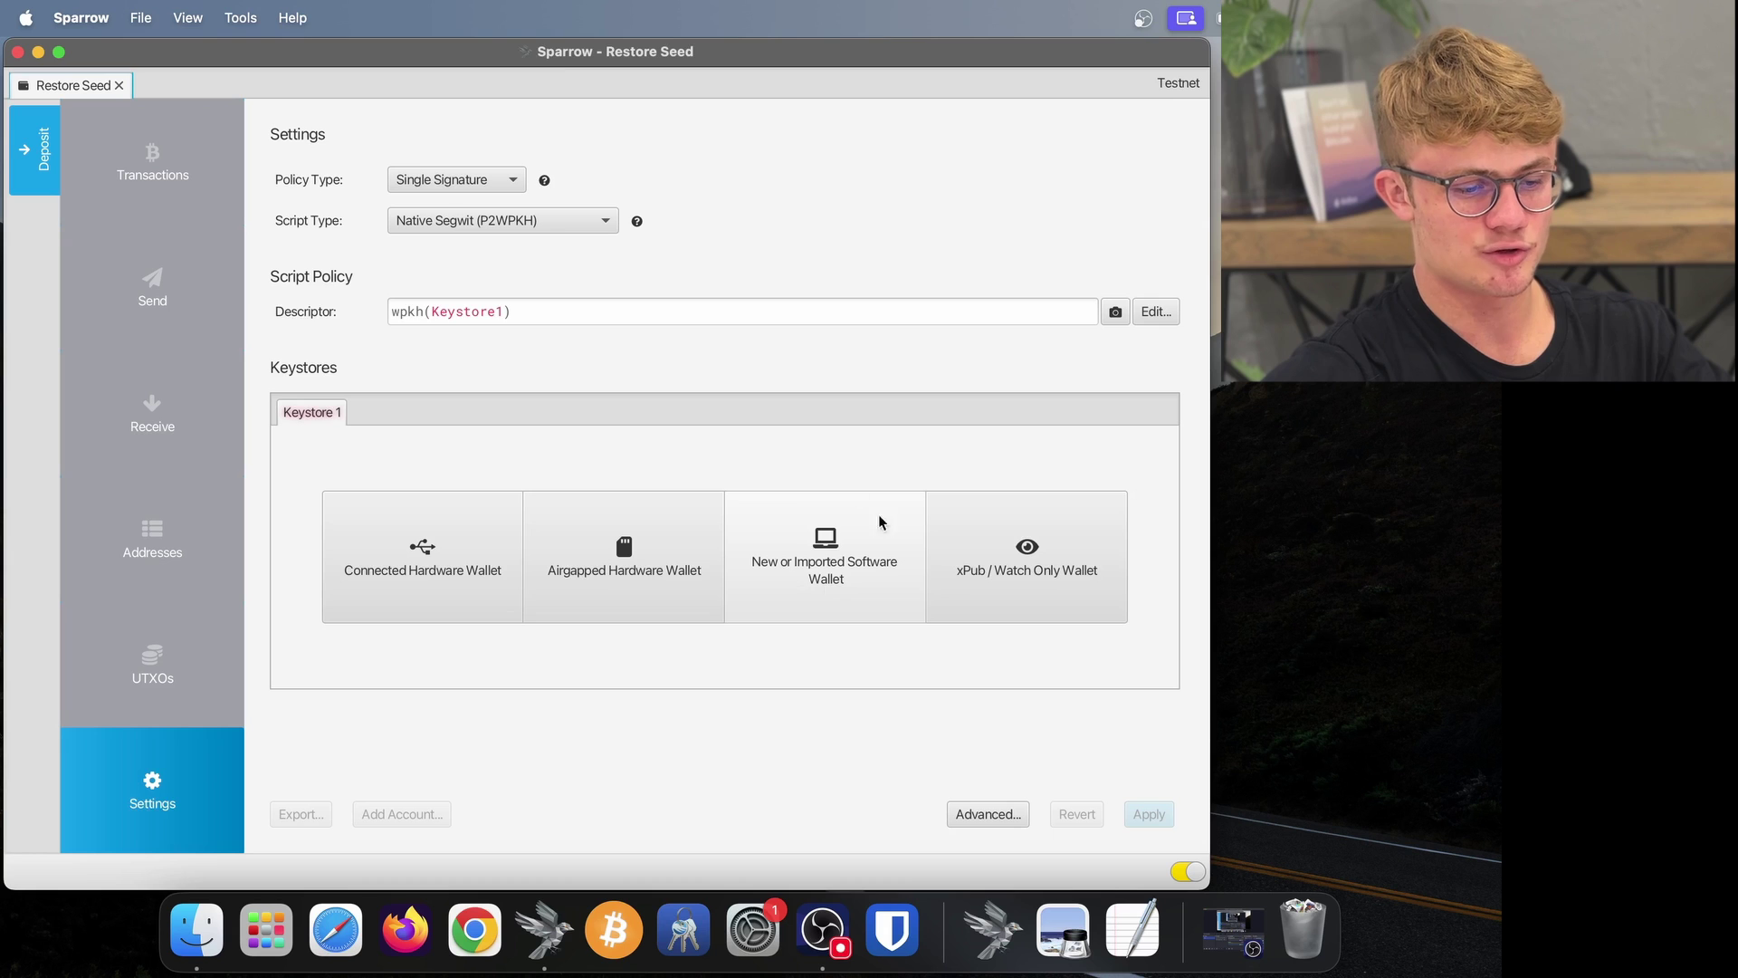
Step: Add a software keystore set to a 12-word seed
{"action": "left_click", "coordinate": [827, 556]}
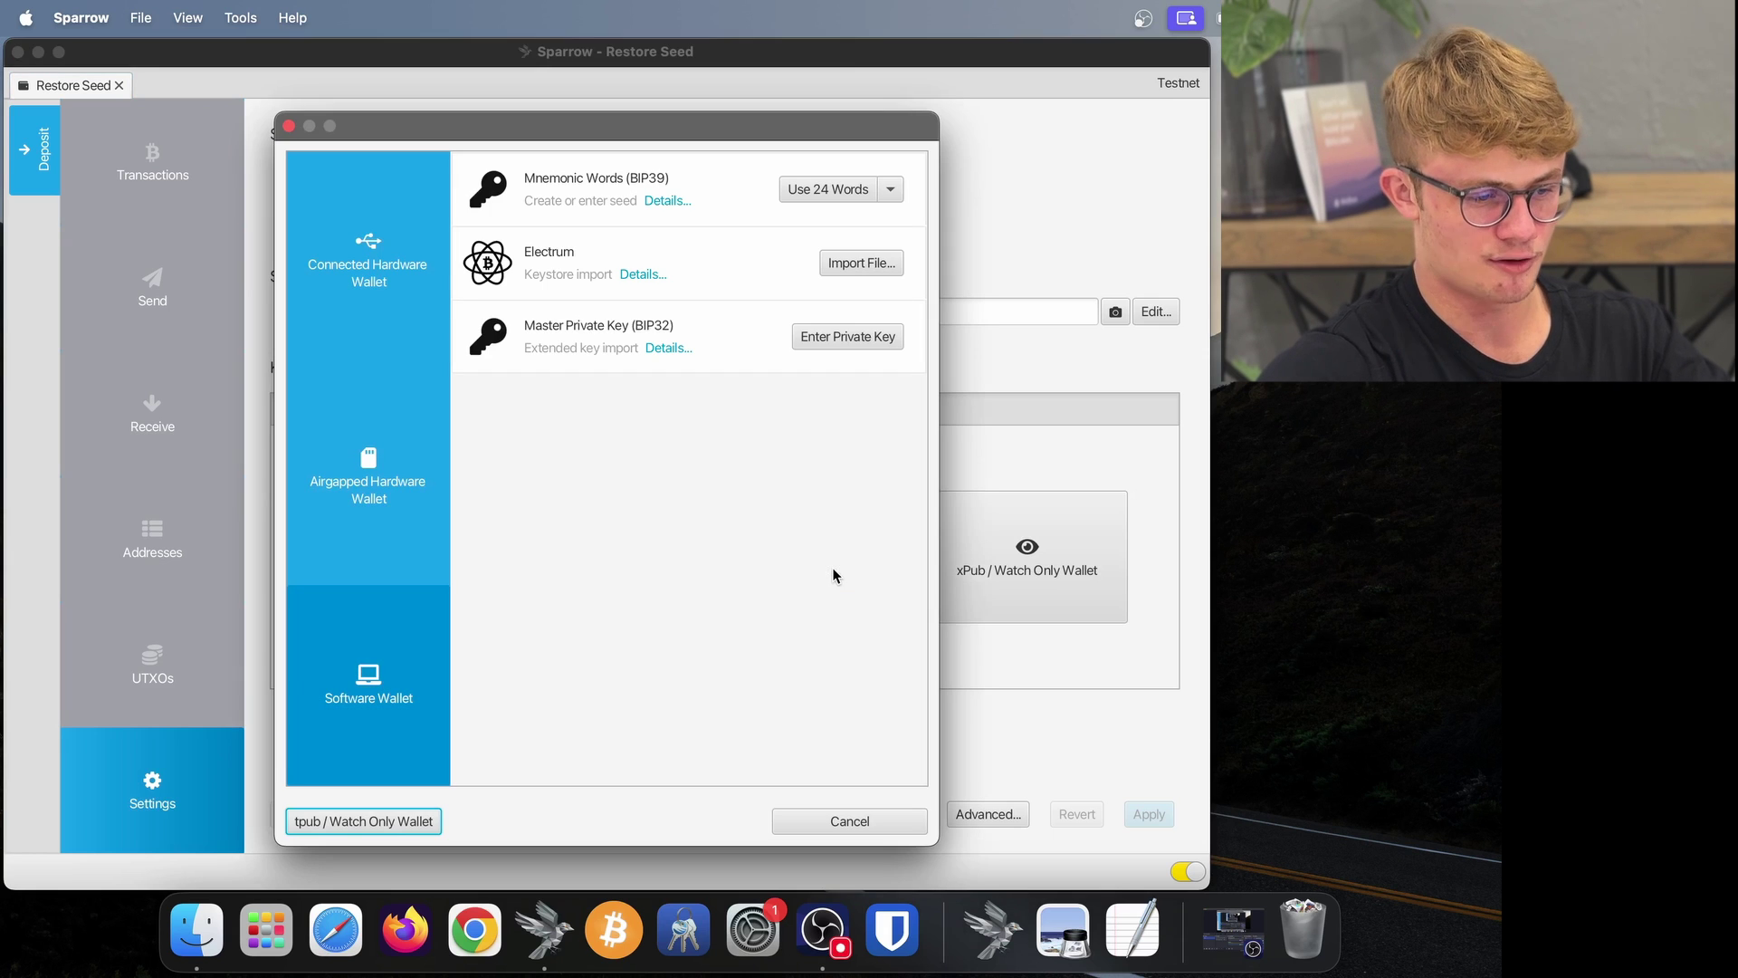
{"action": "left_click", "coordinate": [894, 190]}
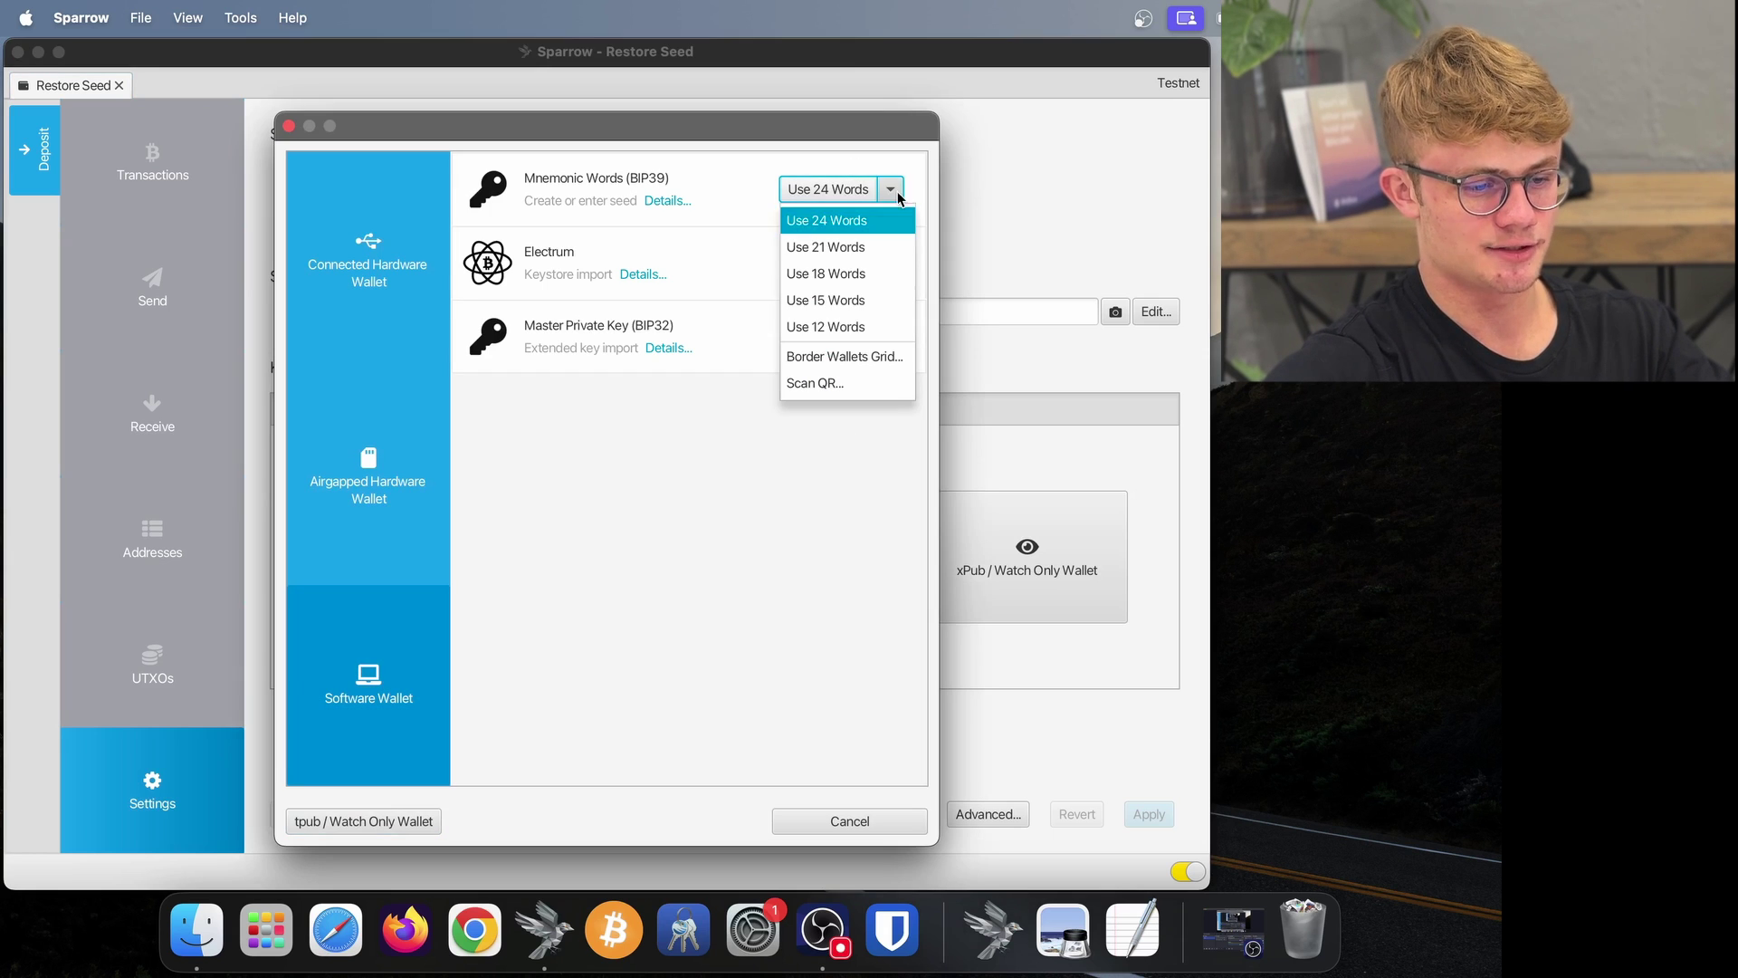
{"action": "left_click", "coordinate": [867, 329]}
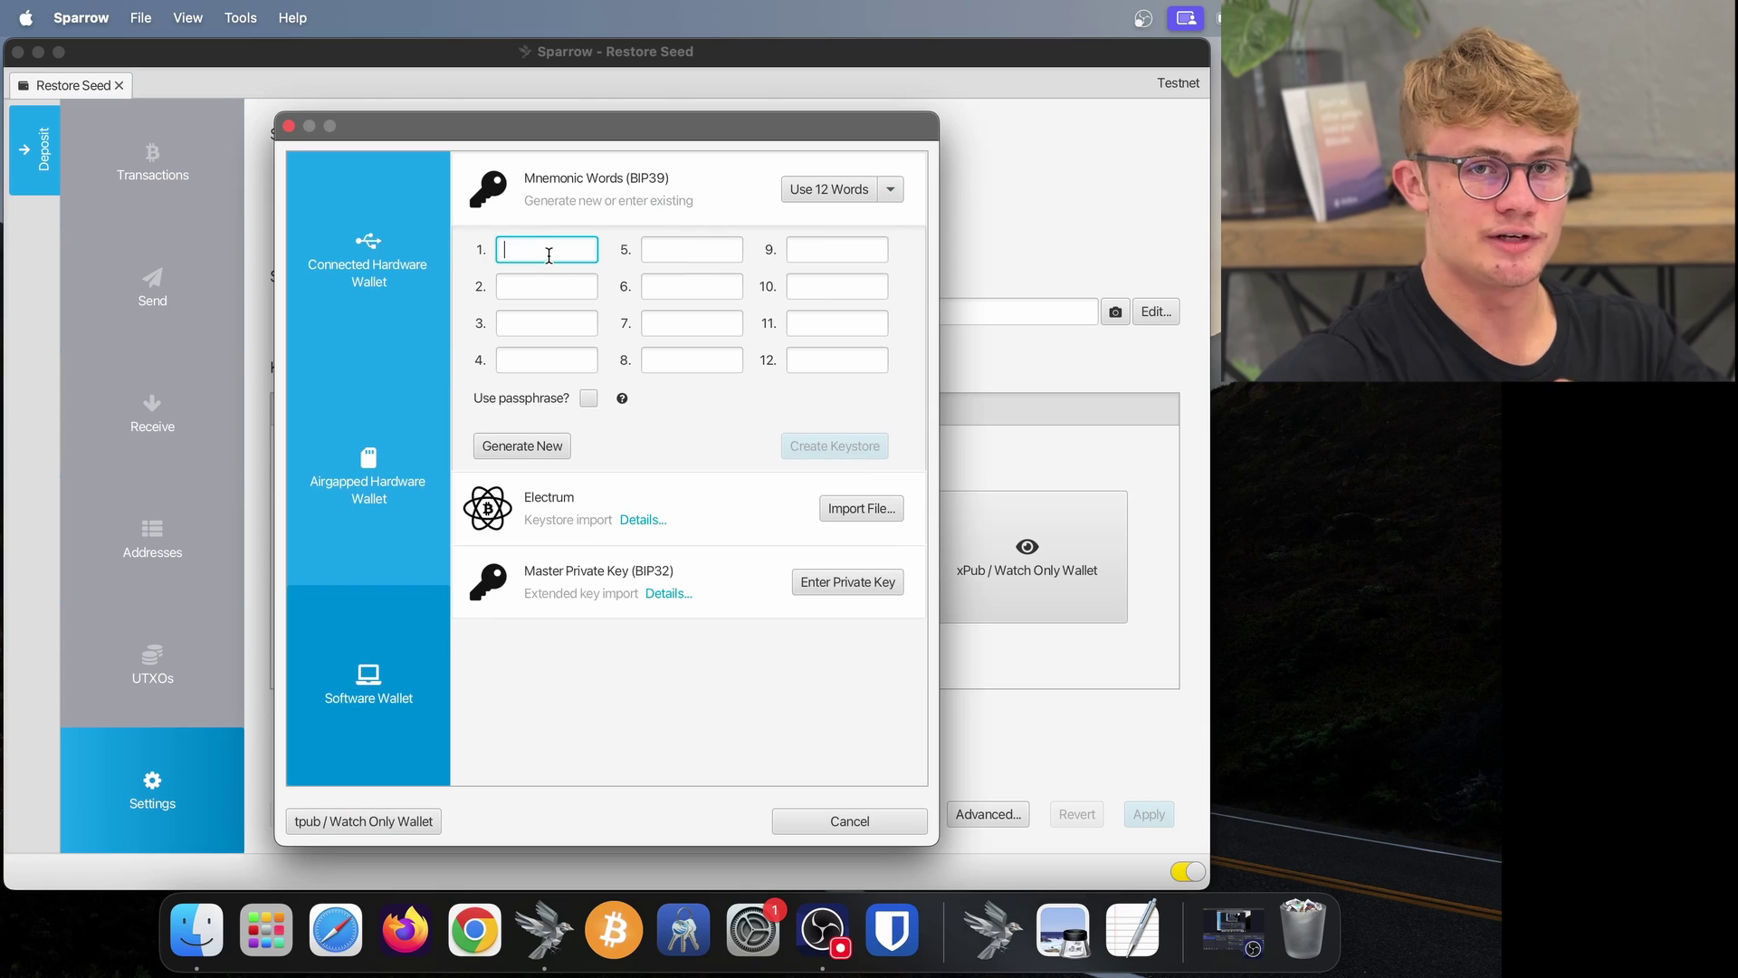
Step: Enter the same 12 recovery seed words without a passphrase and create the keystore
{"action": "key", "text": "Tab"}
{"action": "key", "text": "Tab"}
{"action": "key", "text": "Tab"}
{"action": "key", "text": "Tab"}
{"action": "key", "text": "Tab"}
{"action": "key", "text": "Tab"}
{"action": "key", "text": "Tab"}
{"action": "key", "text": "Tab"}
{"action": "key", "text": "Tab"}
{"action": "key", "text": "Tab"}
{"action": "key", "text": "Tab"}
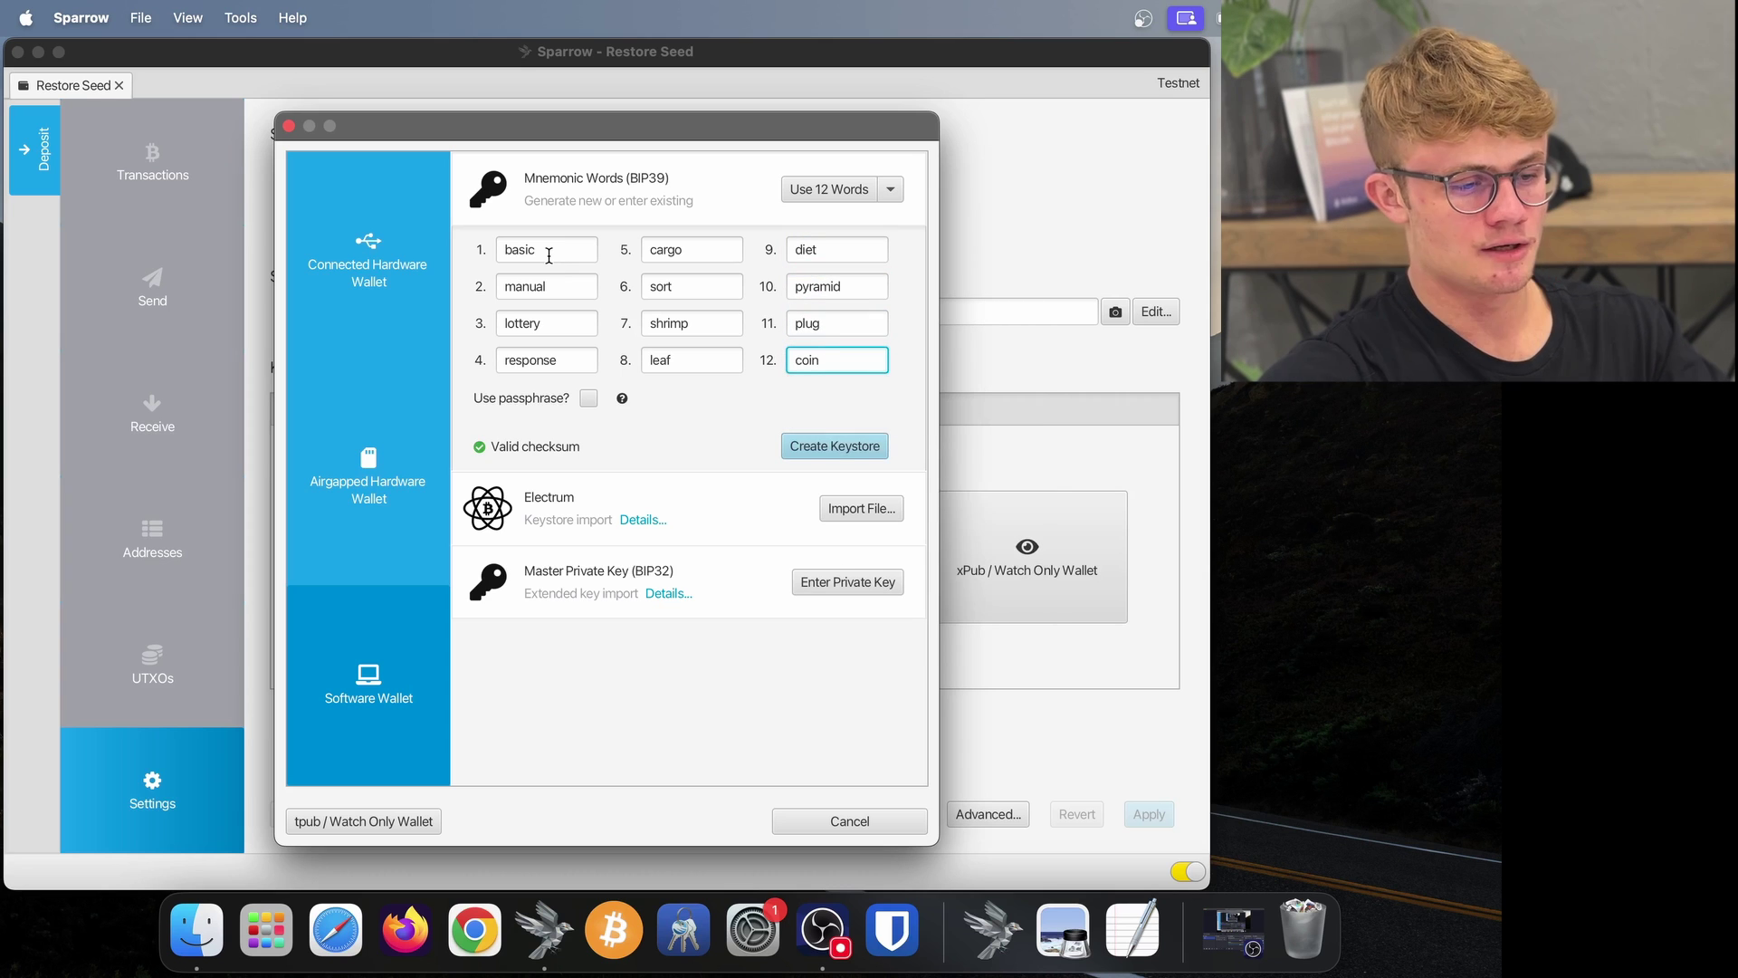
{"action": "key", "text": "Tab"}
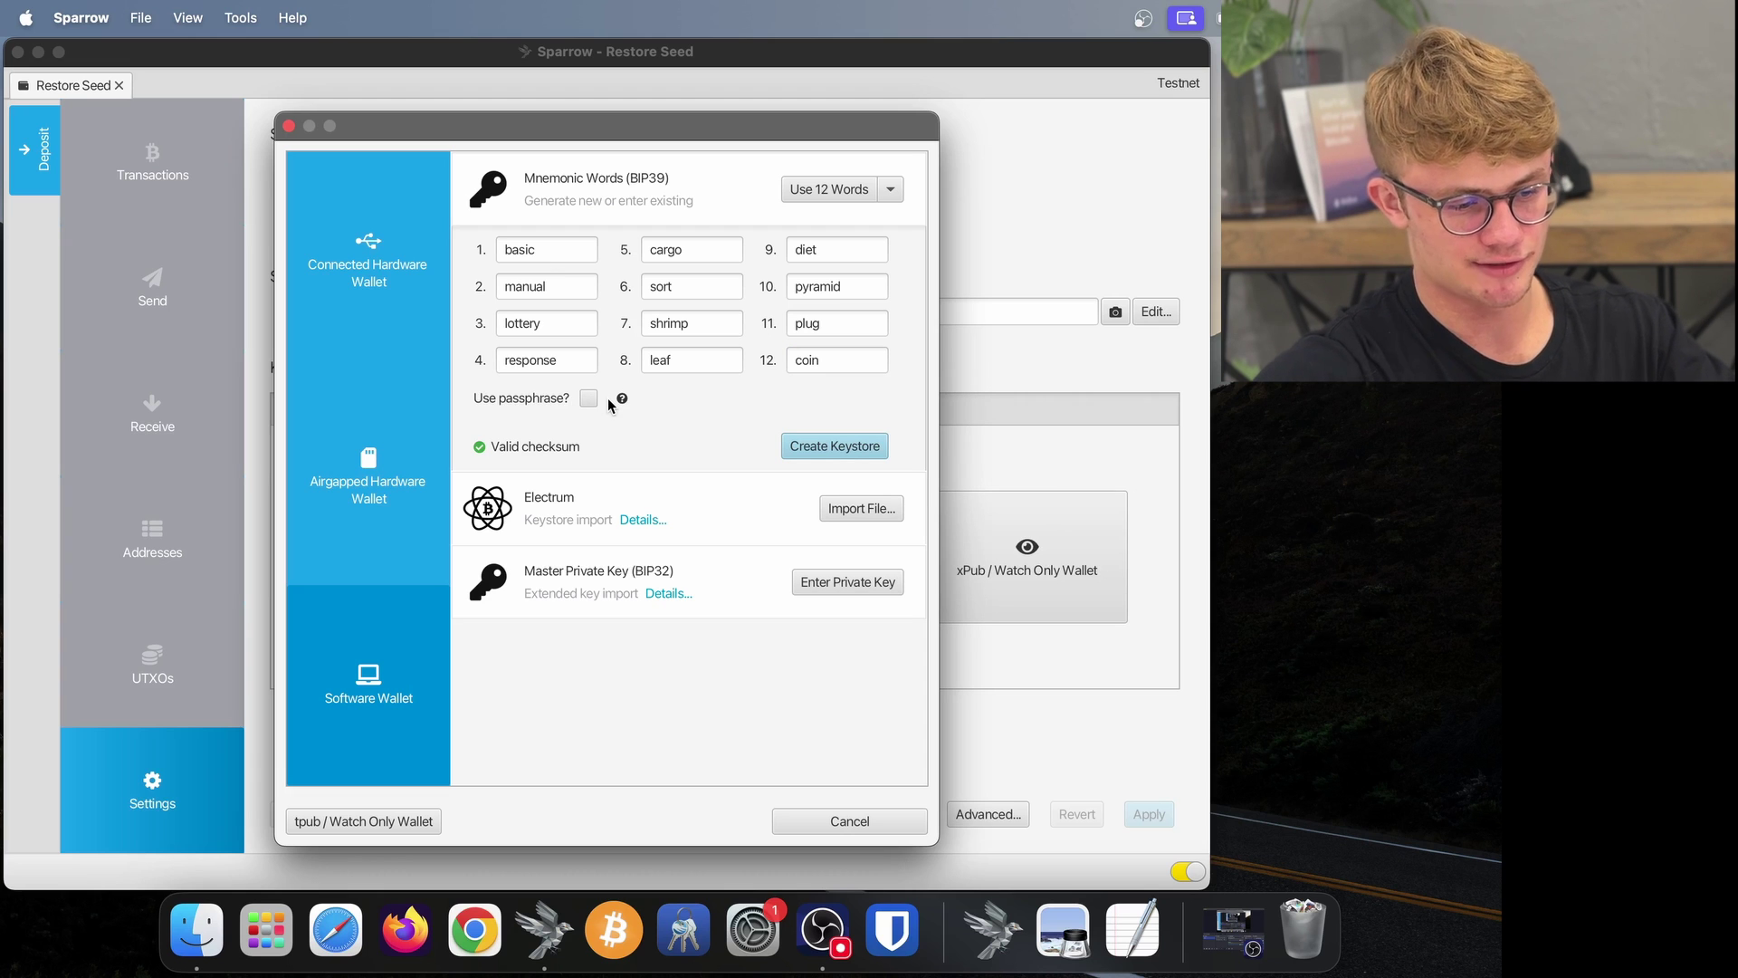
{"action": "left_click", "coordinate": [819, 449]}
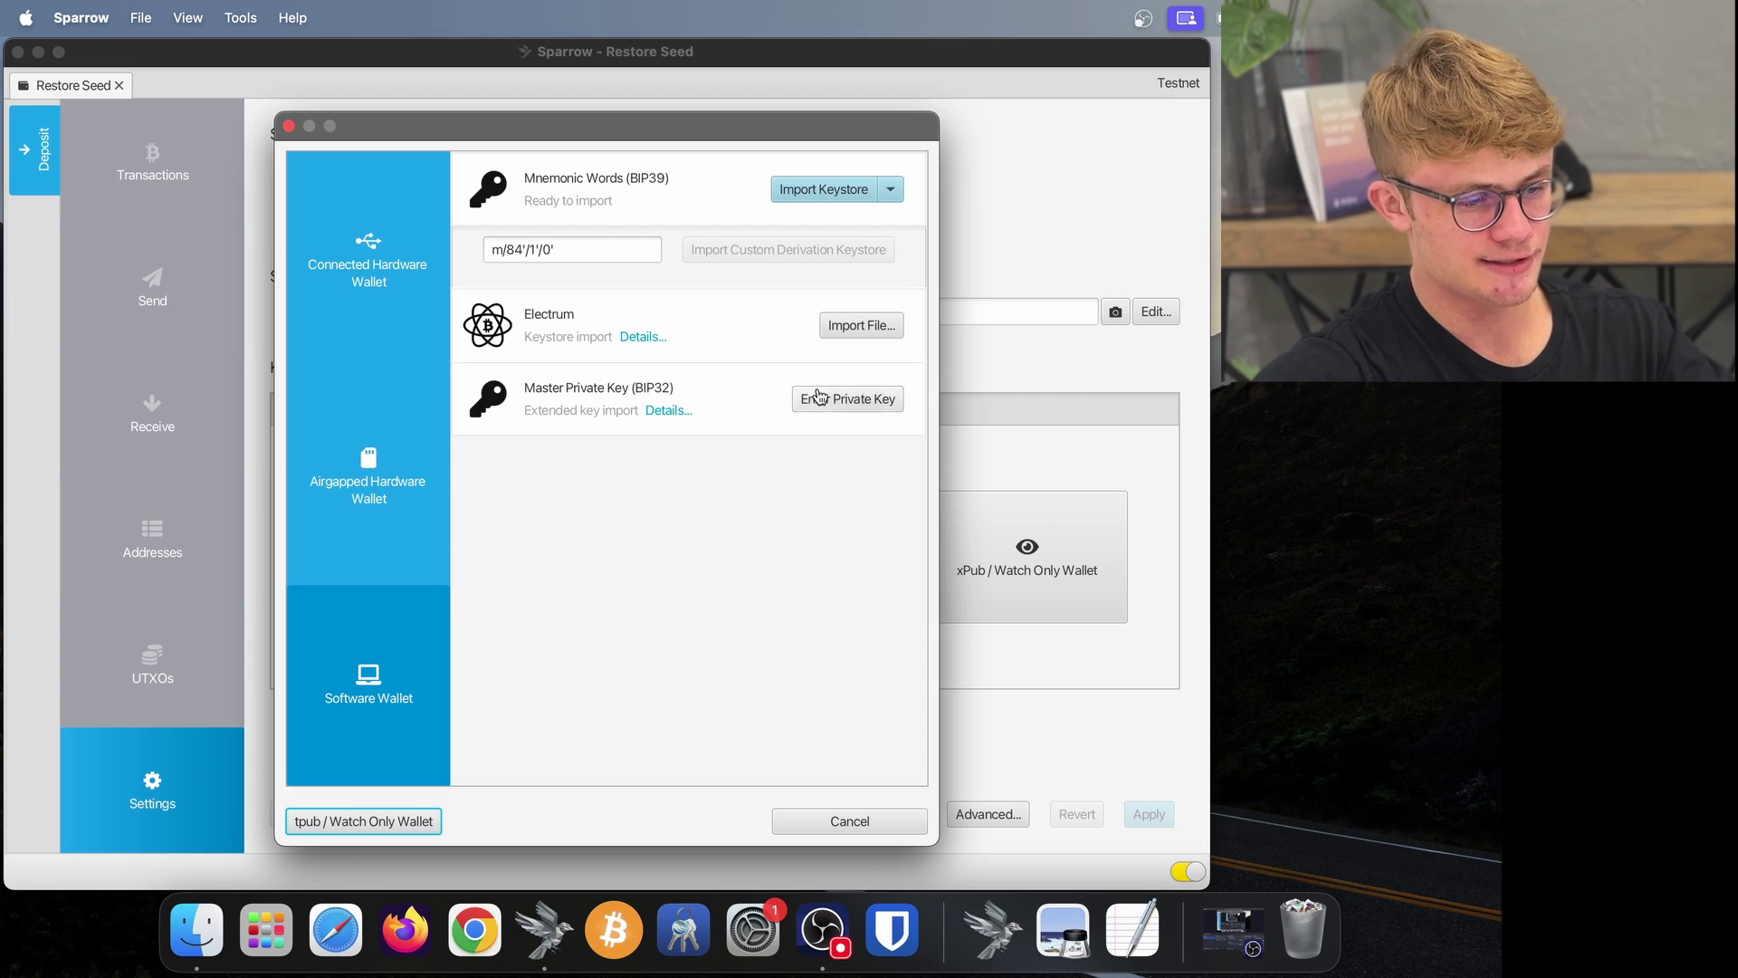
Step: Import the keystore, apply with no password, and confirm Restore Seed shows 0 sats
{"action": "left_click", "coordinate": [812, 190]}
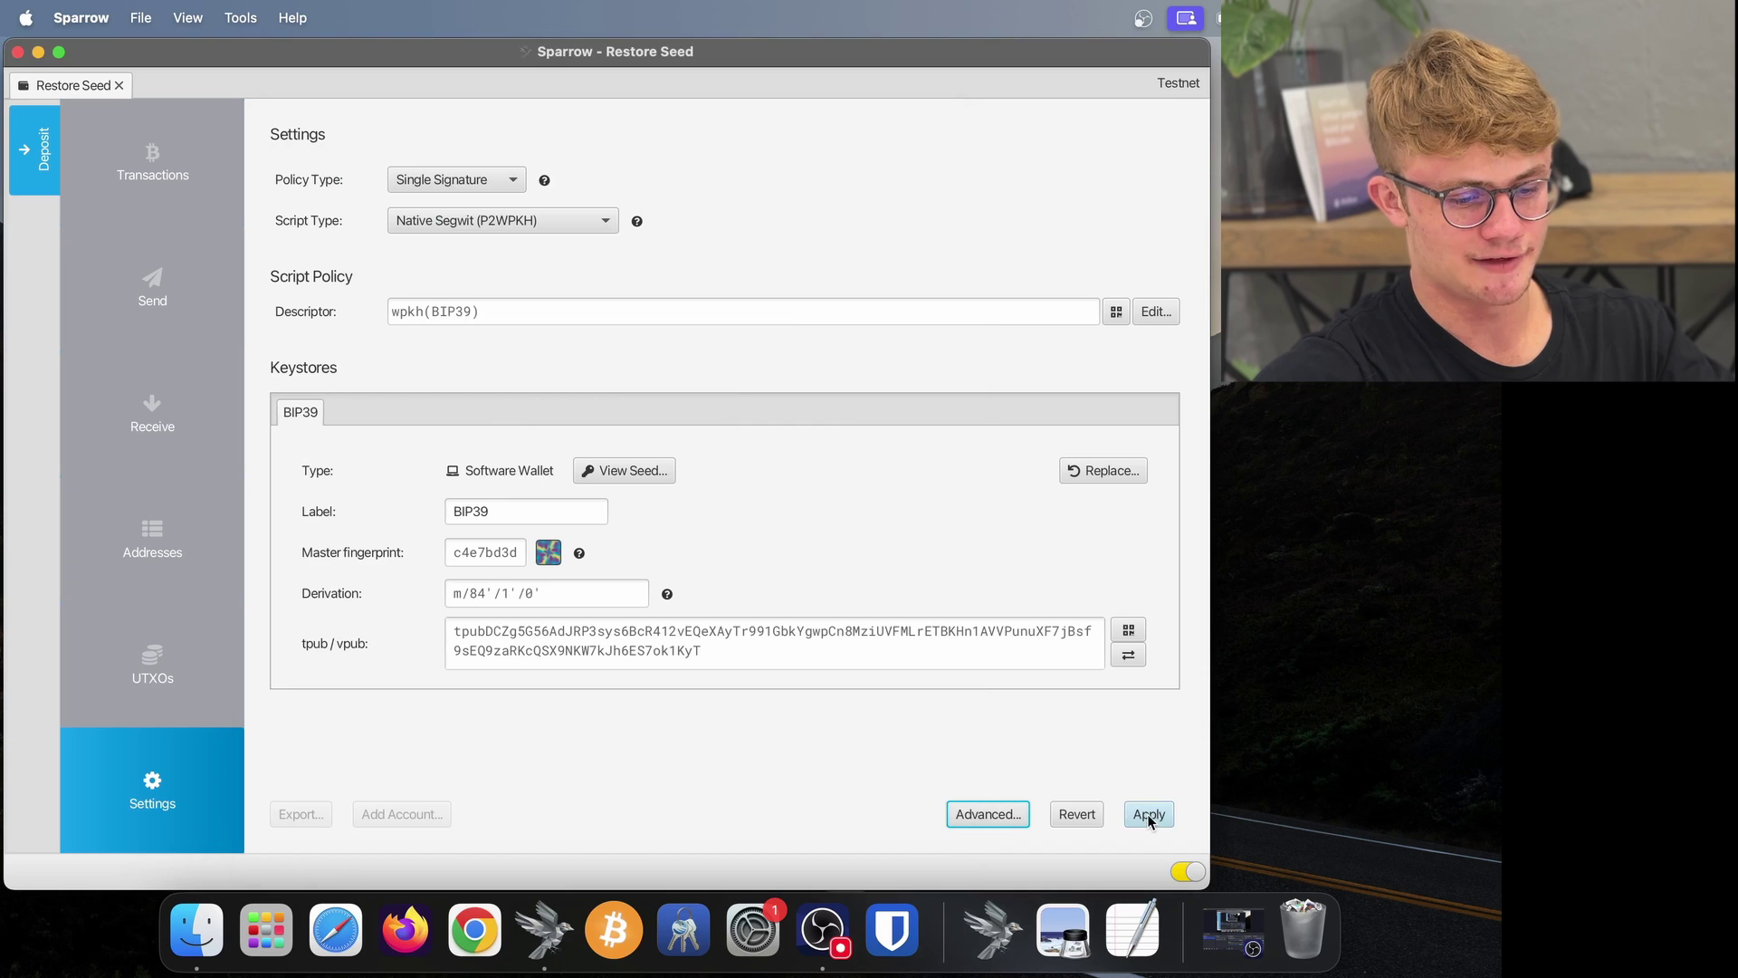
{"action": "left_click", "coordinate": [1148, 813]}
{"action": "left_click", "coordinate": [720, 596]}
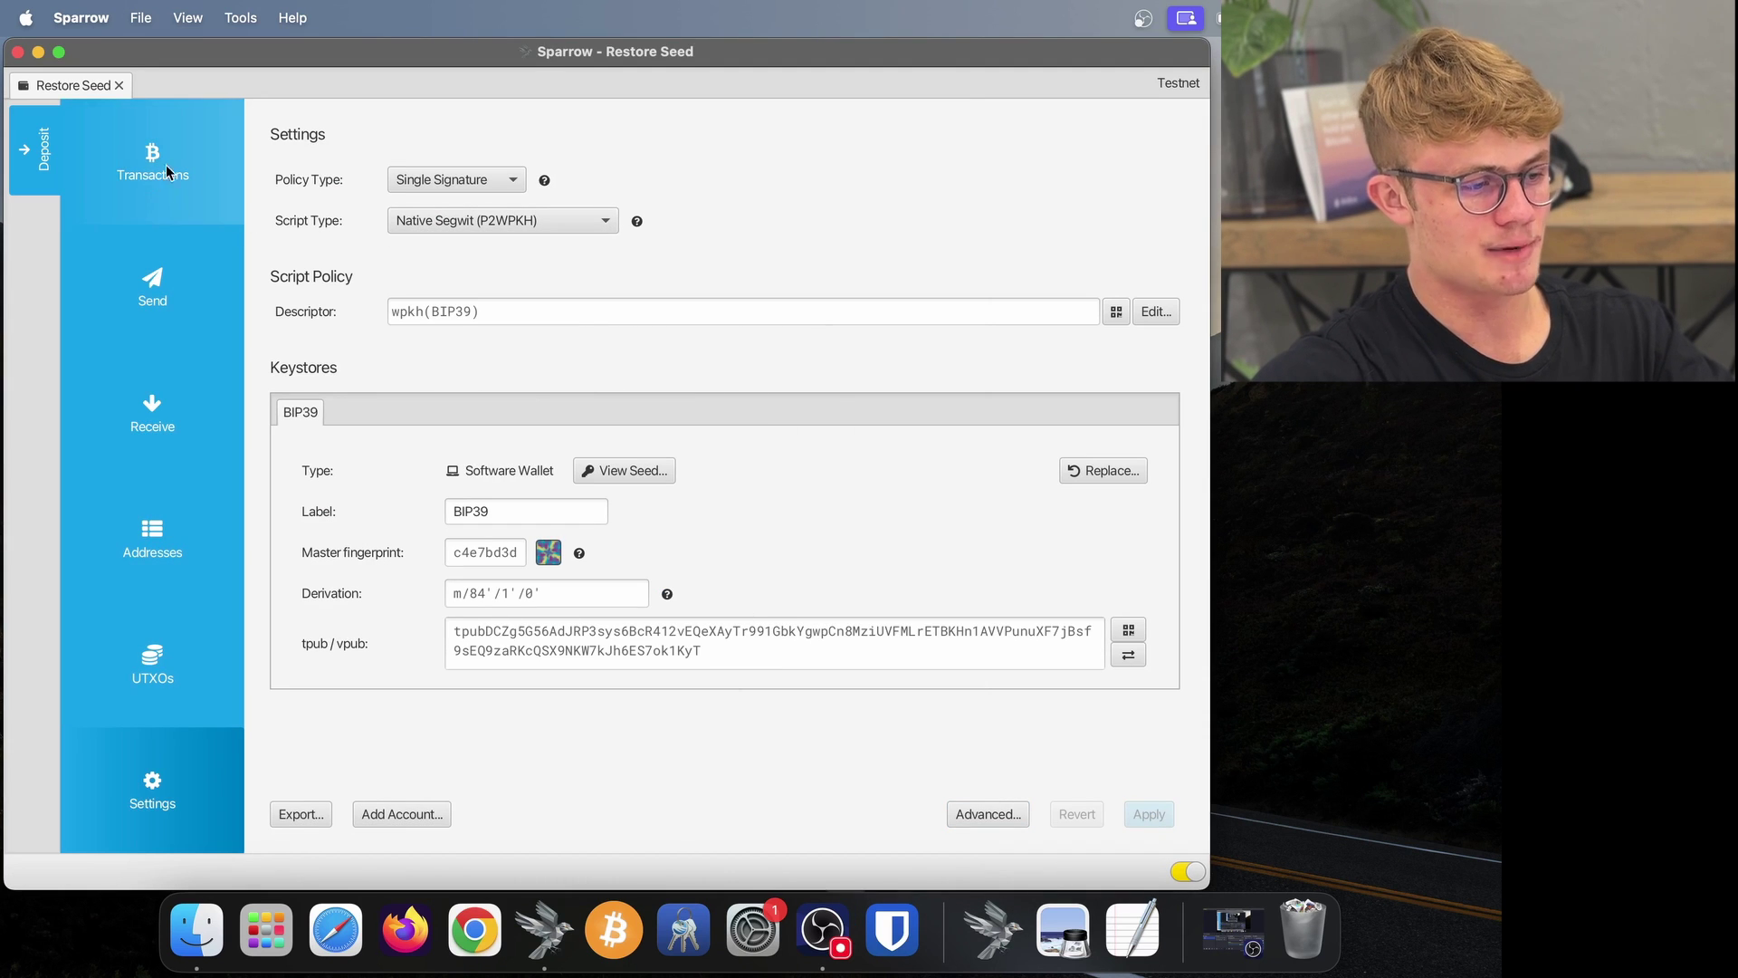
{"action": "left_click", "coordinate": [161, 180]}
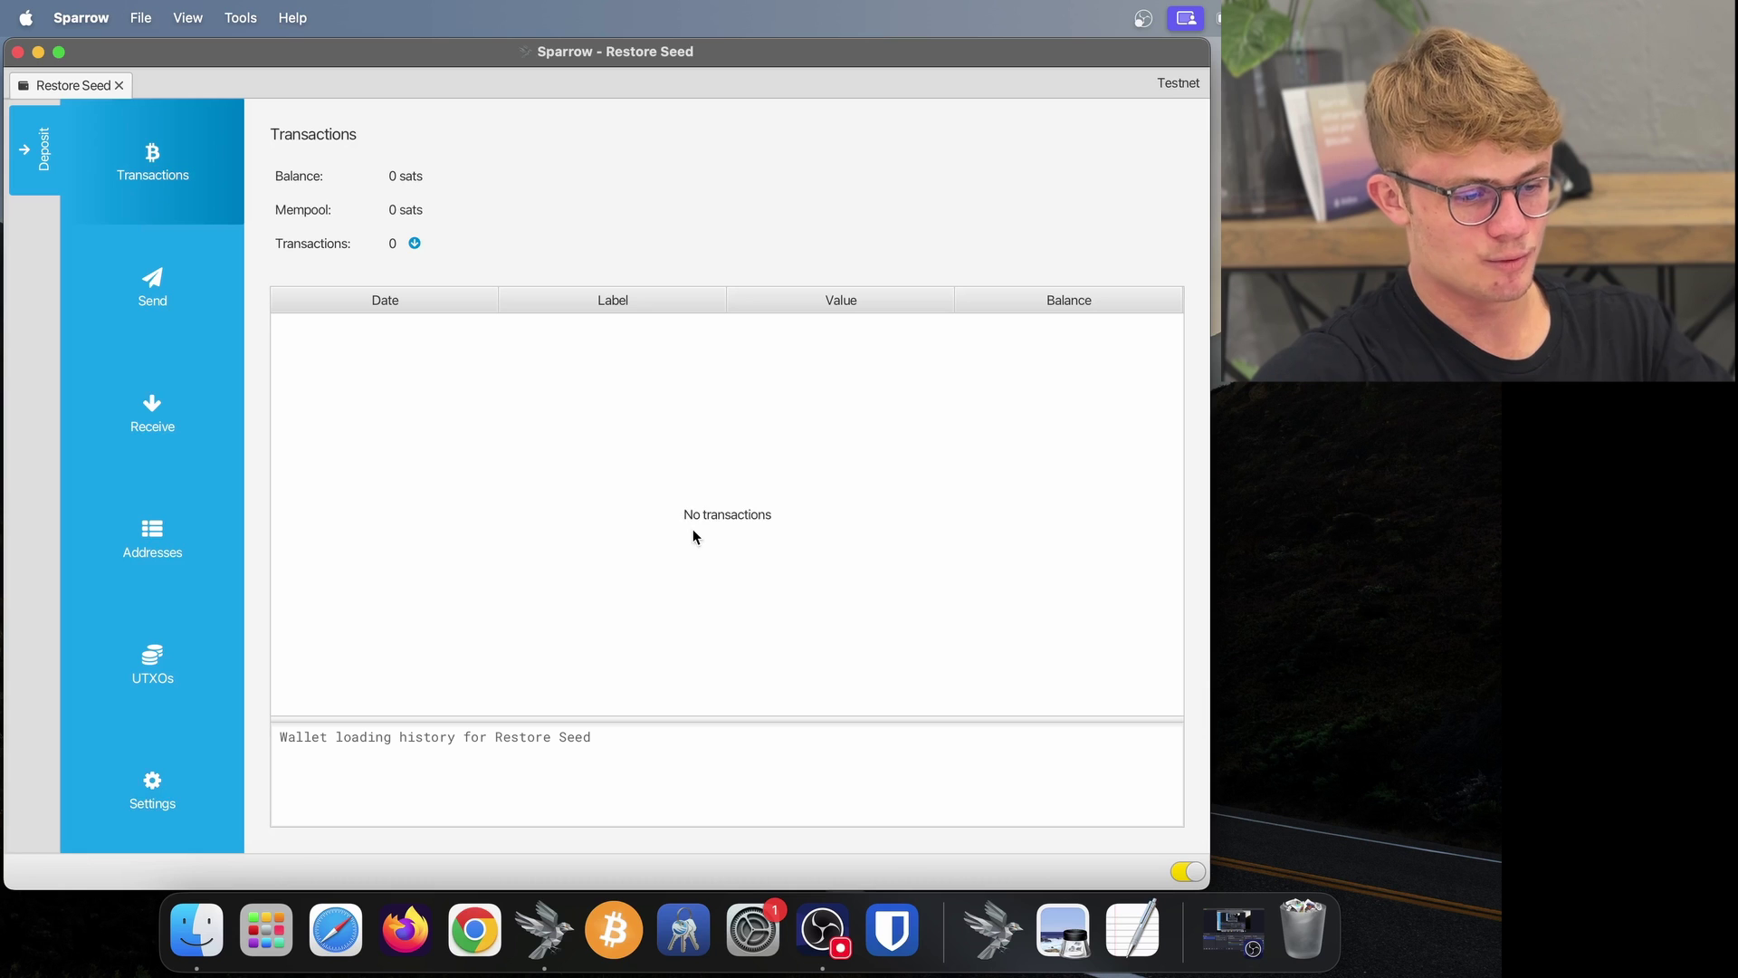
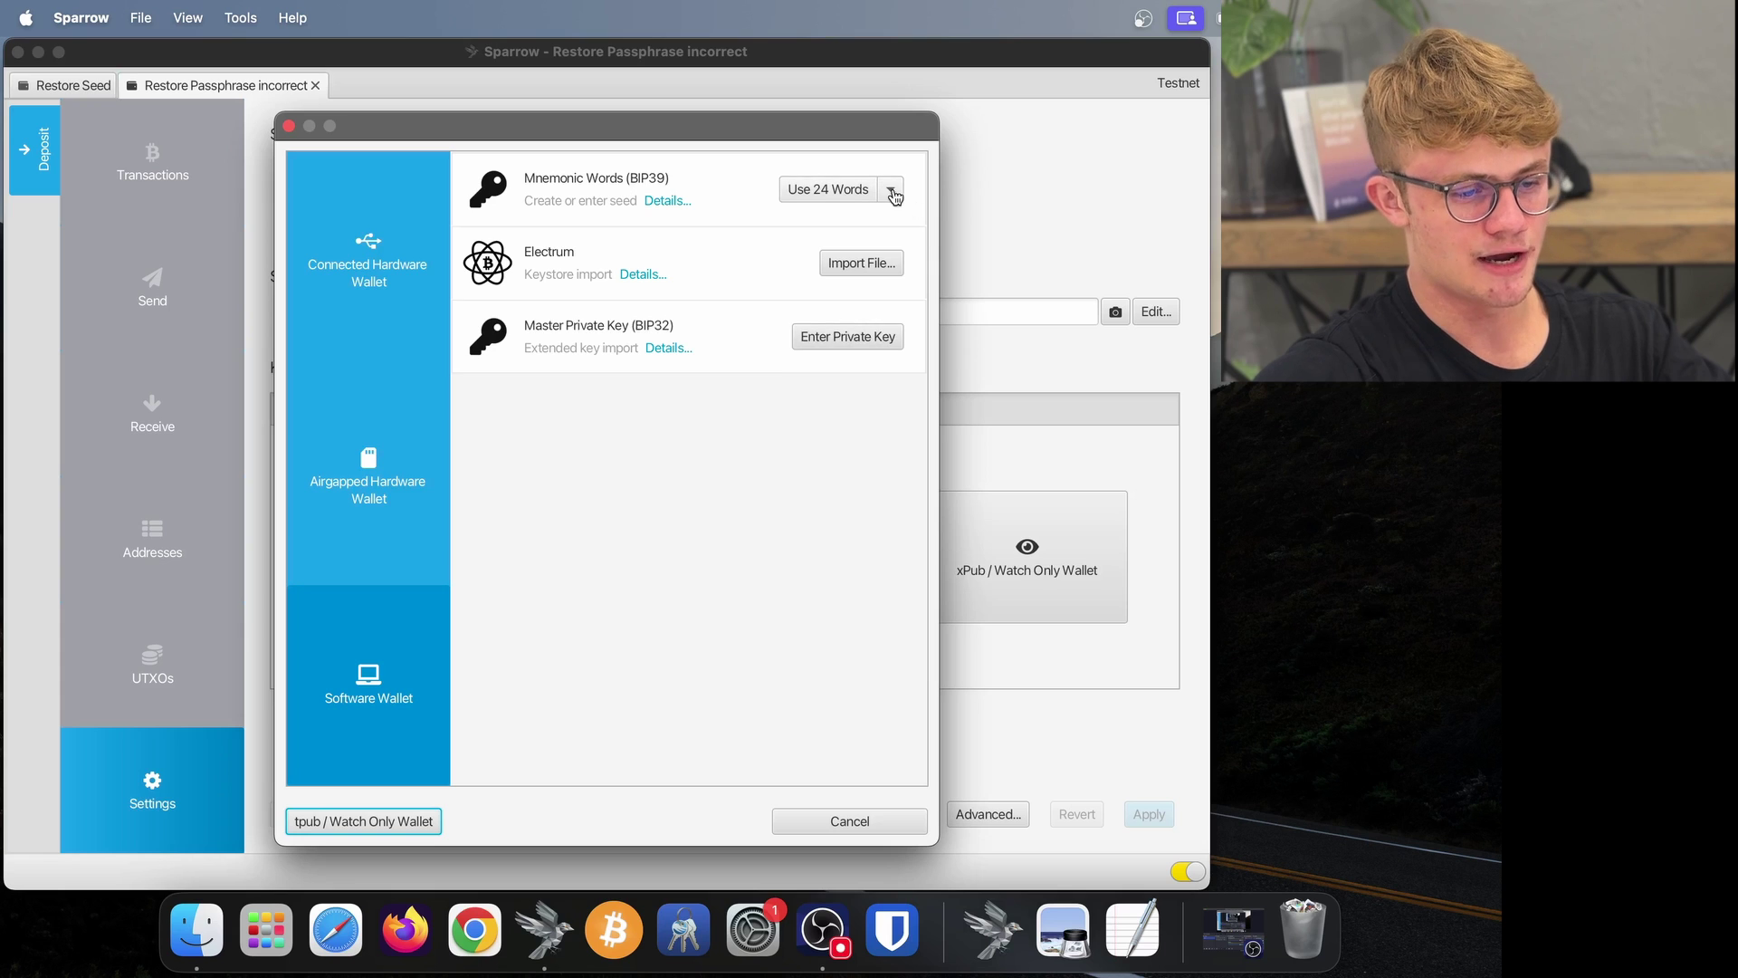
Step: Switch the seed length to 12 words and type in the seed words
{"action": "left_click", "coordinate": [891, 188]}
{"action": "left_click", "coordinate": [885, 326]}
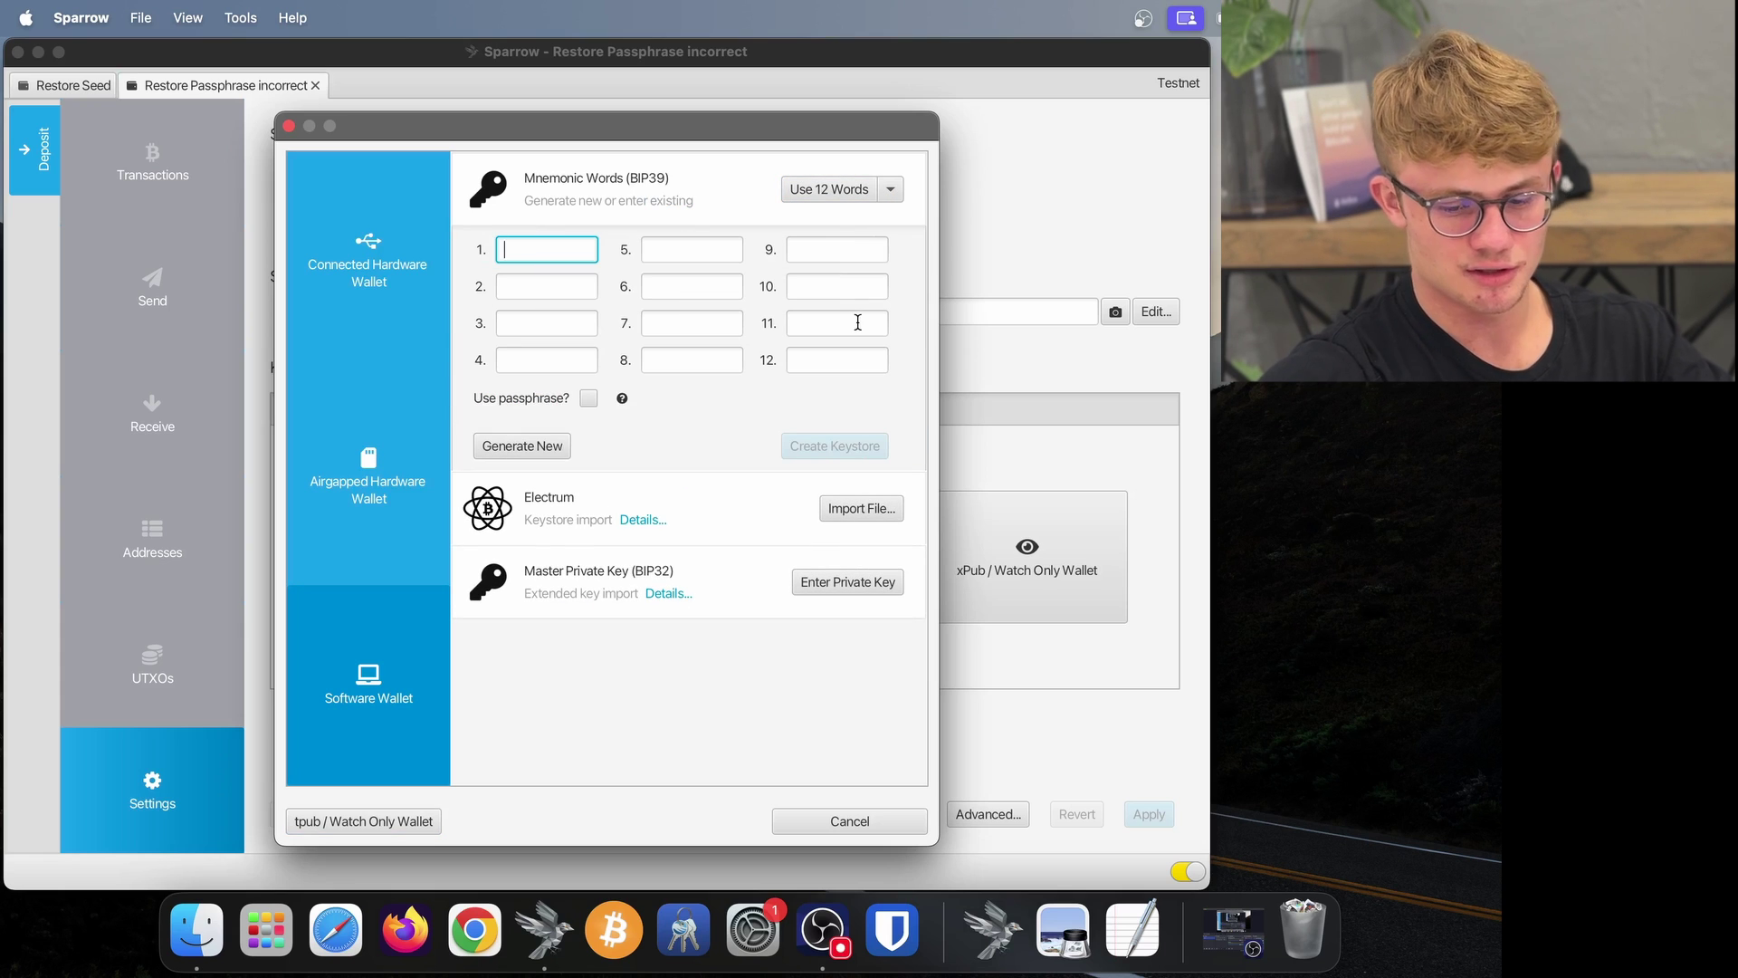
{"action": "type", "text": "basic"}
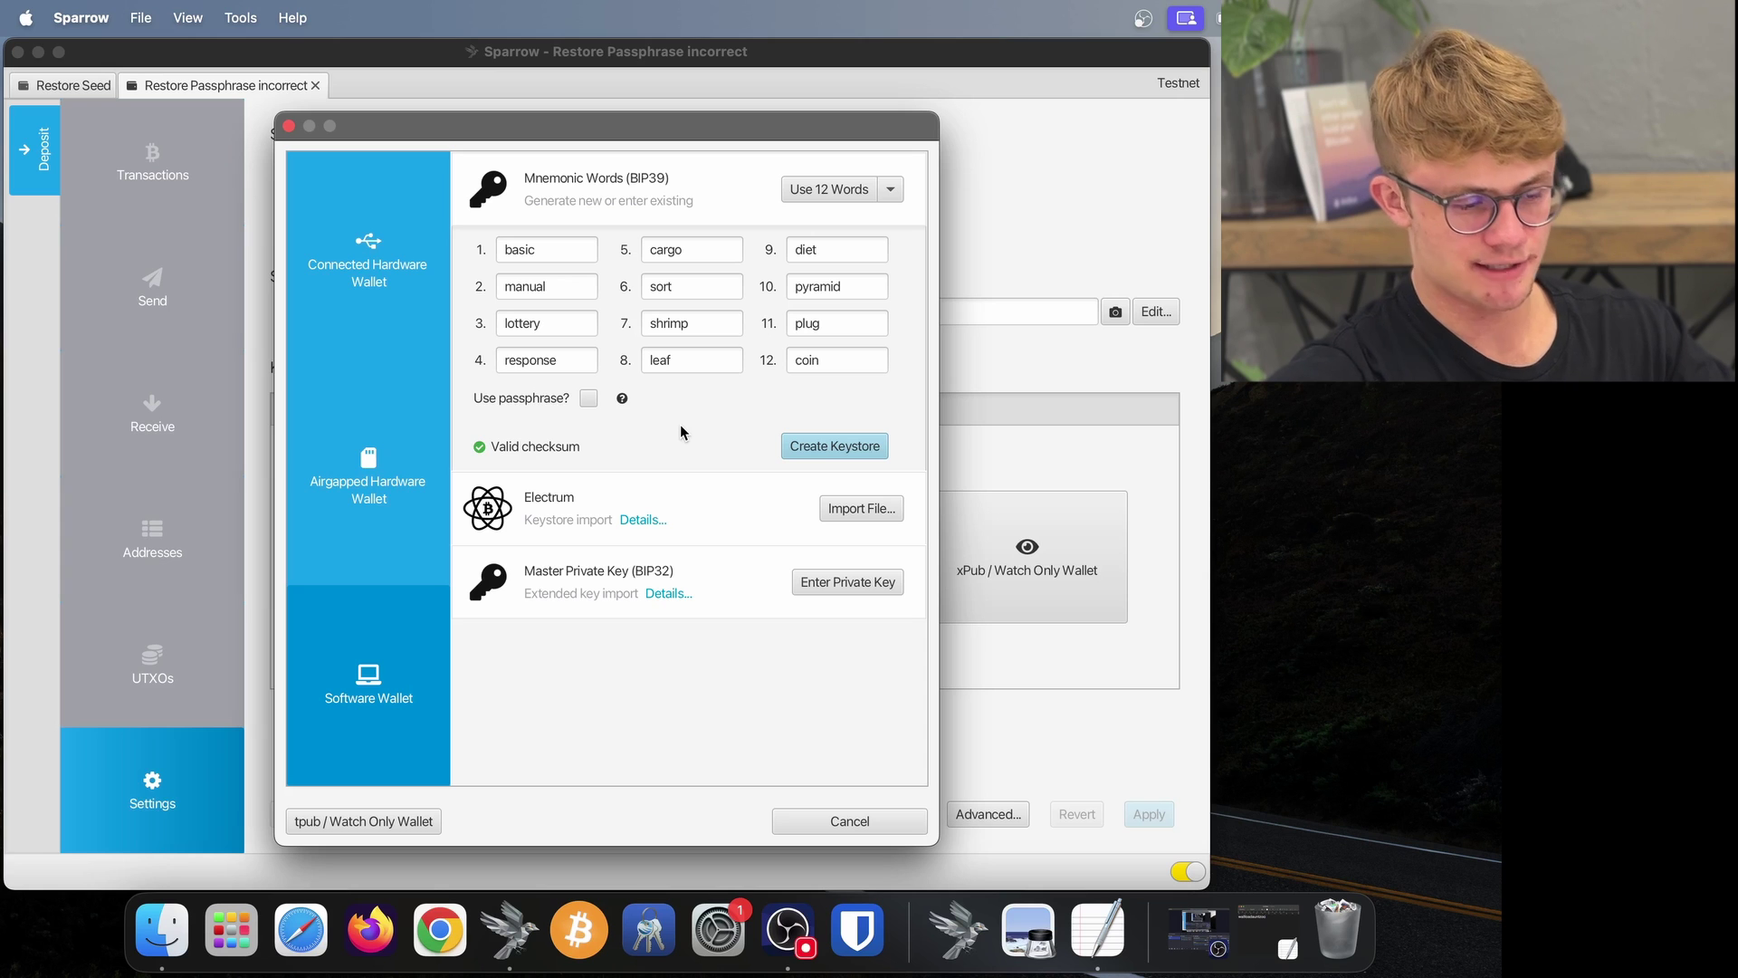
Step: Enable a BIP39 passphrase and enter it, copying it from the notes window
{"action": "left_click", "coordinate": [588, 399]}
{"action": "left_click", "coordinate": [735, 612]}
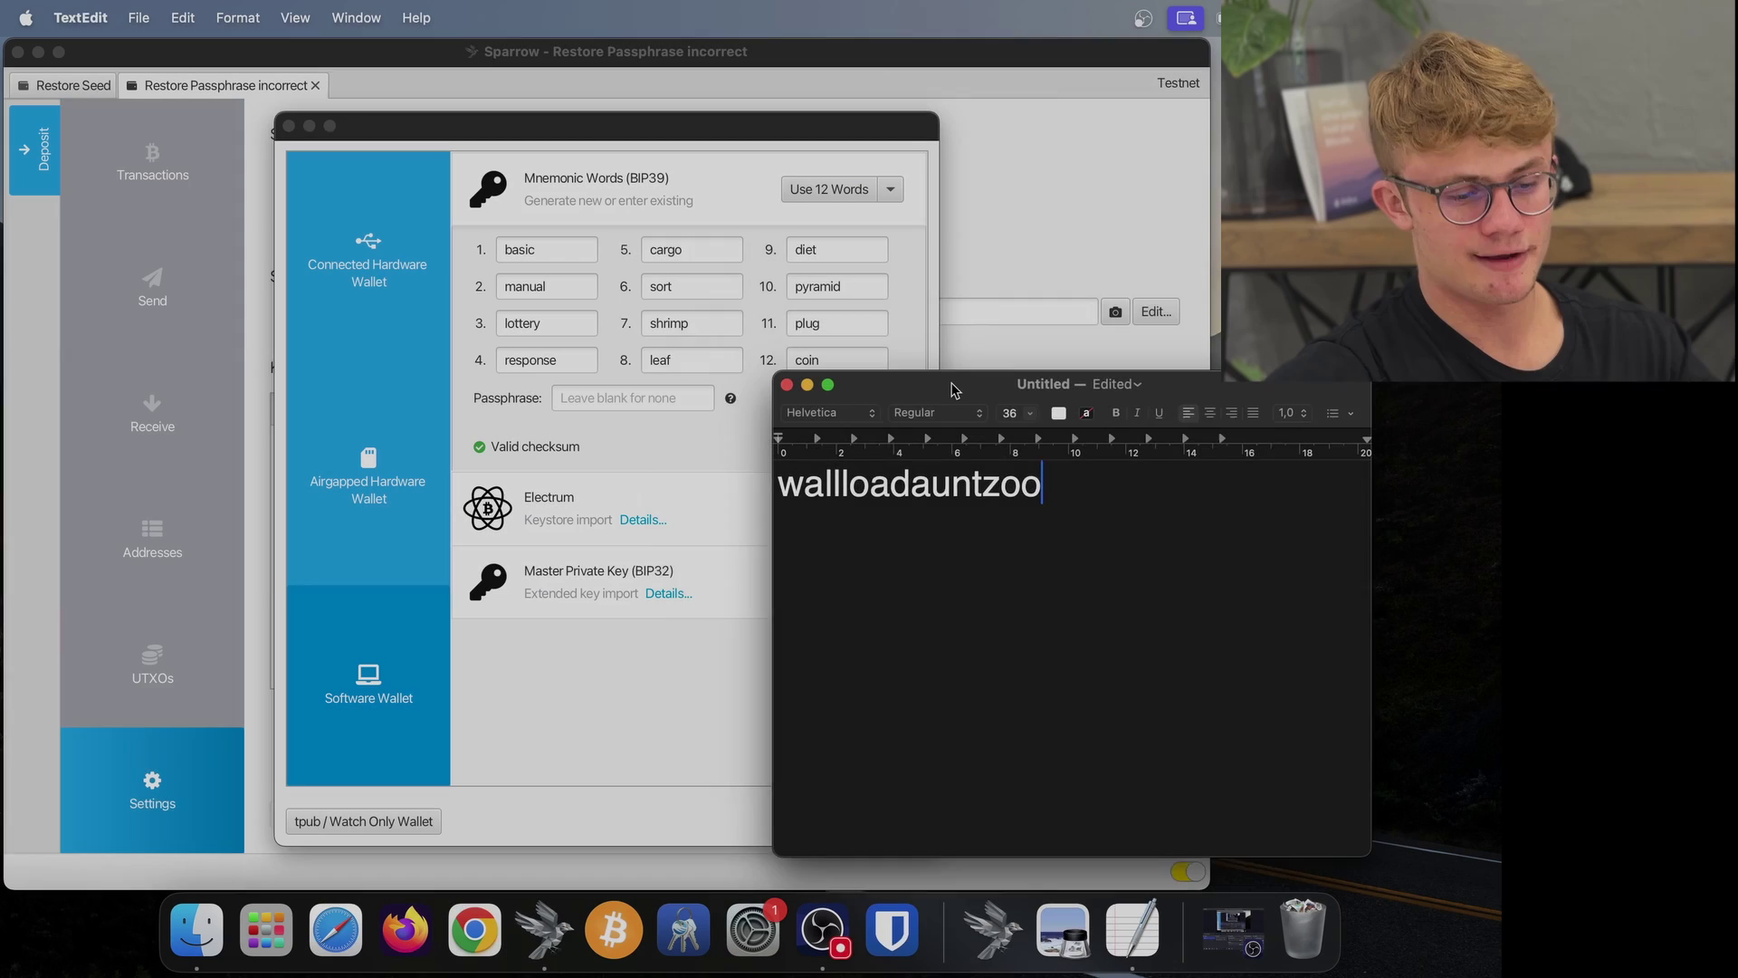
{"action": "mouse_move", "coordinate": [952, 383]}
{"action": "left_mouse_down"}
{"action": "mouse_move", "coordinate": [912, 406]}
{"action": "mouse_move", "coordinate": [939, 405]}
{"action": "left_mouse_up"}
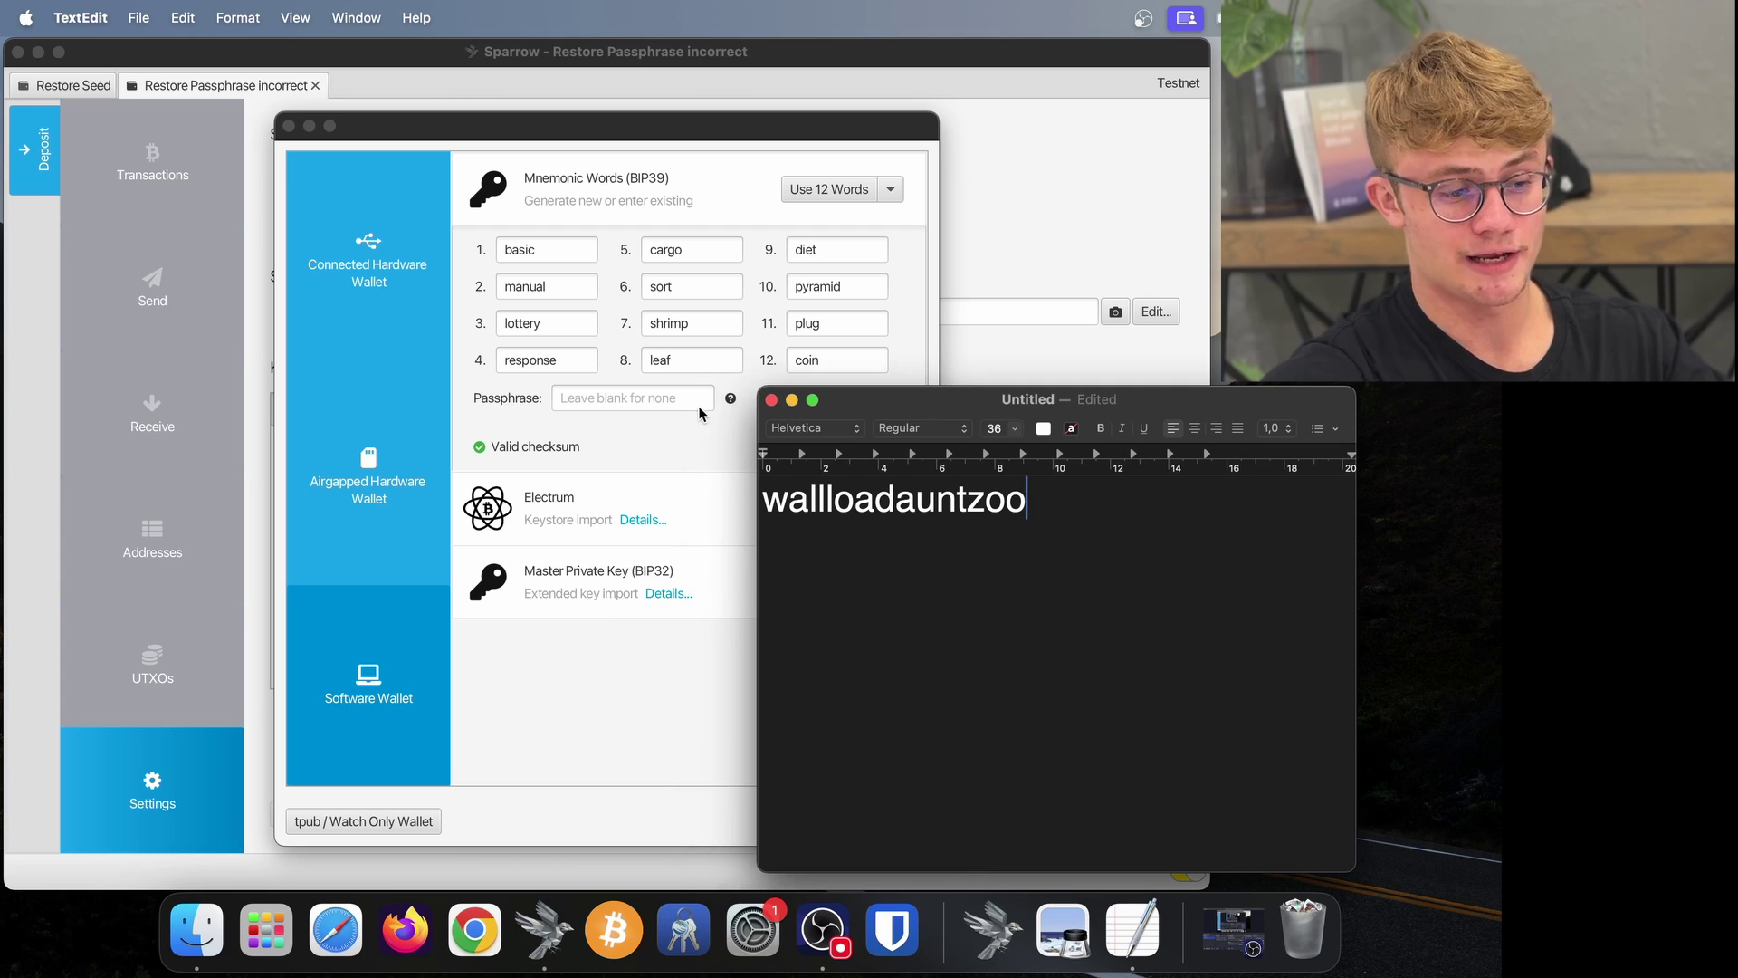
{"action": "left_click", "coordinate": [649, 399]}
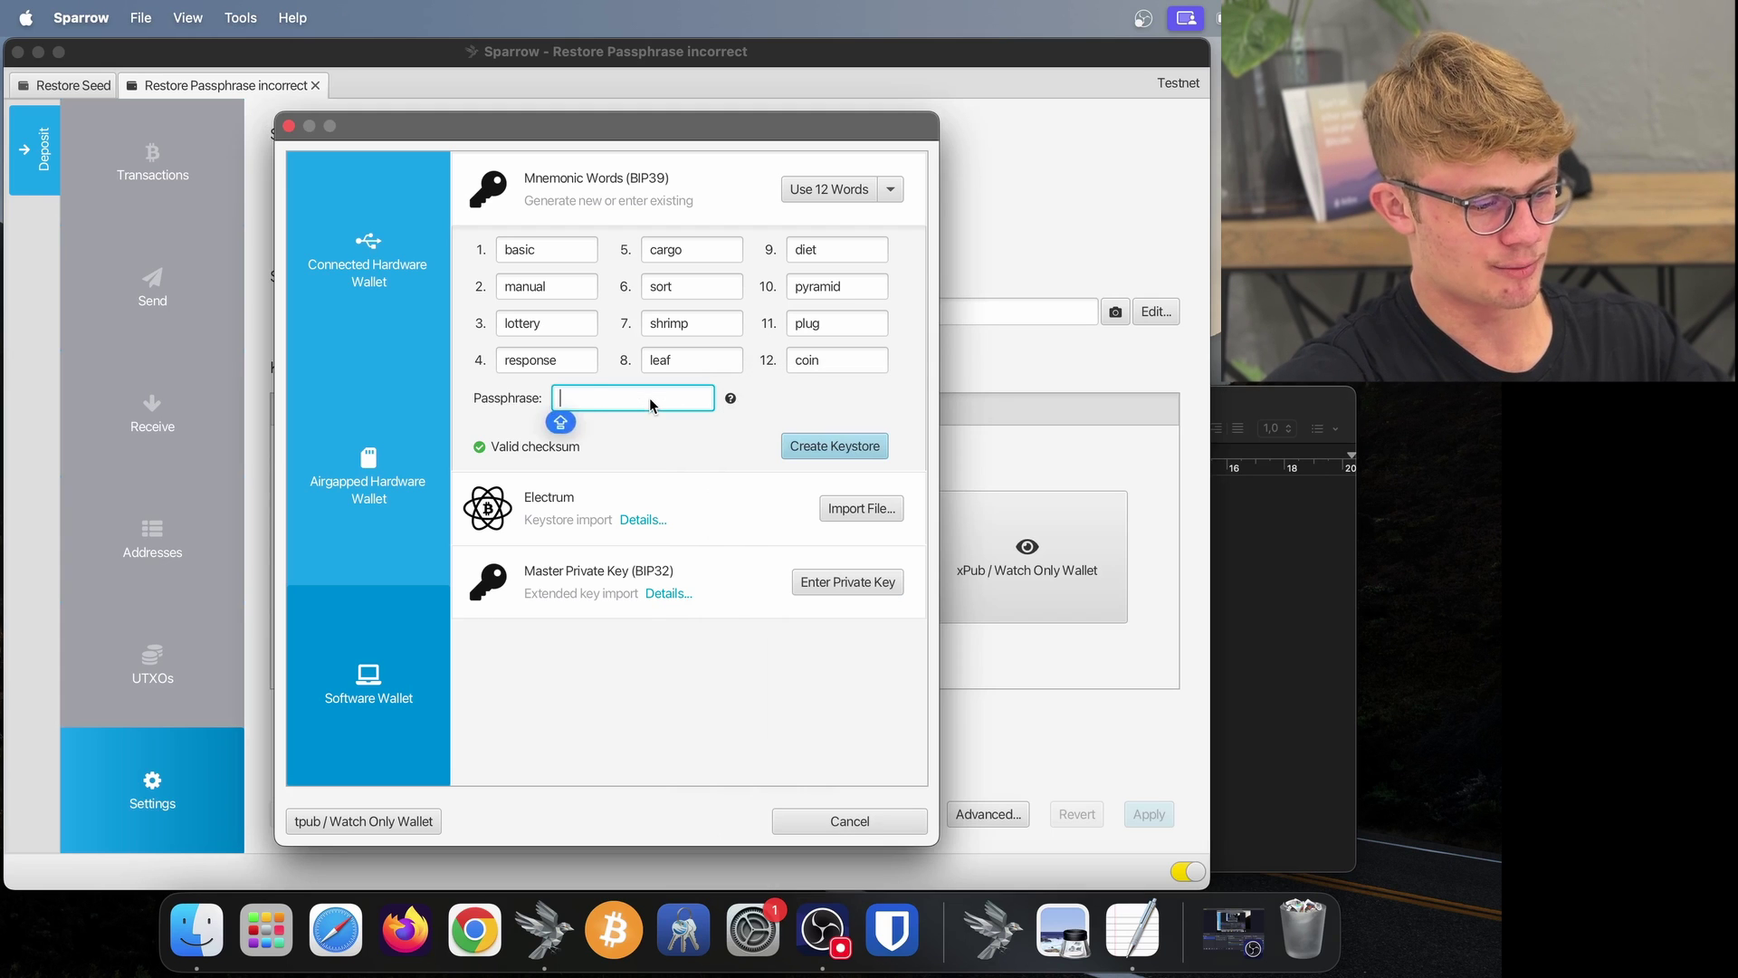
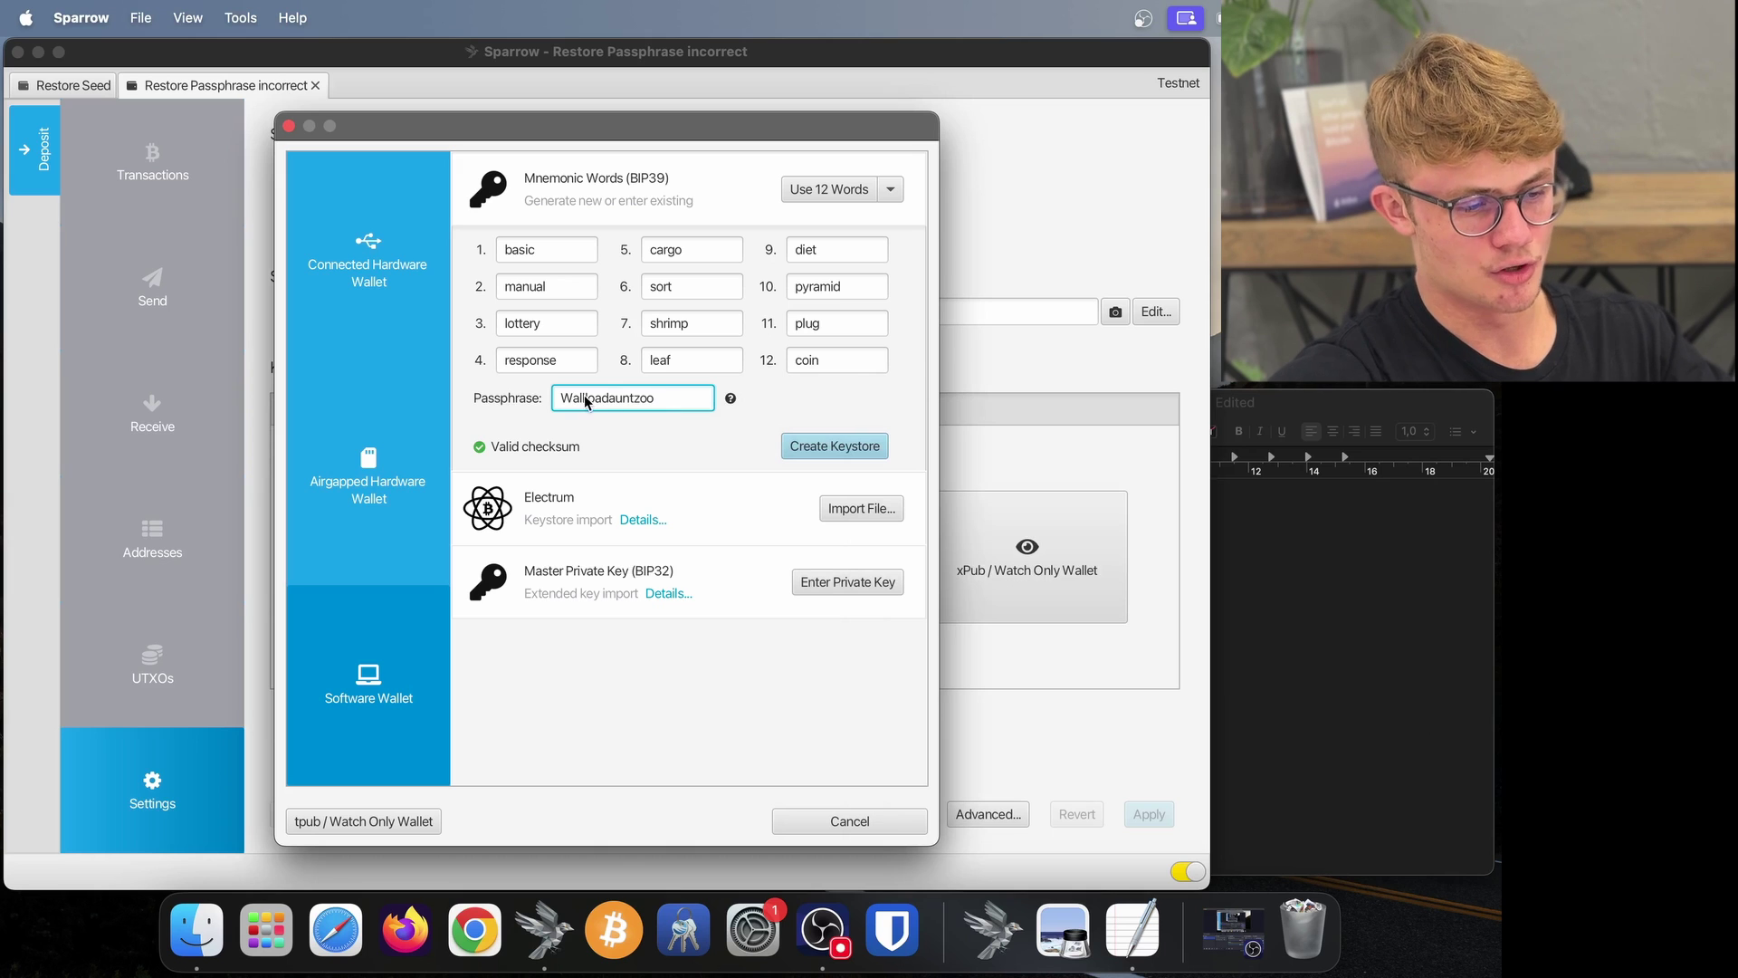
{"action": "left_click", "coordinate": [1364, 588]}
{"action": "left_click", "coordinate": [674, 453]}
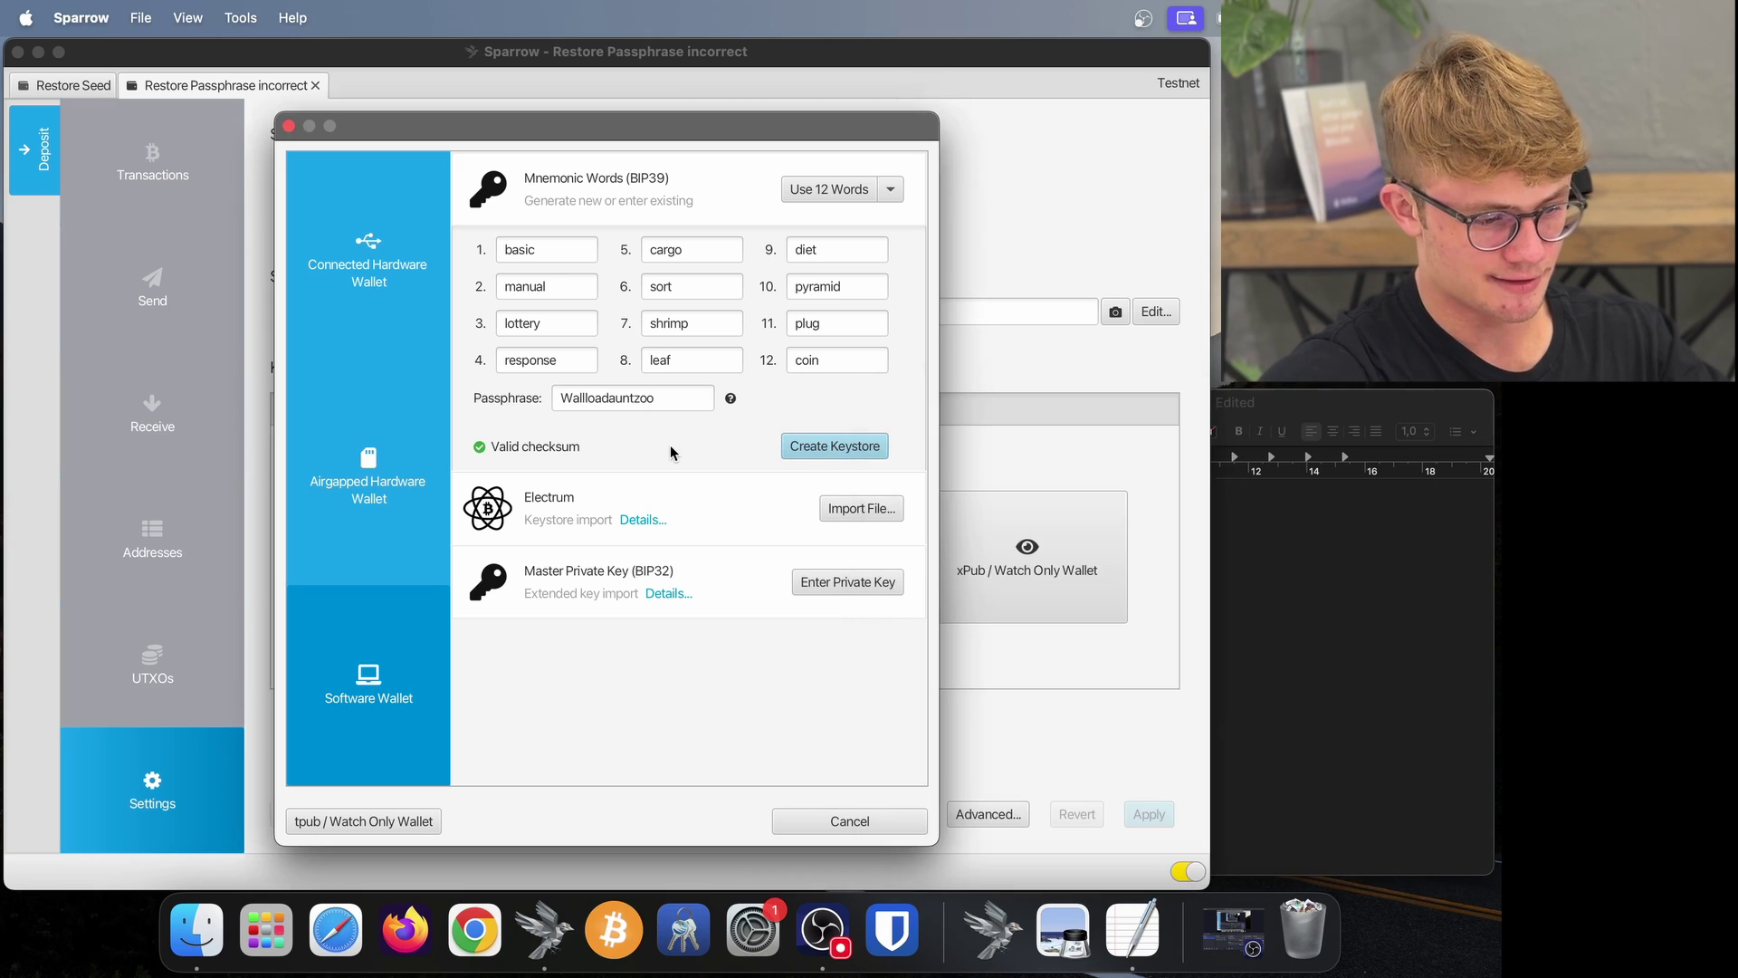
Step: Create the keystore from seed and passphrase, import it, and begin re-entering the passphrase
{"action": "left_click", "coordinate": [846, 450]}
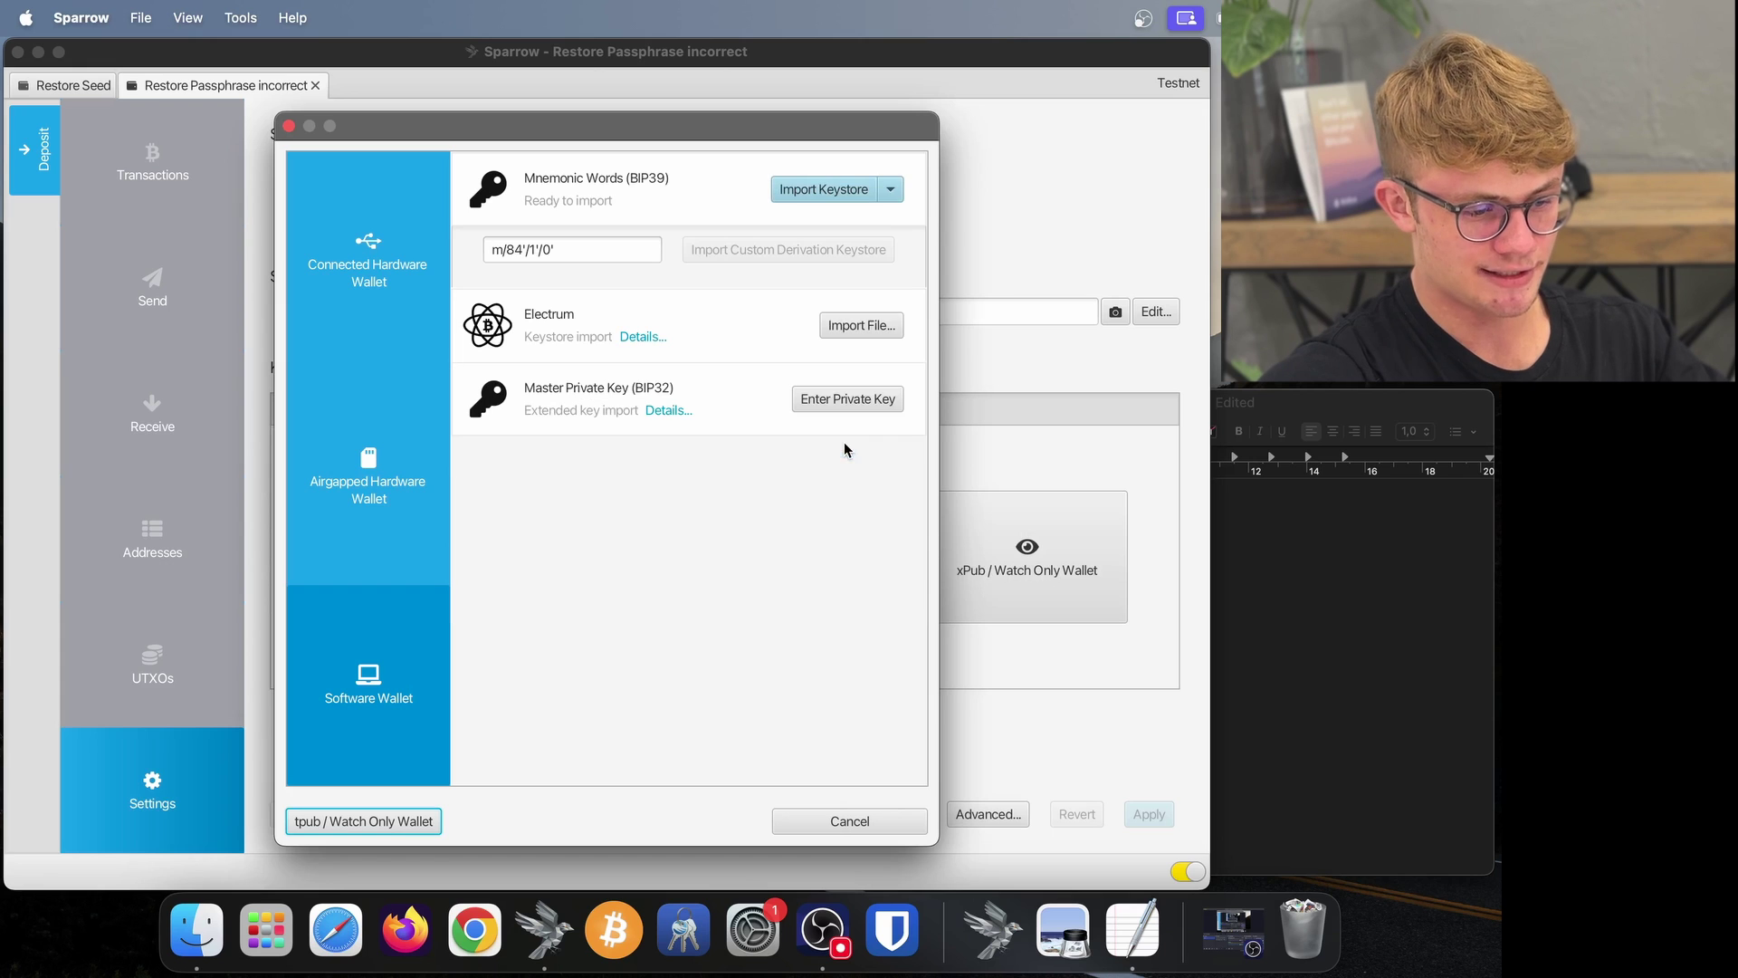
{"action": "left_click", "coordinate": [802, 193]}
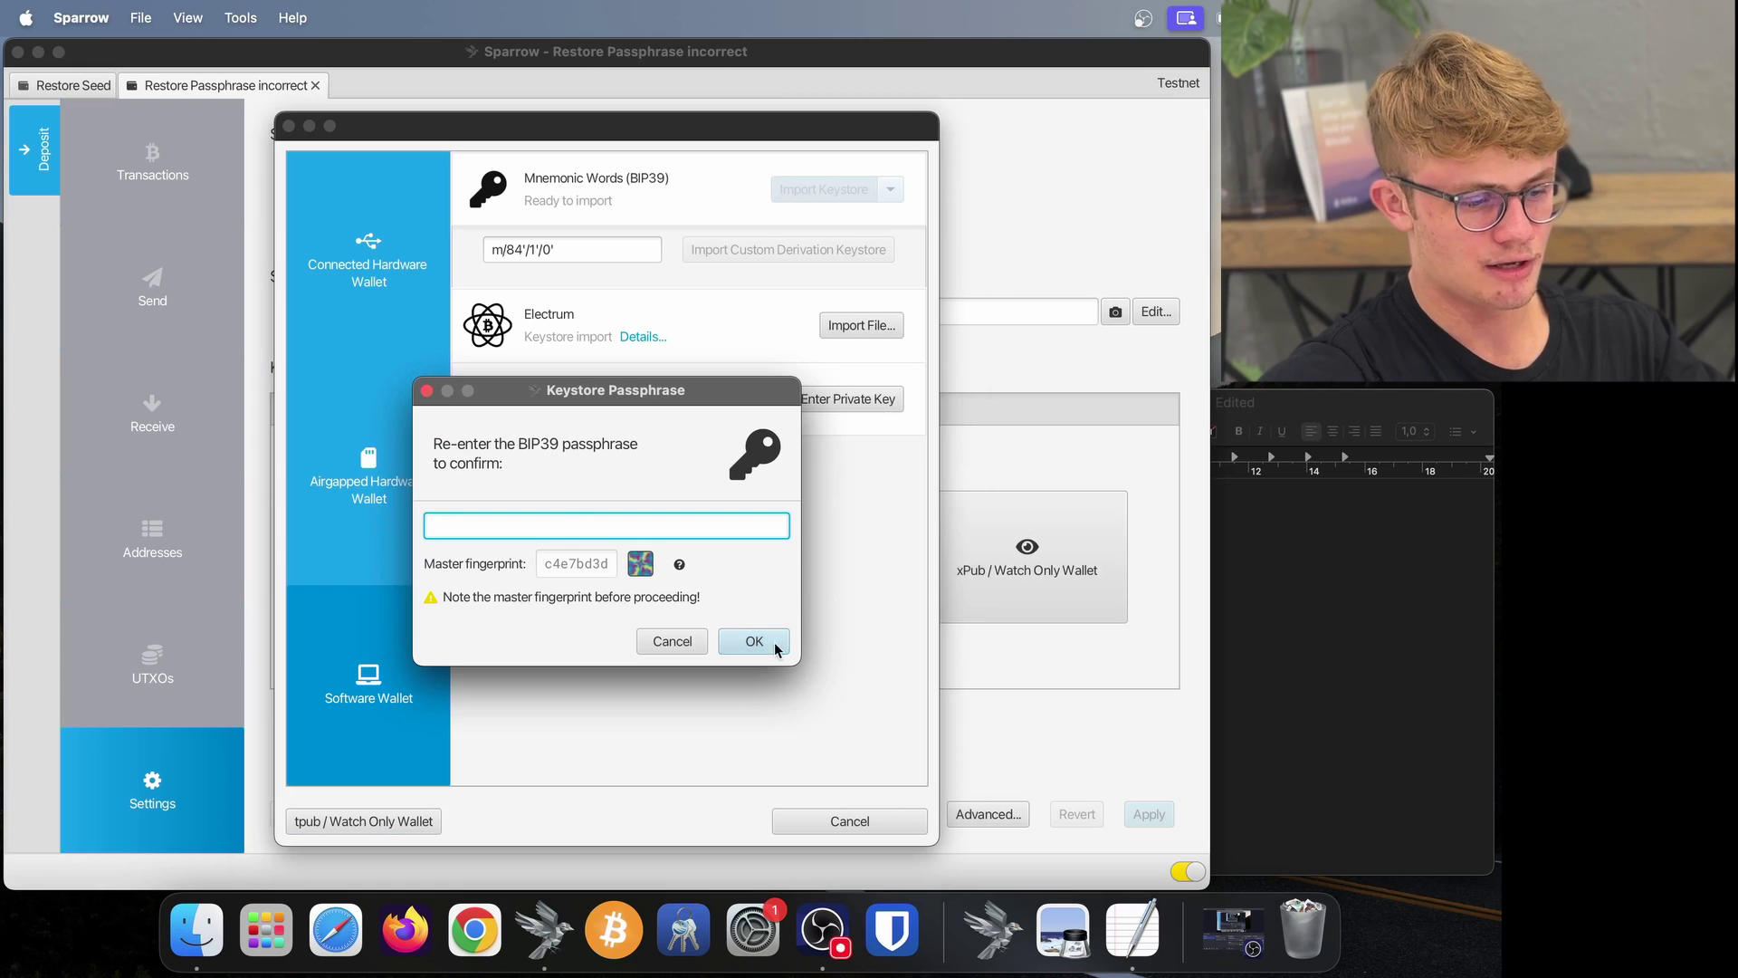
{"action": "left_click", "coordinate": [1320, 602]}
{"action": "left_click", "coordinate": [541, 525]}
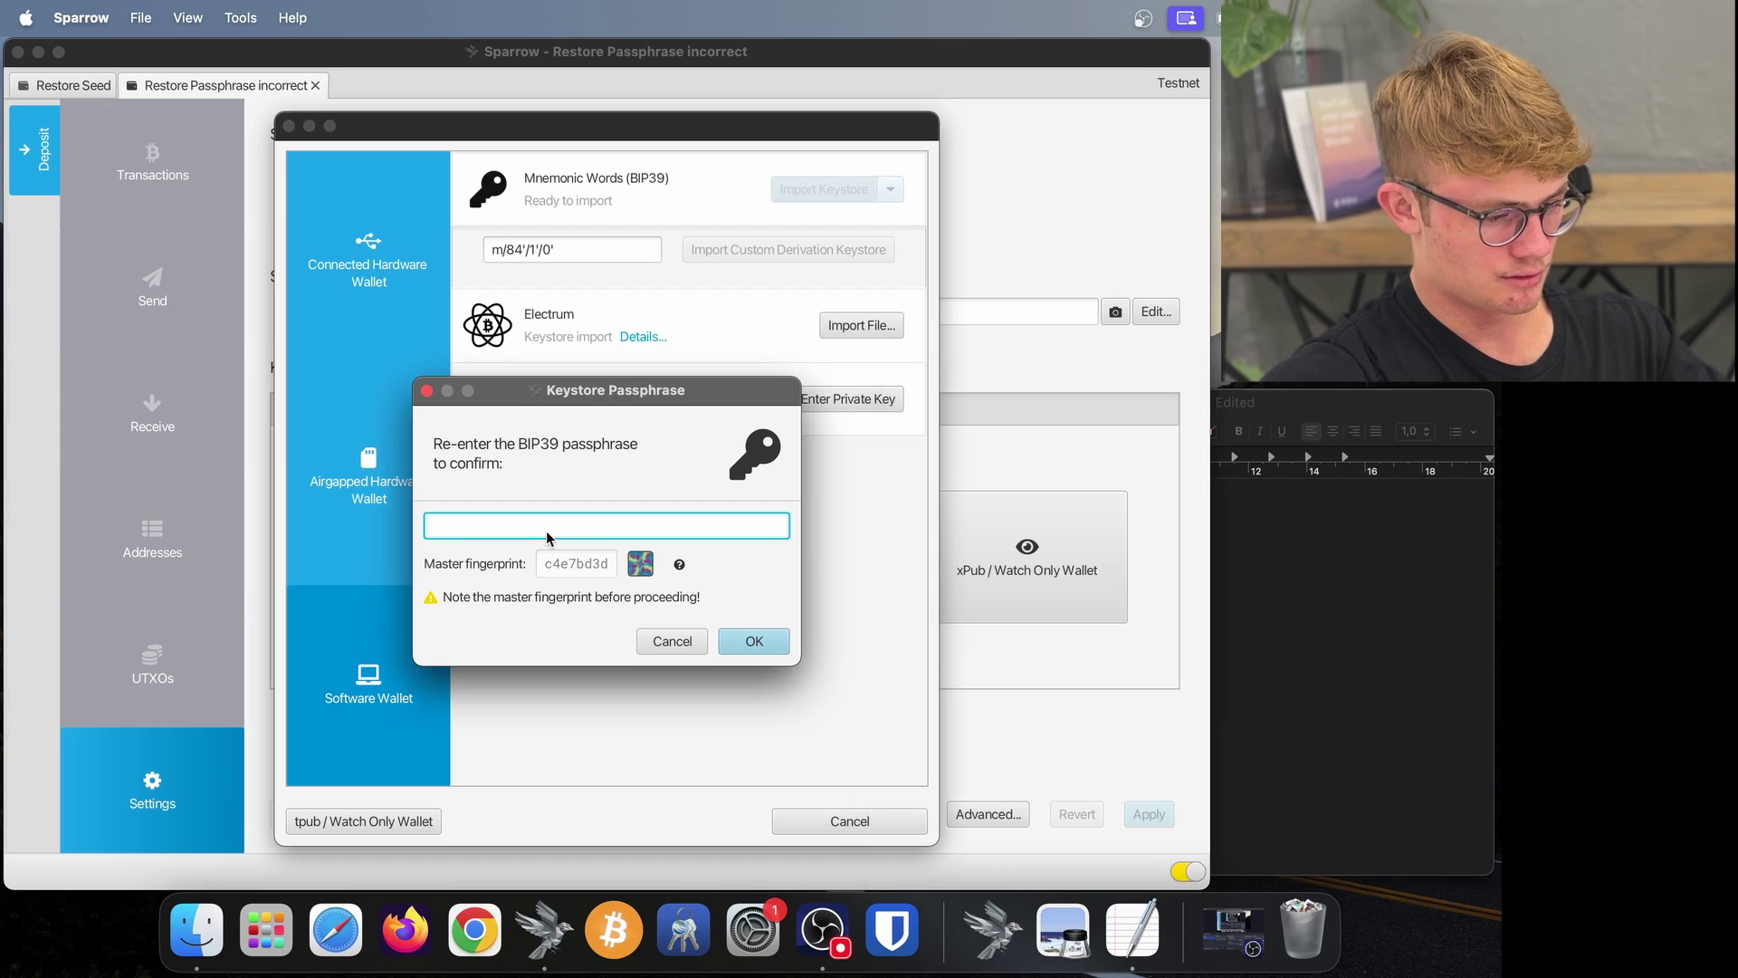
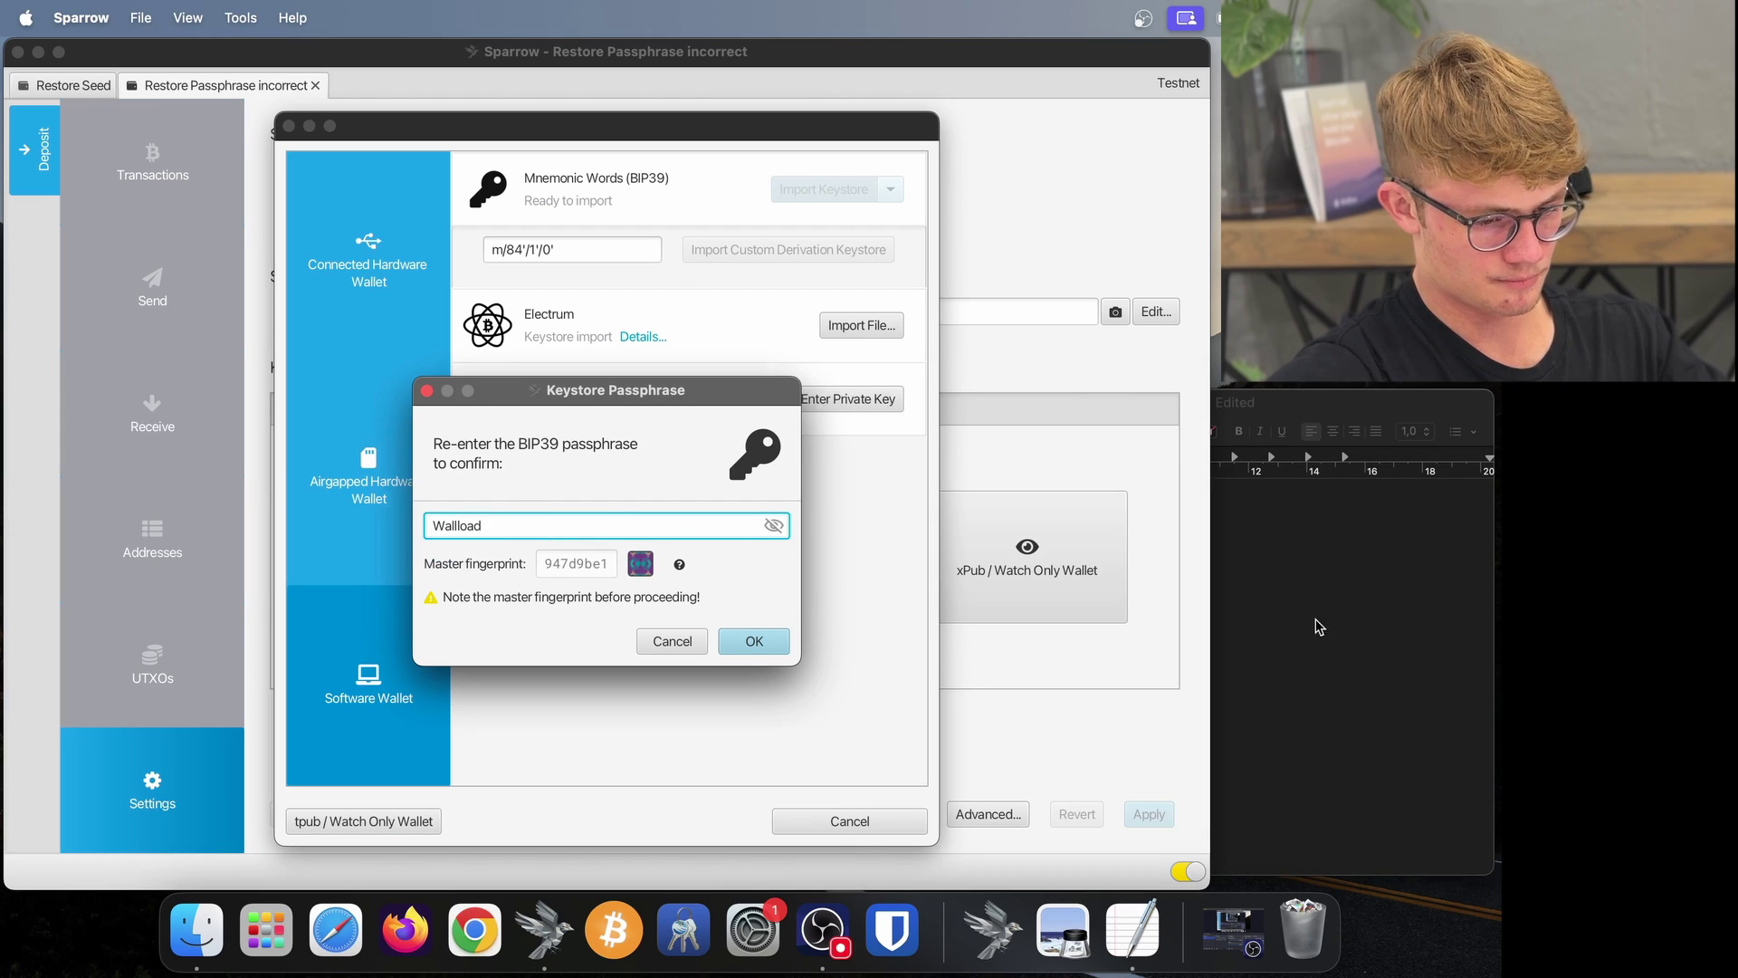
Step: Finish confirming the passphrase, apply keystore 75a29fd4 at m/84'/1'/0', and save without a password
{"action": "key", "text": "super+Tab"}
{"action": "left_click", "coordinate": [580, 513]}
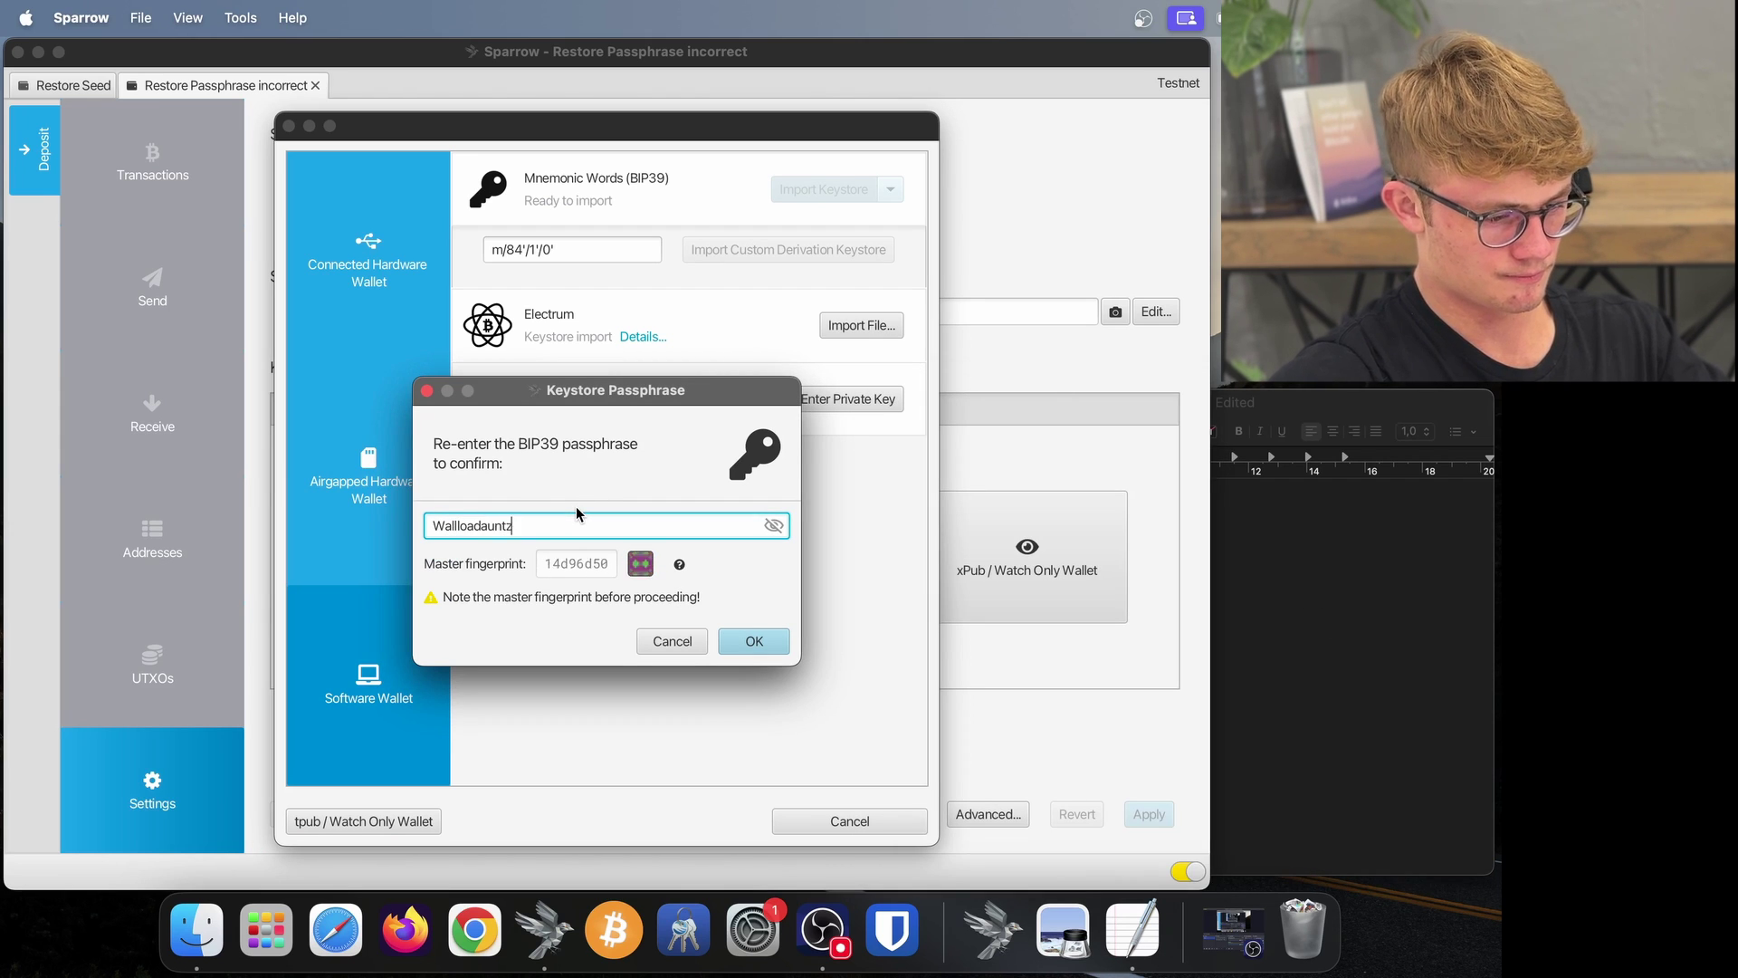
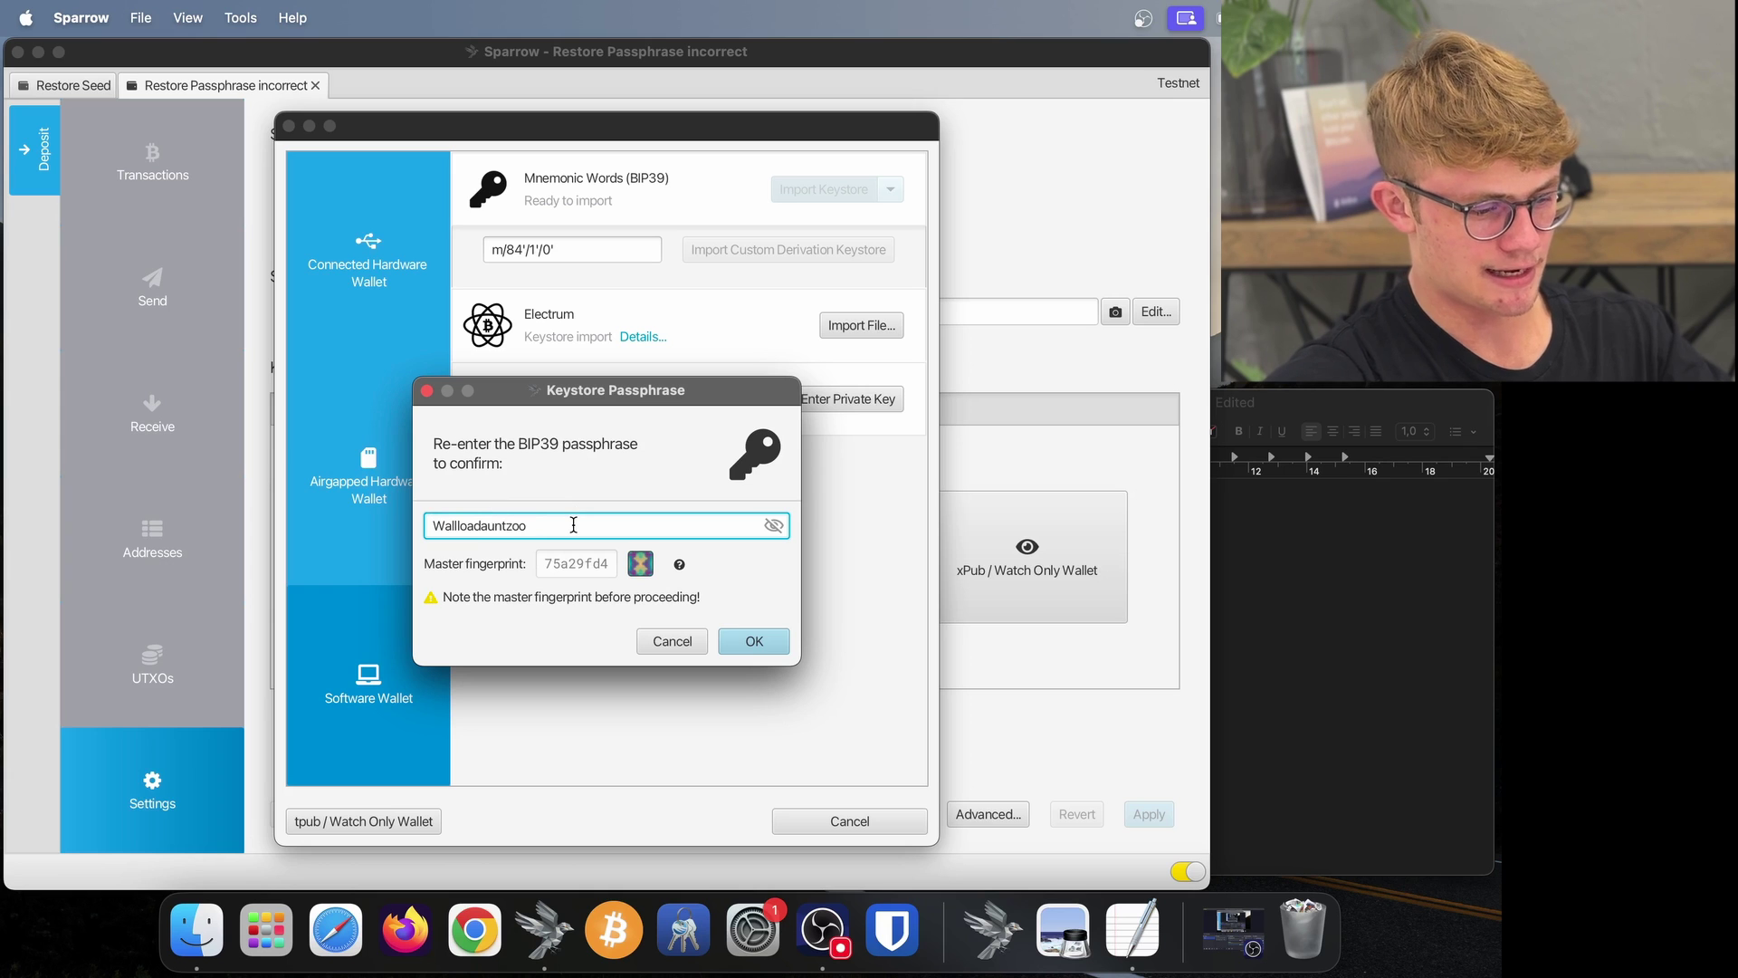
{"action": "left_click", "coordinate": [753, 641]}
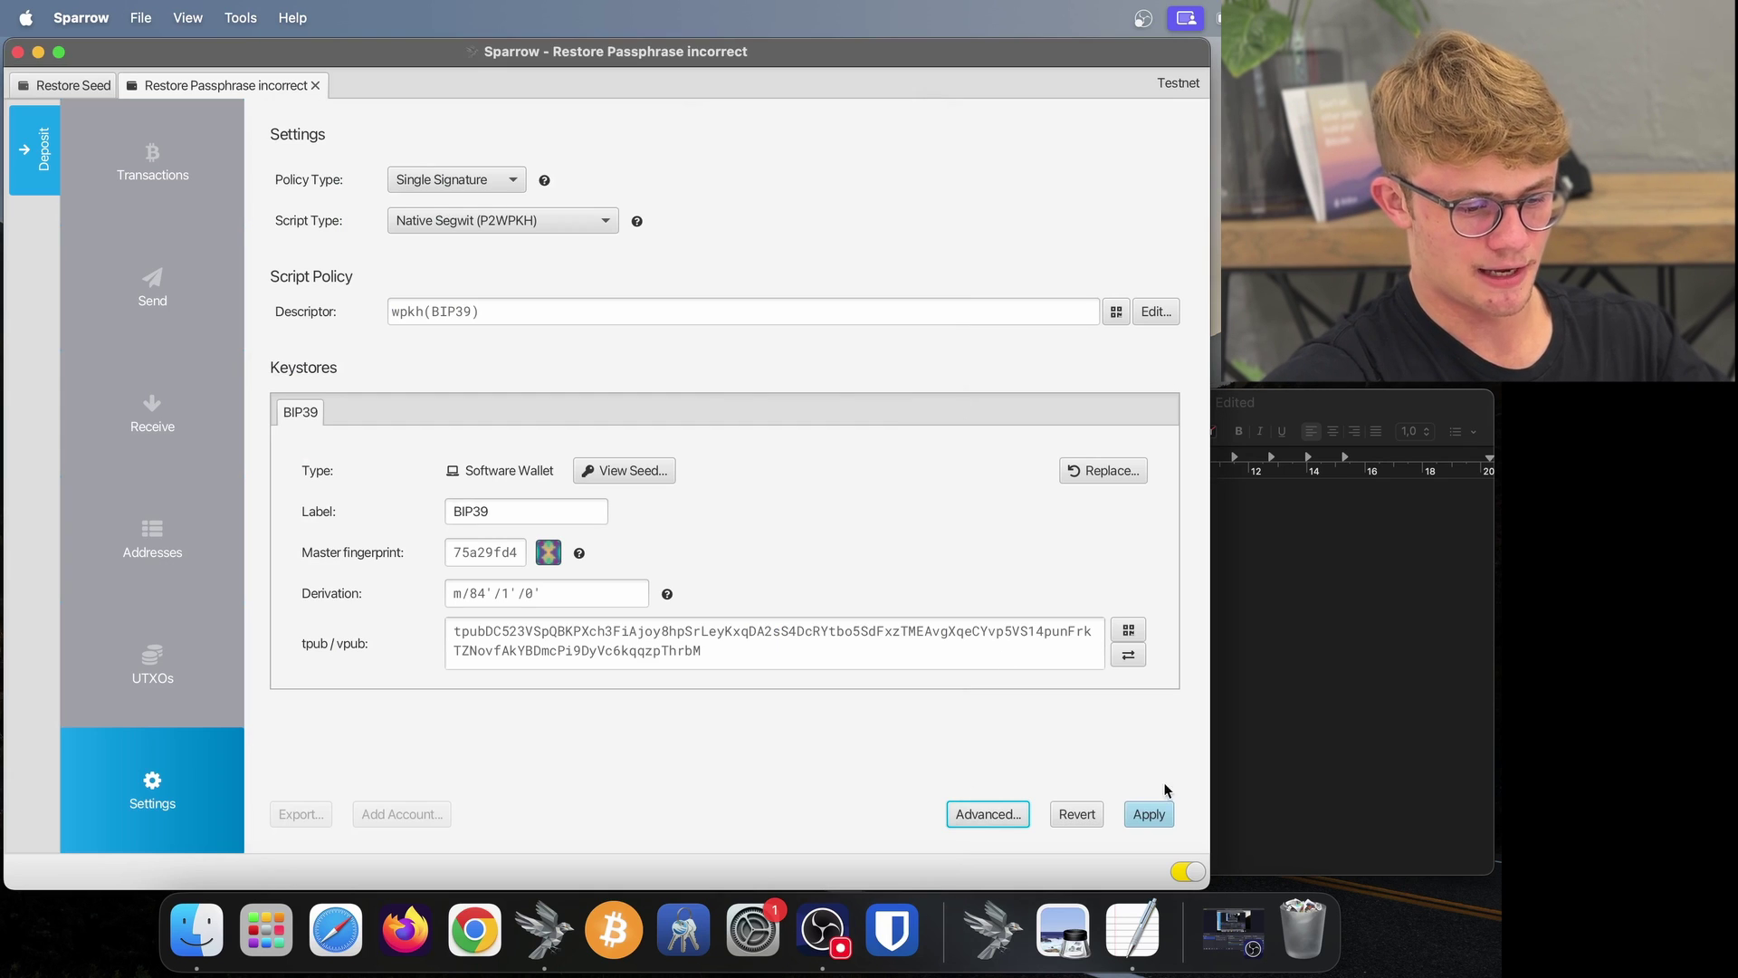
{"action": "left_click", "coordinate": [1149, 815]}
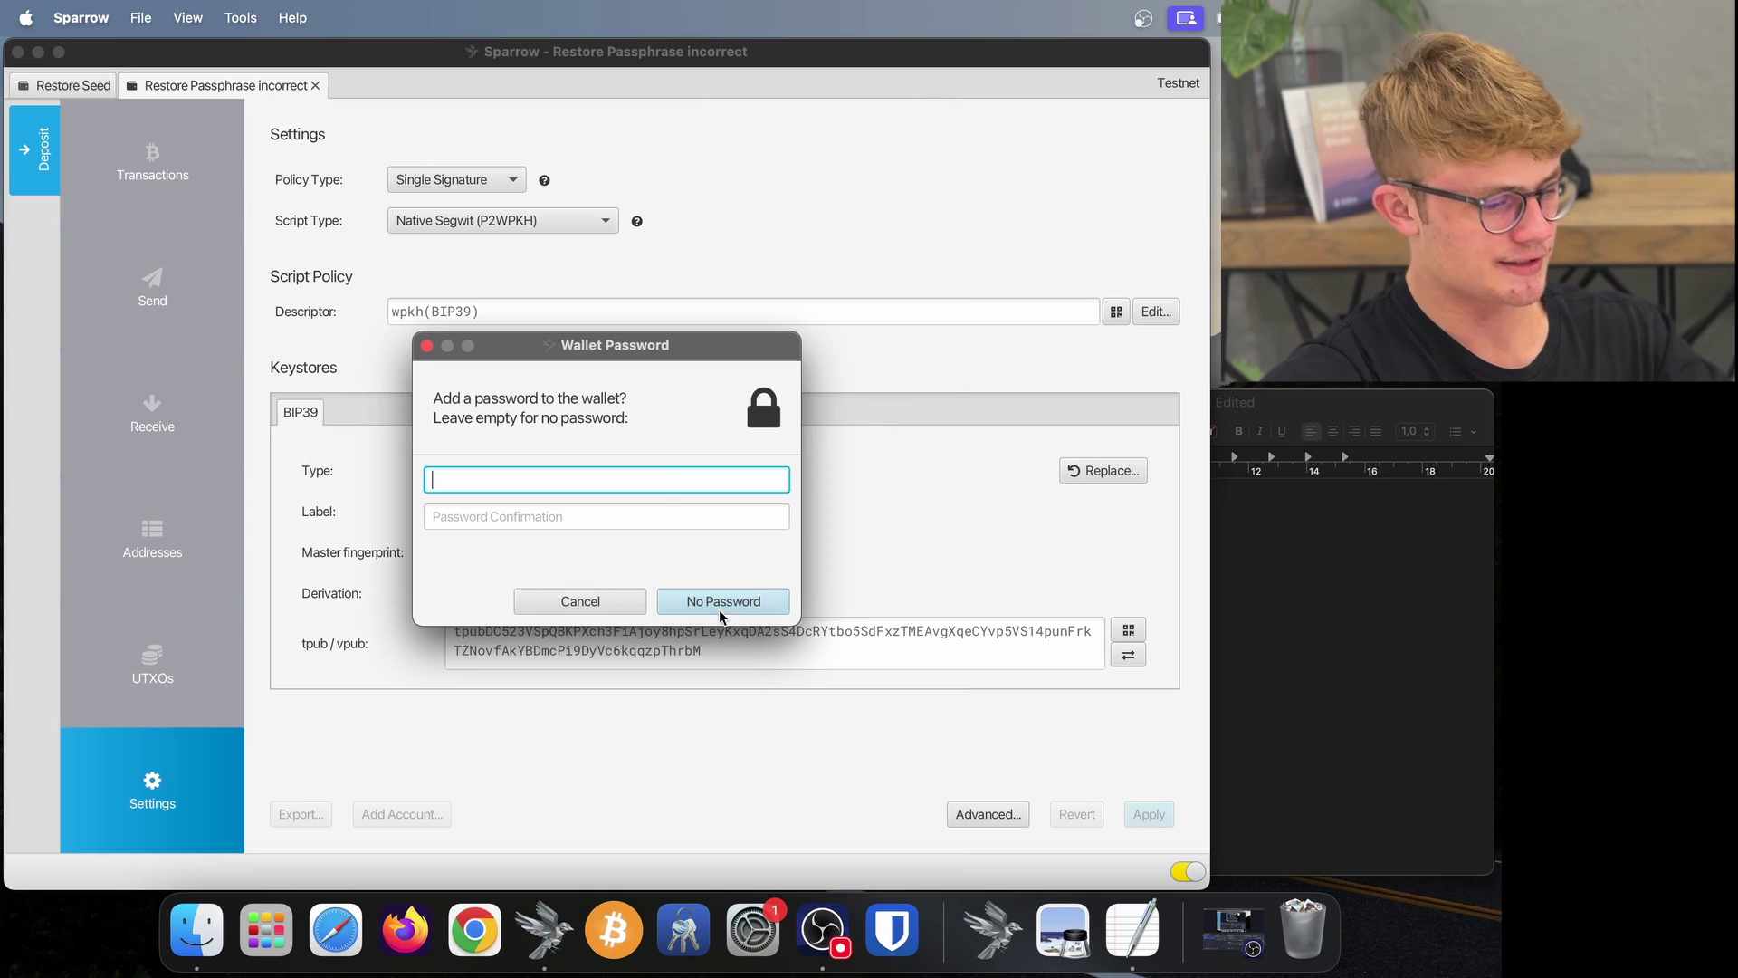
{"action": "left_click", "coordinate": [724, 603]}
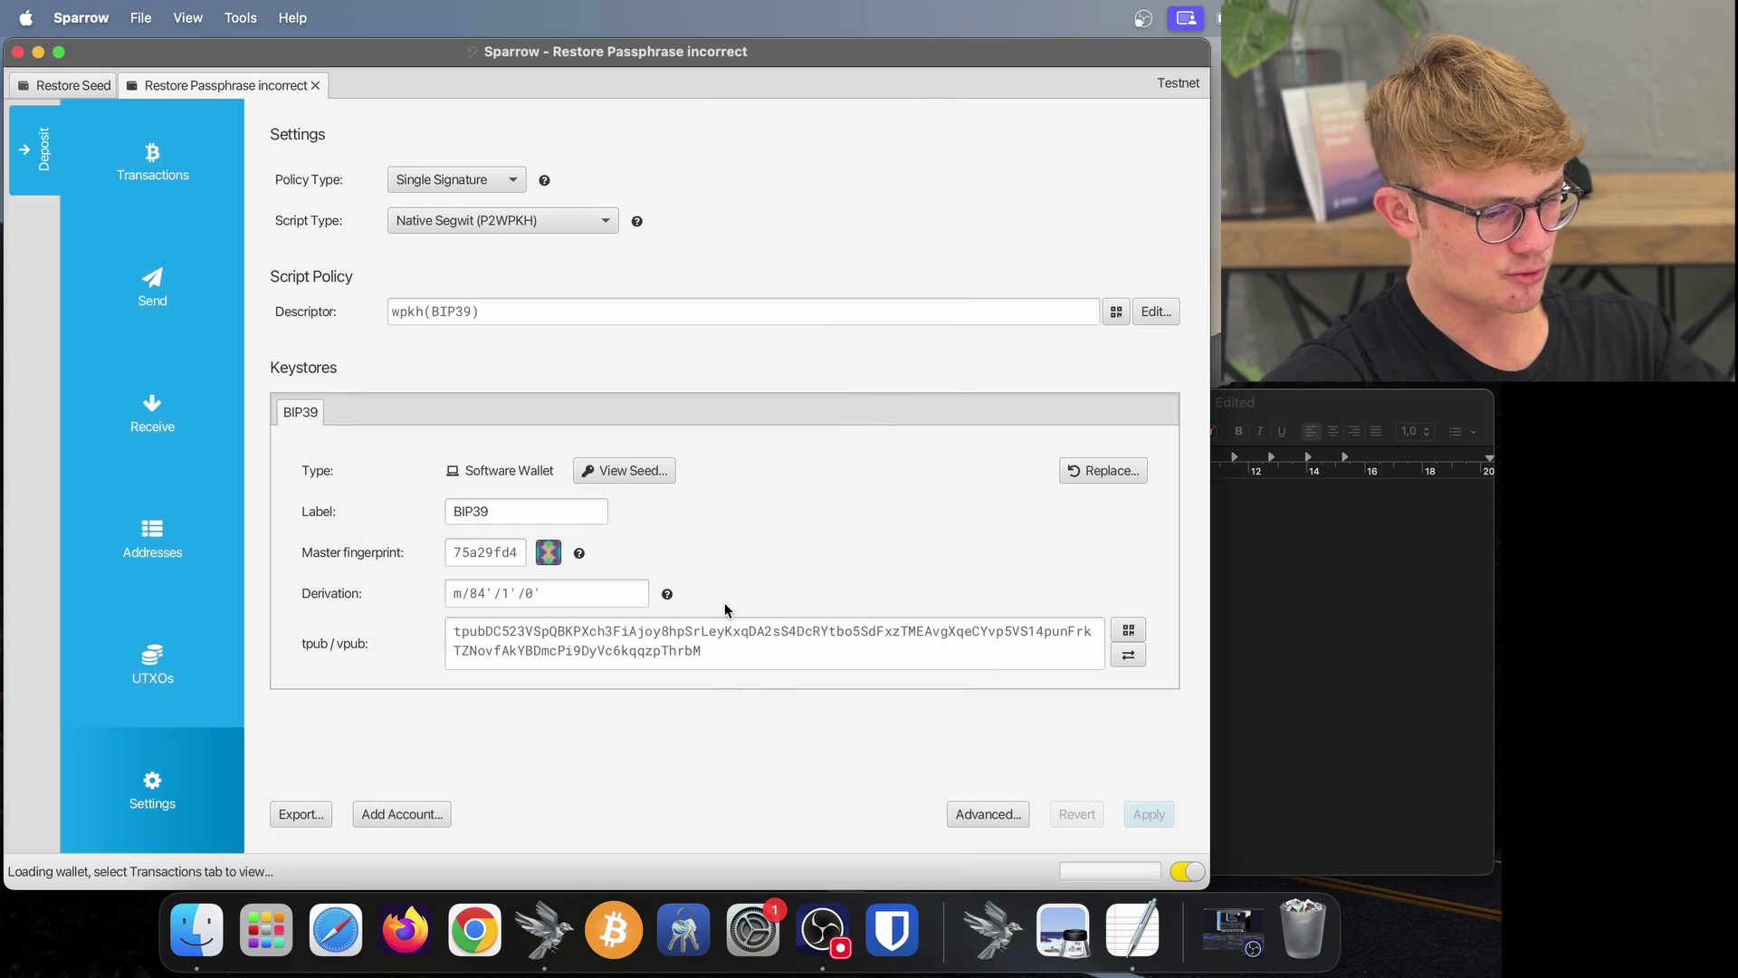
Step: Check the Transactions balance reads 0 sats, then create a new wallet named 'Restore passphrase correct'
{"action": "left_click", "coordinate": [166, 181]}
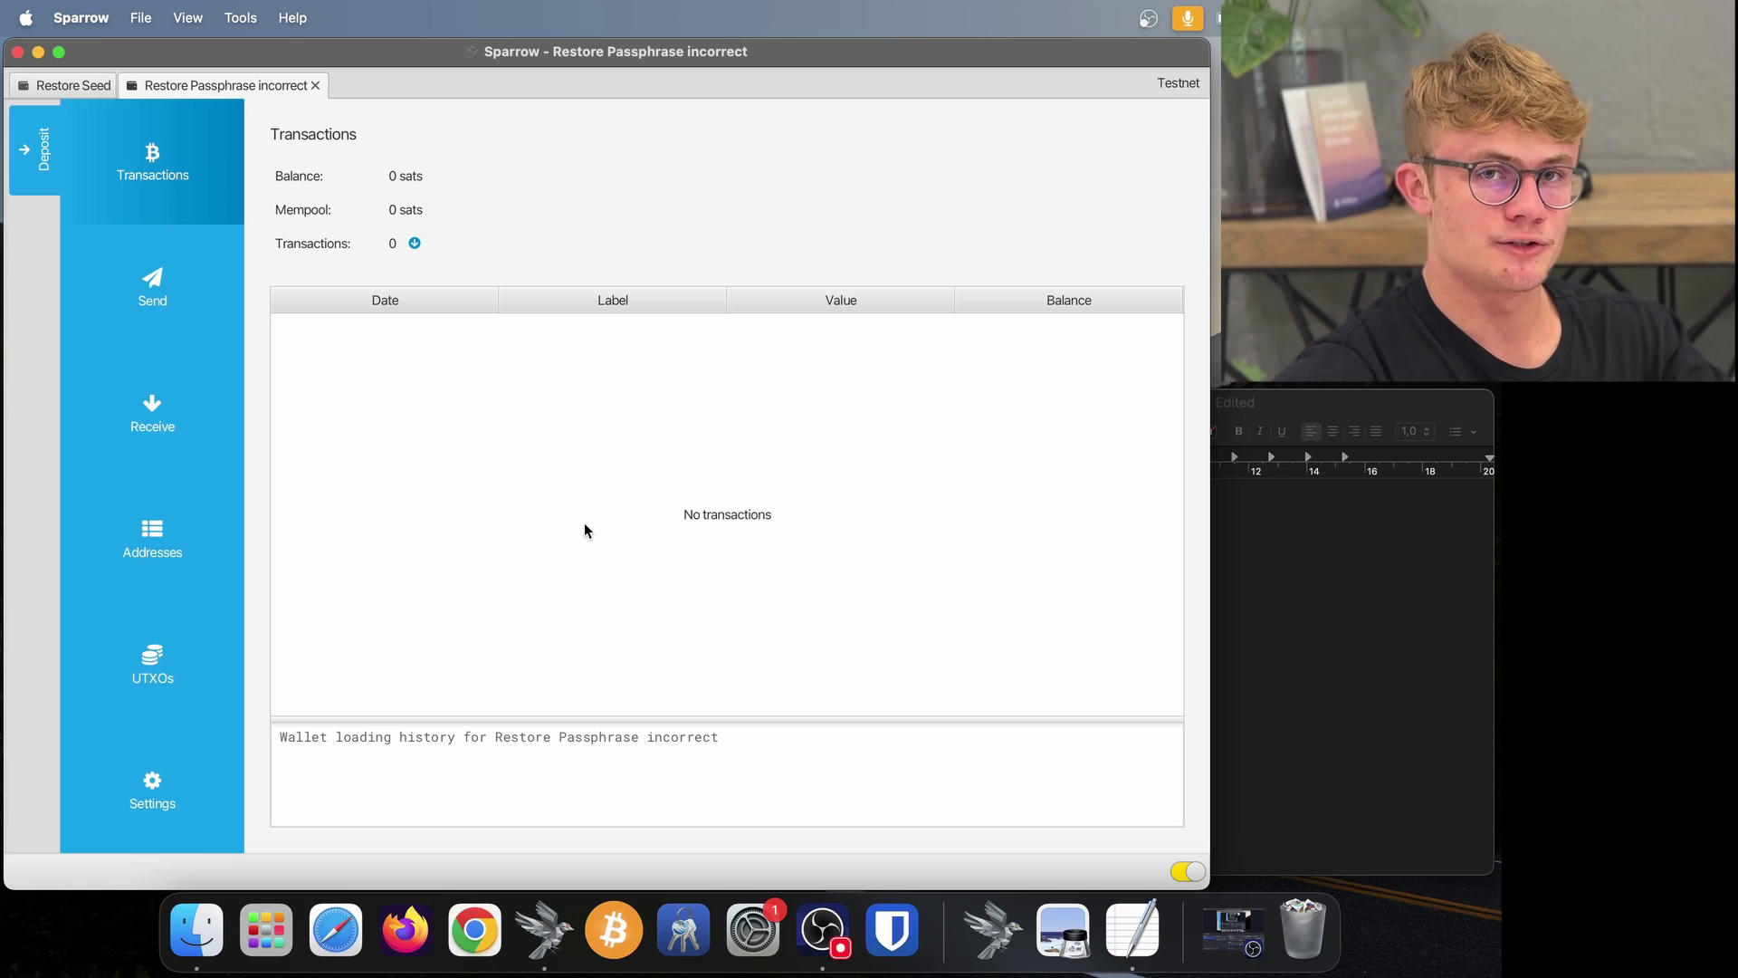
{"action": "left_click", "coordinate": [140, 19]}
{"action": "left_click", "coordinate": [165, 54]}
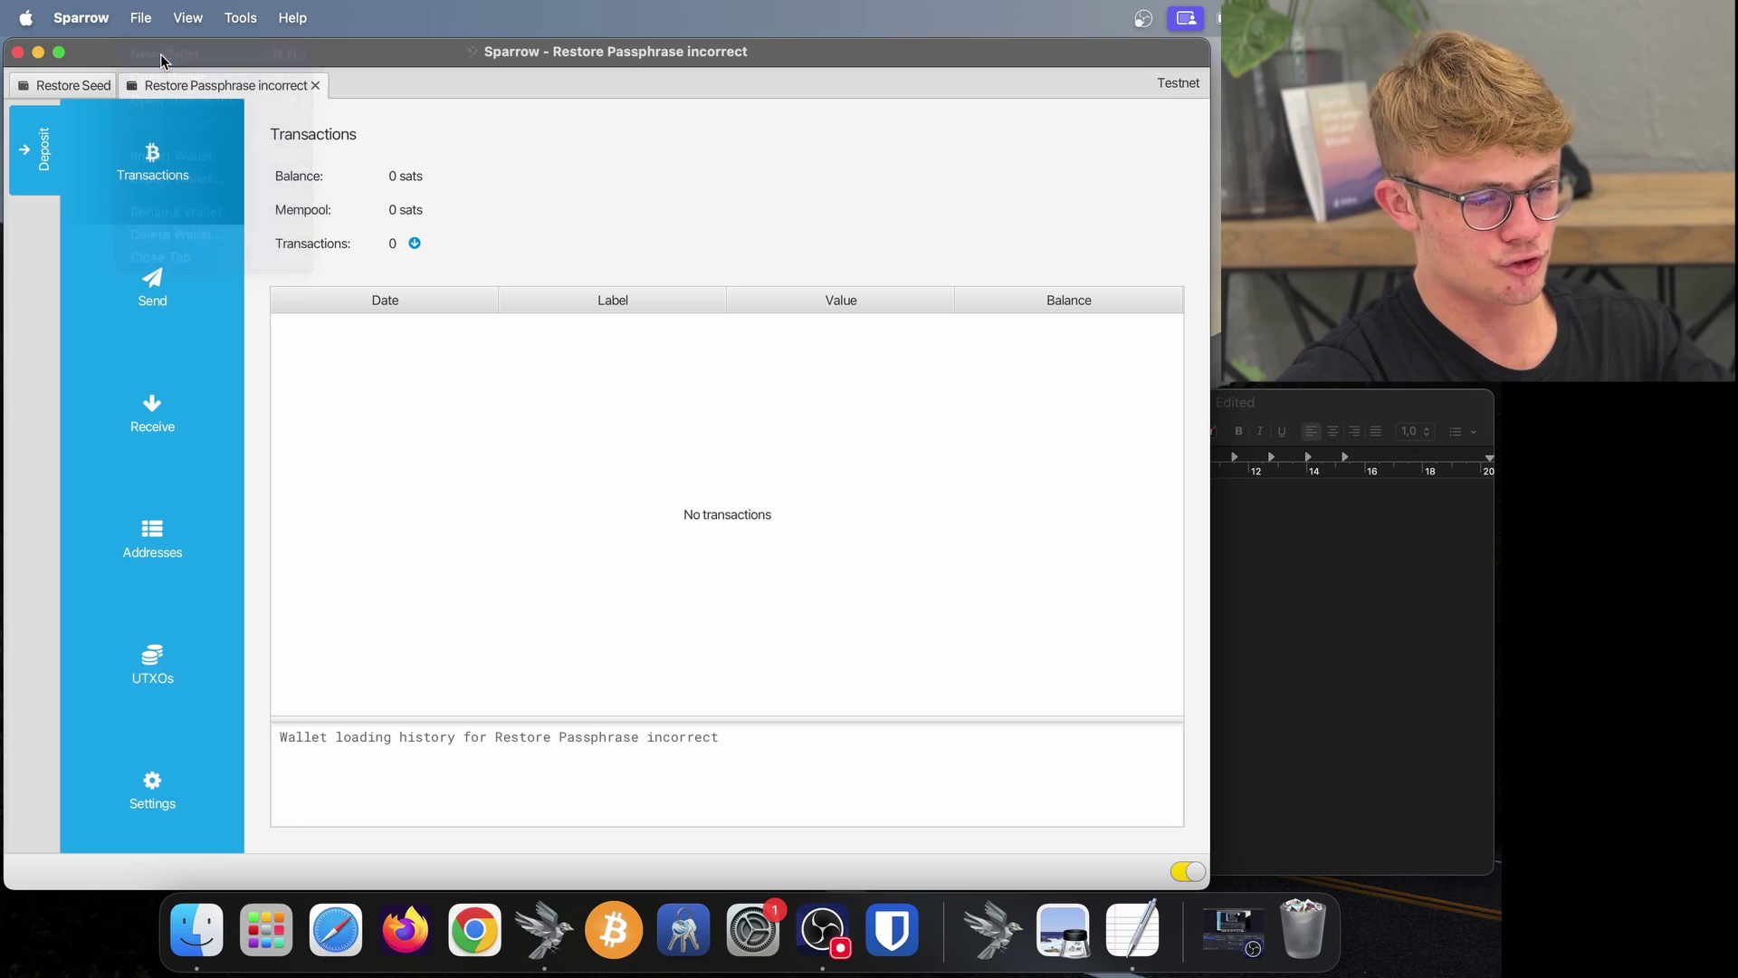
{"action": "type", "text": "Restore pas"}
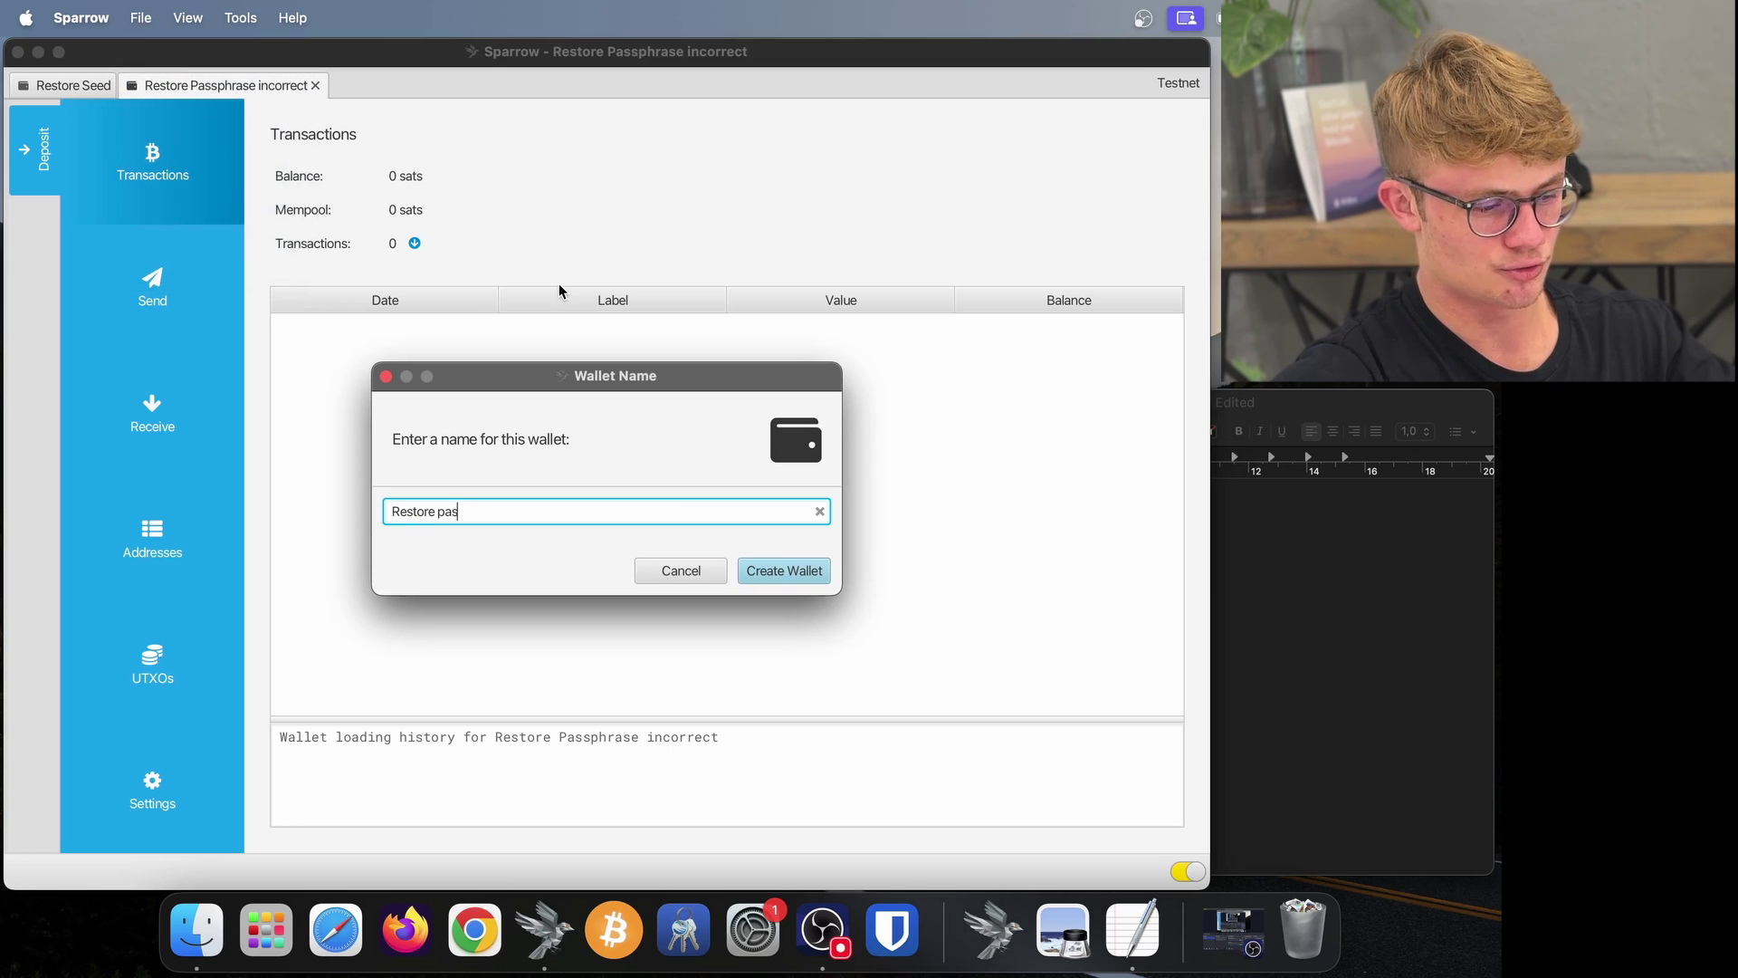
{"action": "type", "text": "sphrase"}
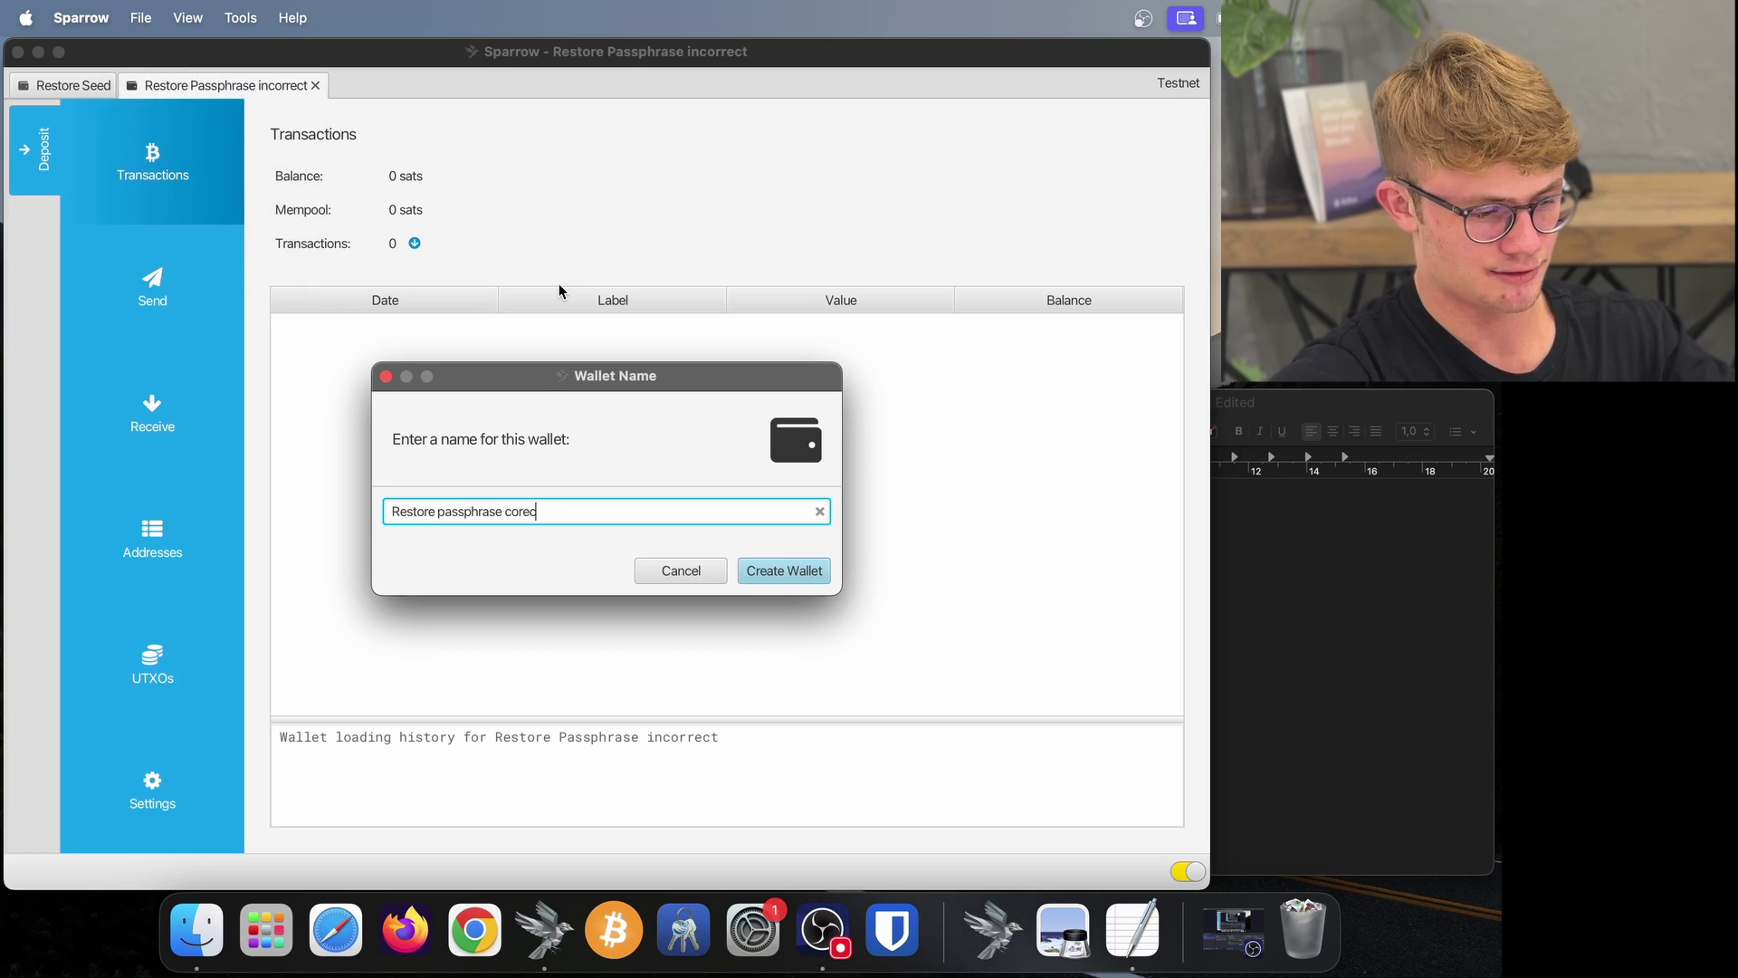
{"action": "type", "text": " correct"}
{"action": "left_click", "coordinate": [787, 570]}
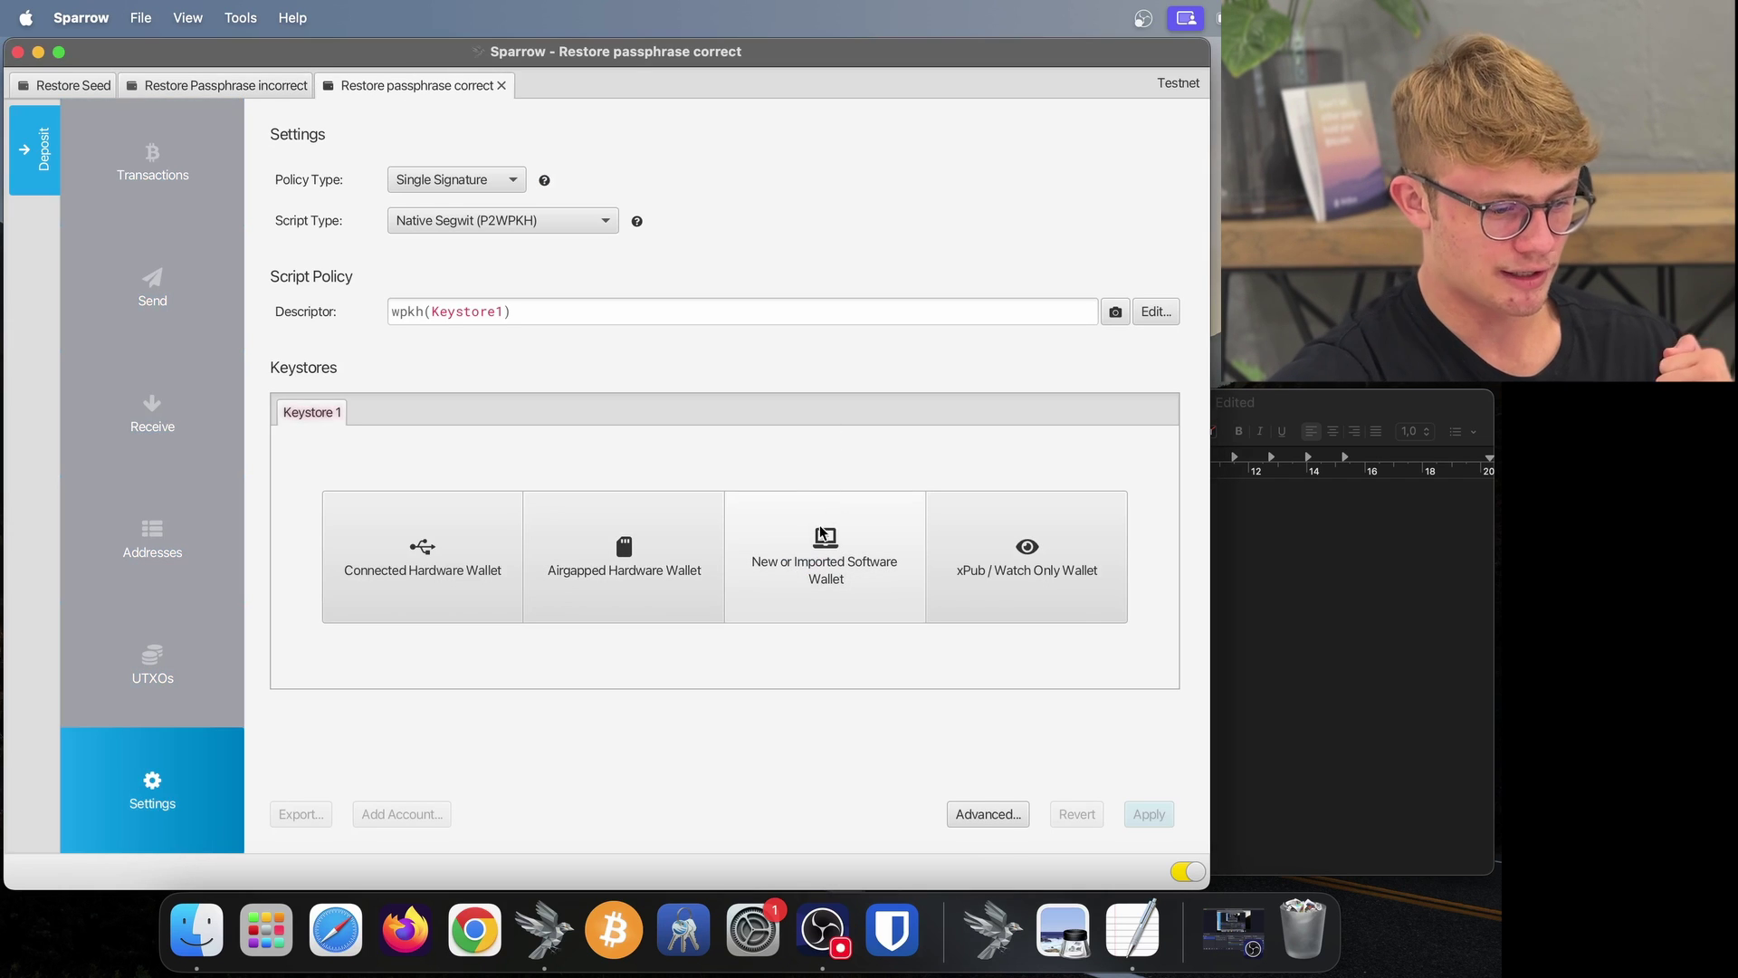
Step: Import a software keystore, paste the 12 seed words, and enable and type the BIP39 passphrase
{"action": "left_click", "coordinate": [826, 554]}
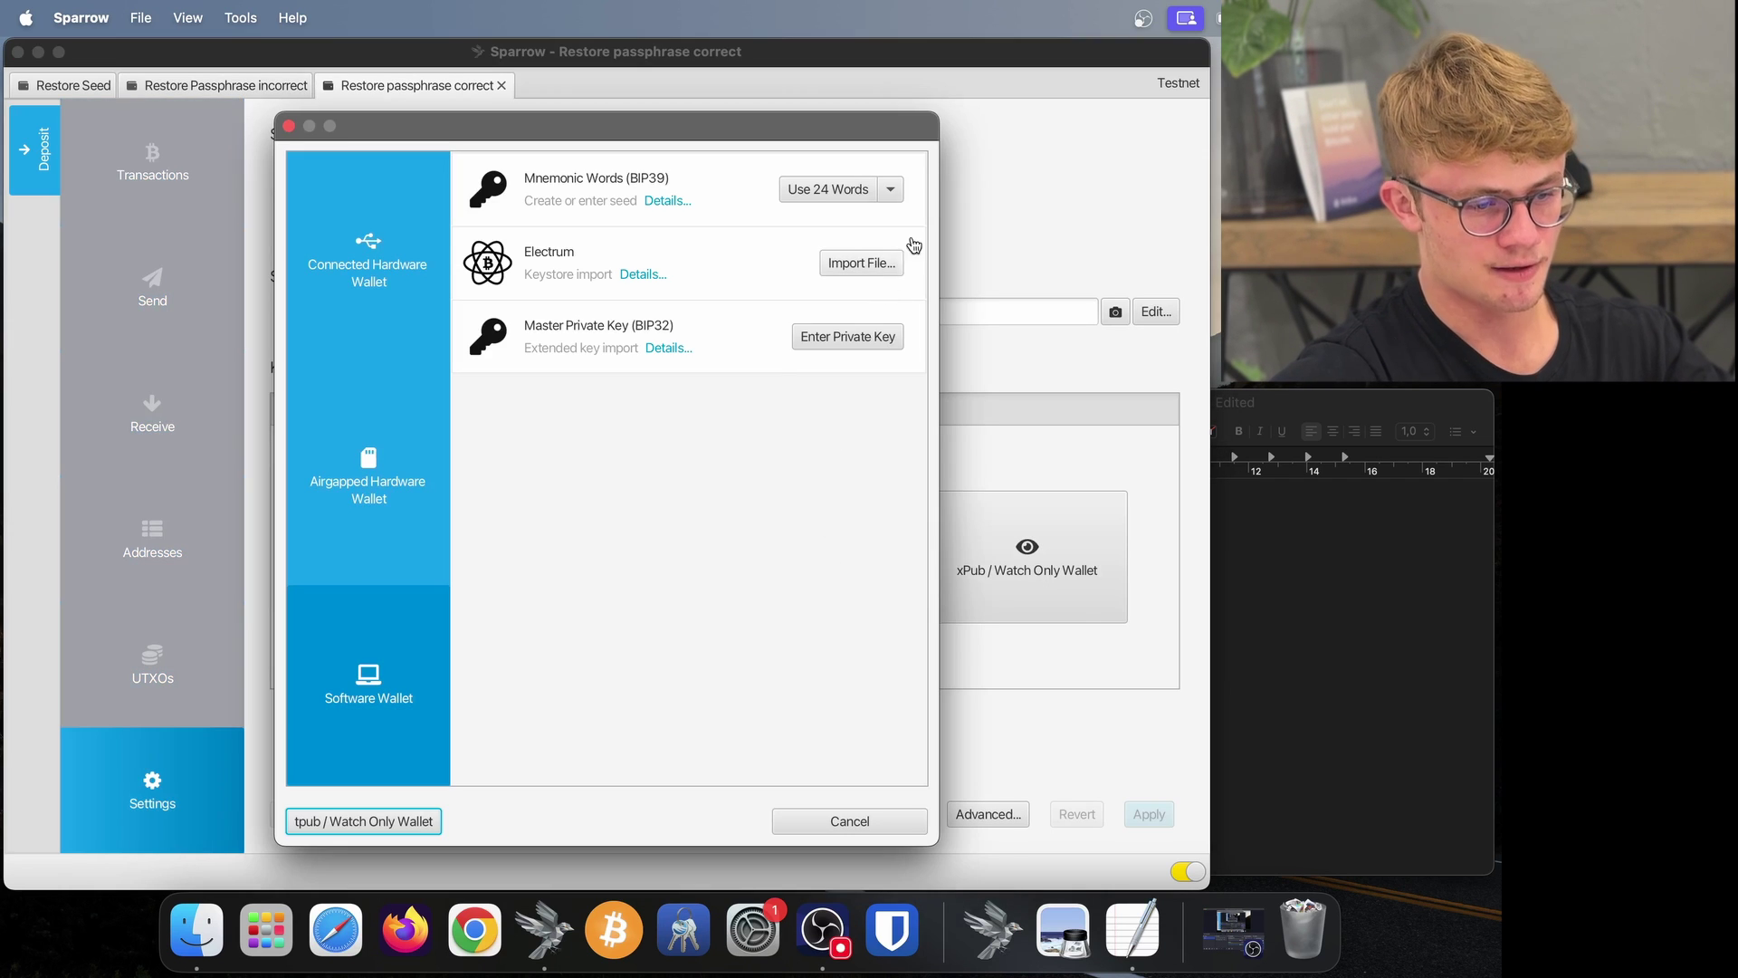
{"action": "left_click", "coordinate": [892, 190]}
{"action": "left_click", "coordinate": [849, 327]}
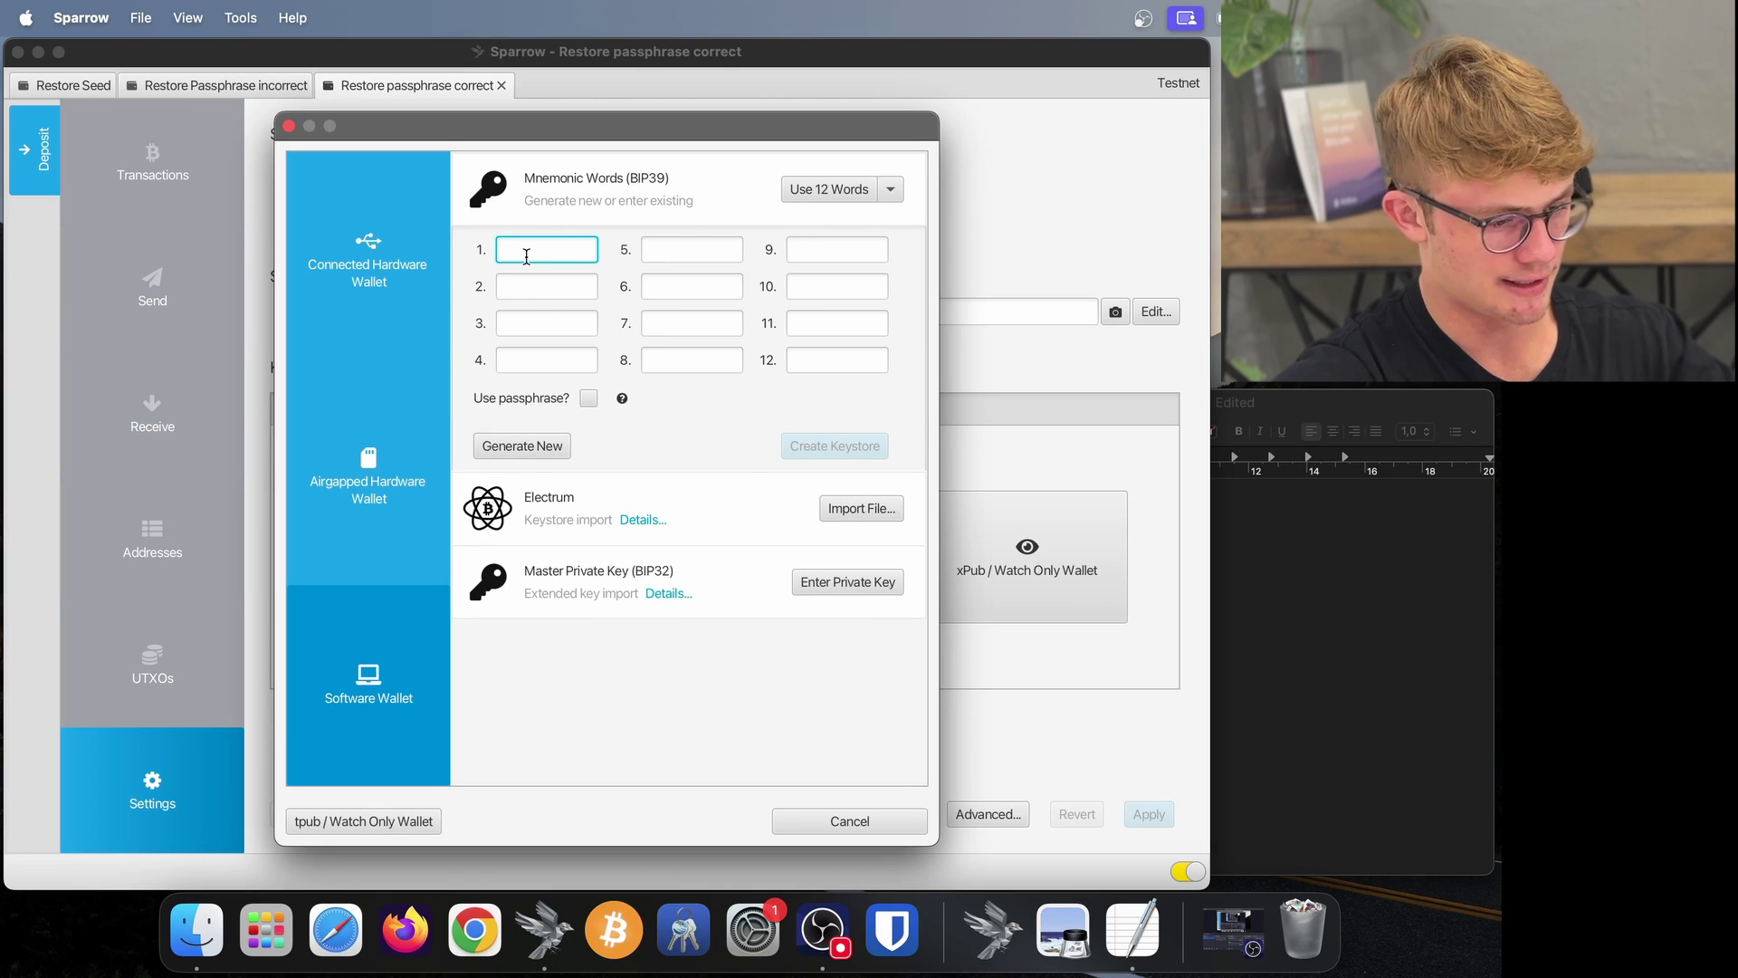
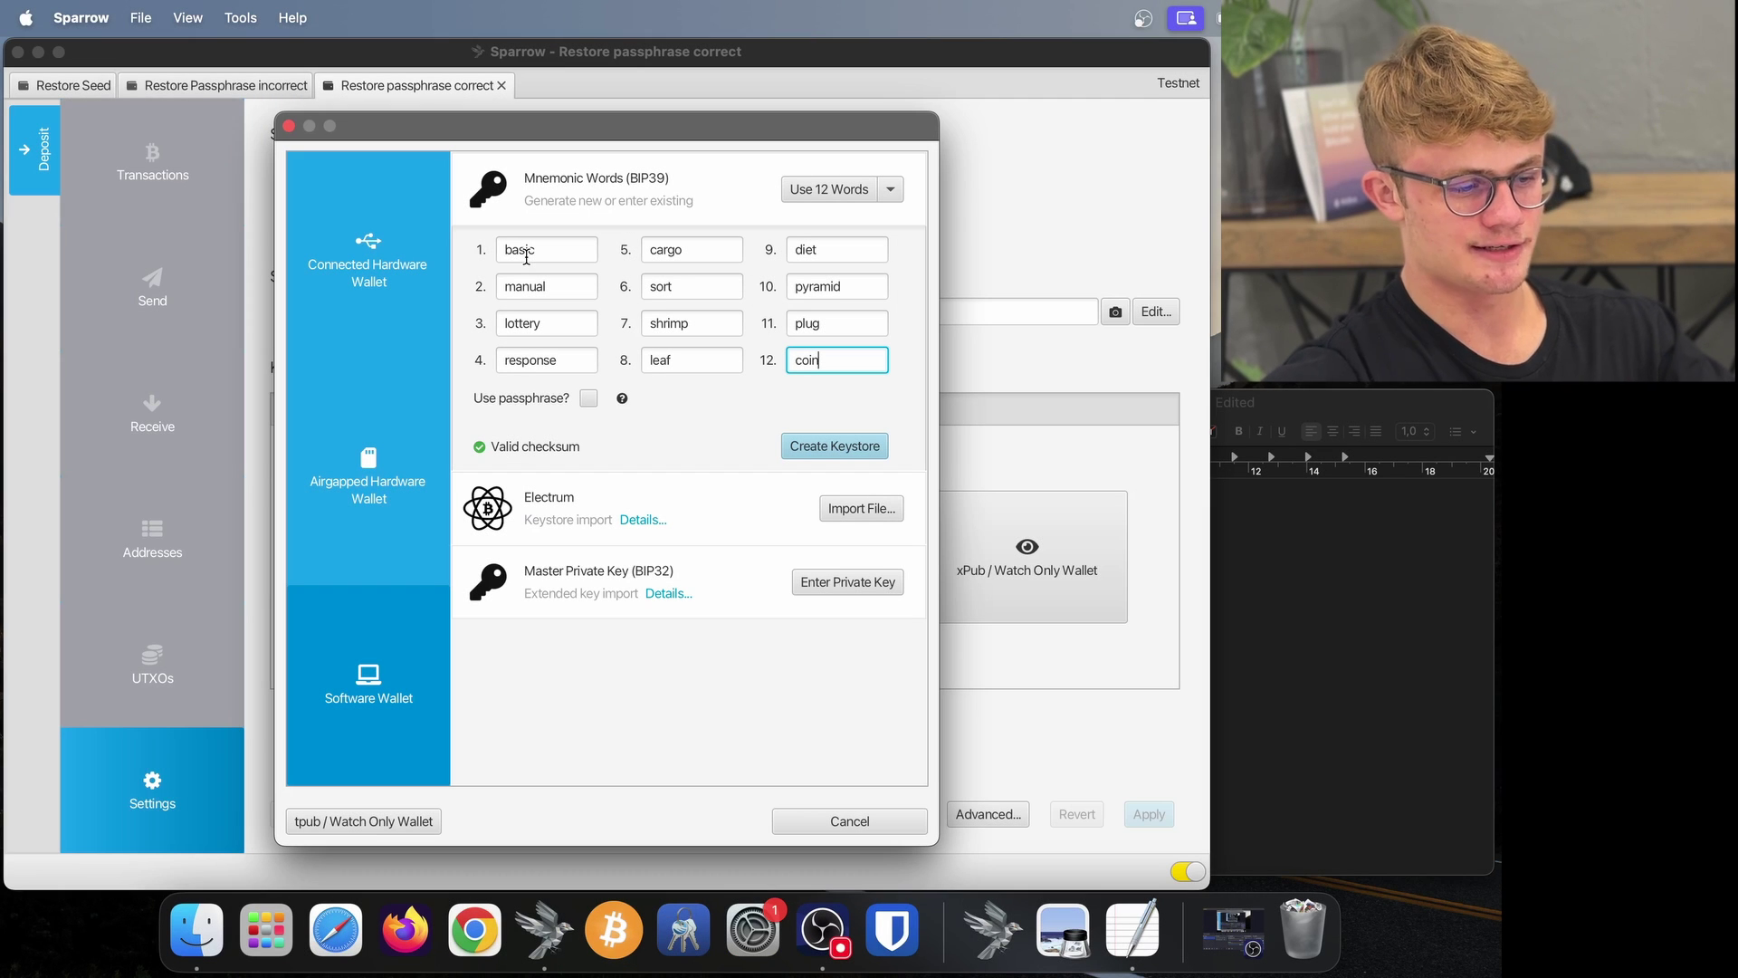
{"action": "left_click", "coordinate": [588, 399]}
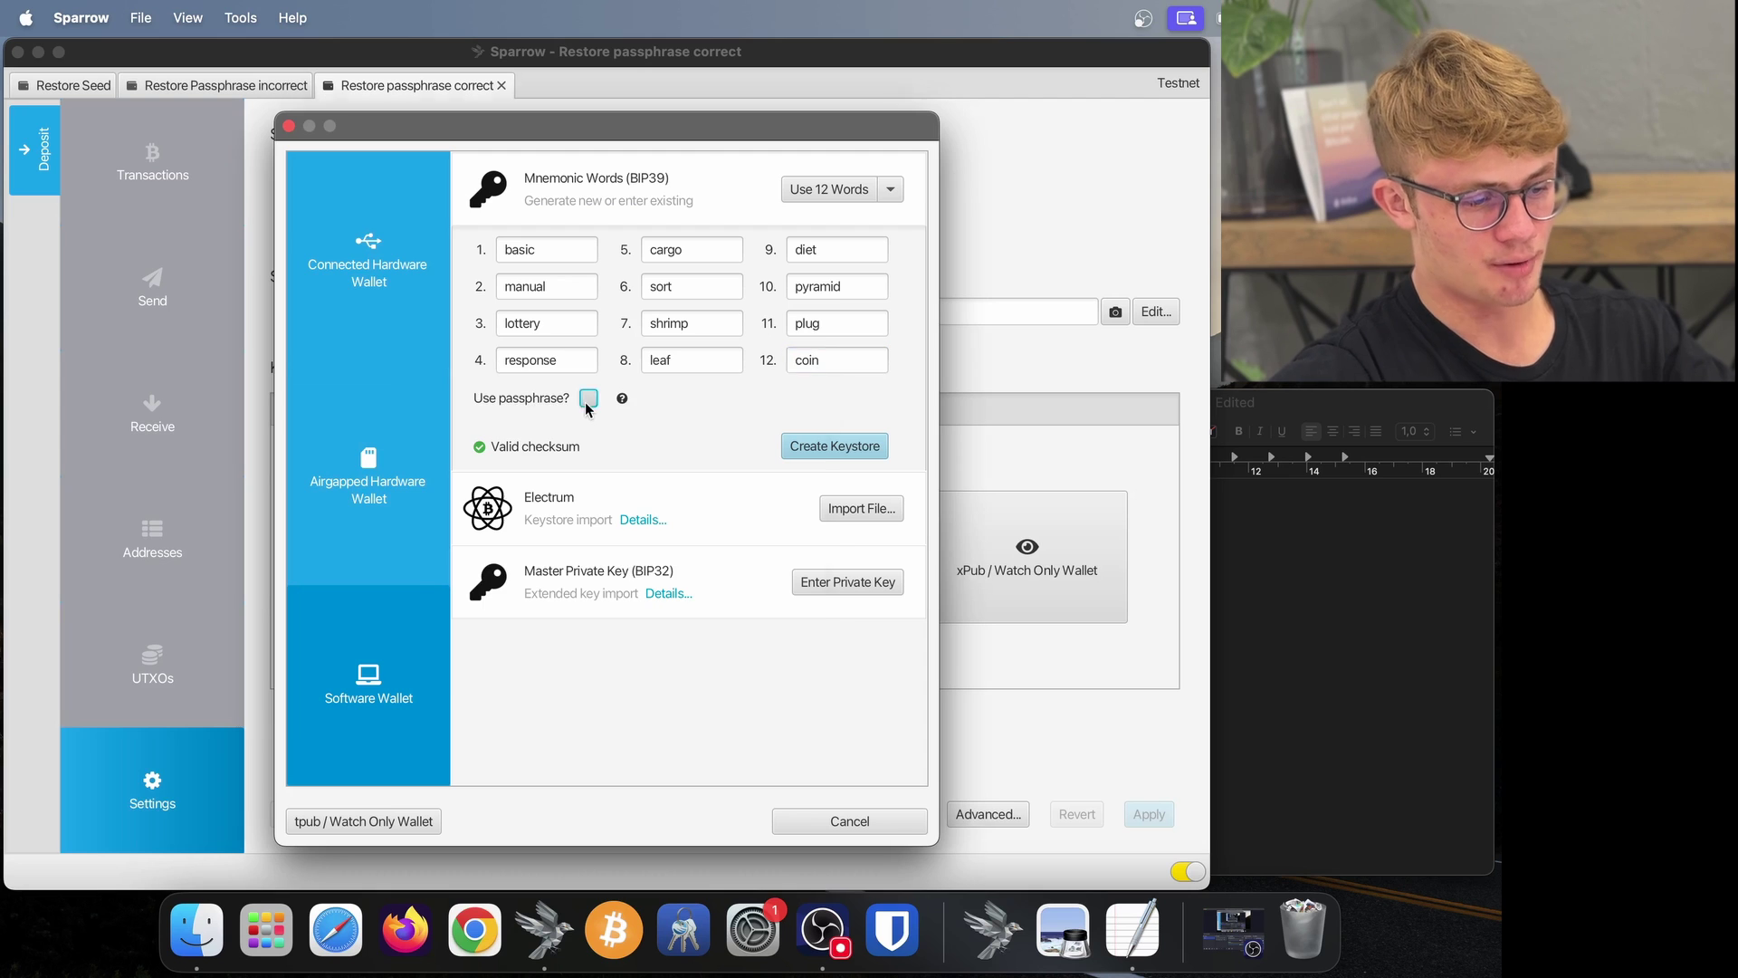
{"action": "left_click", "coordinate": [744, 617]}
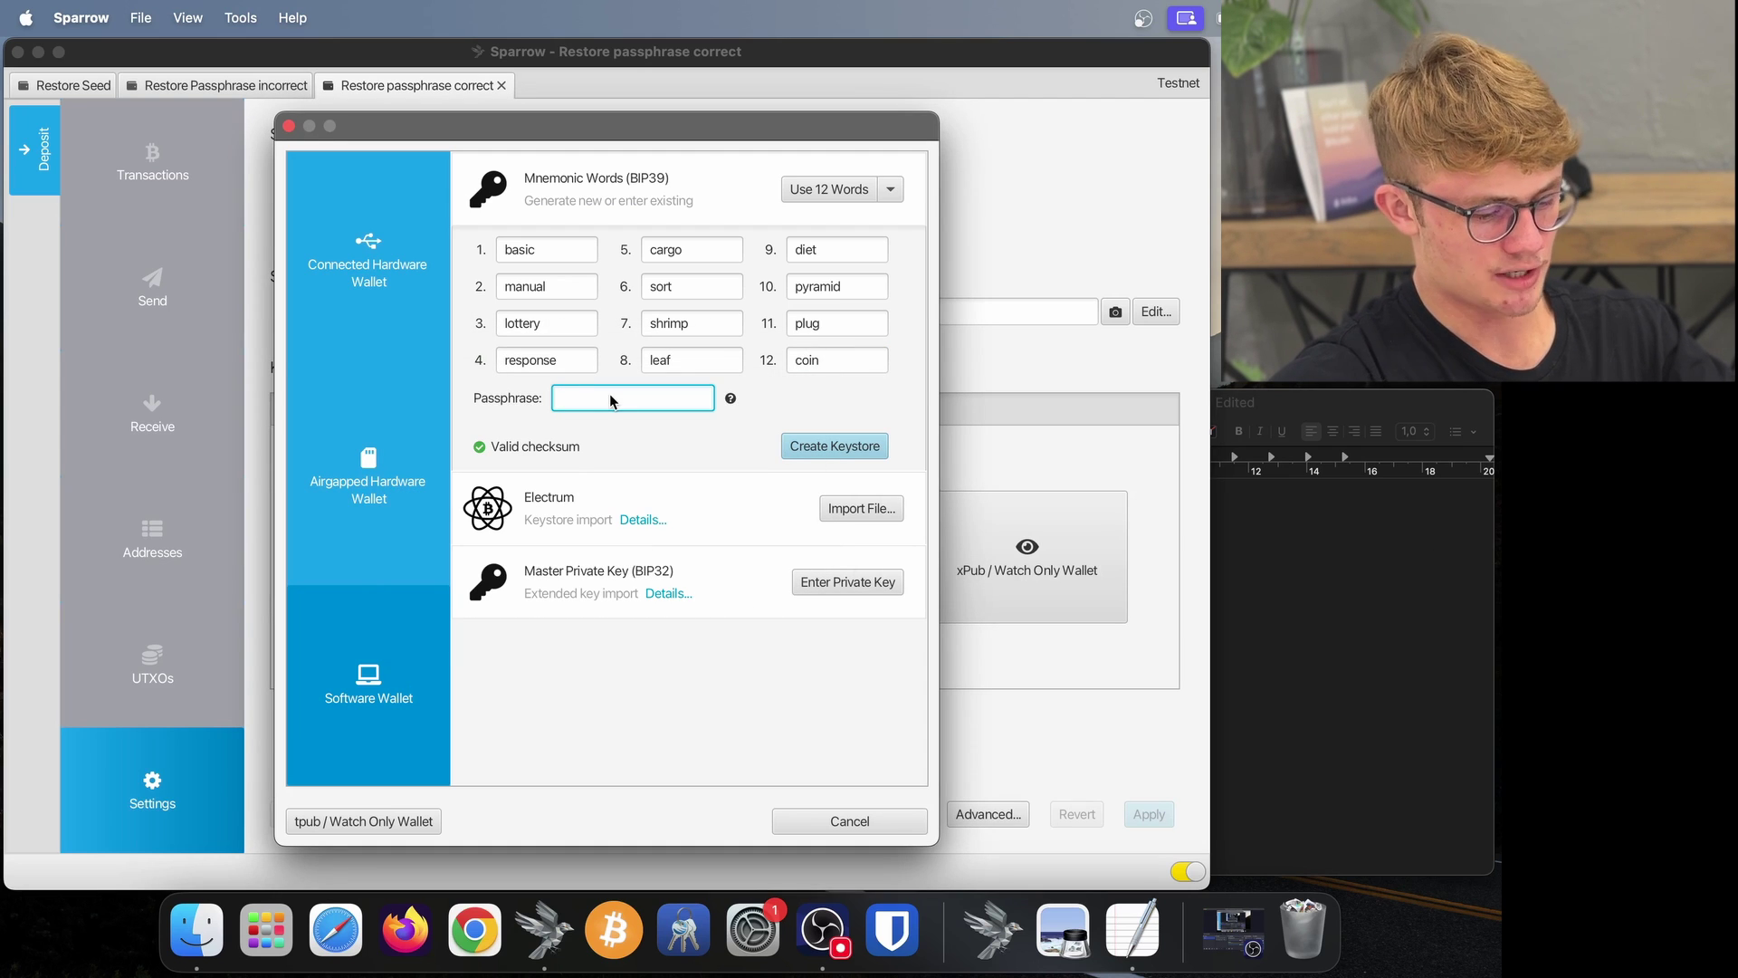
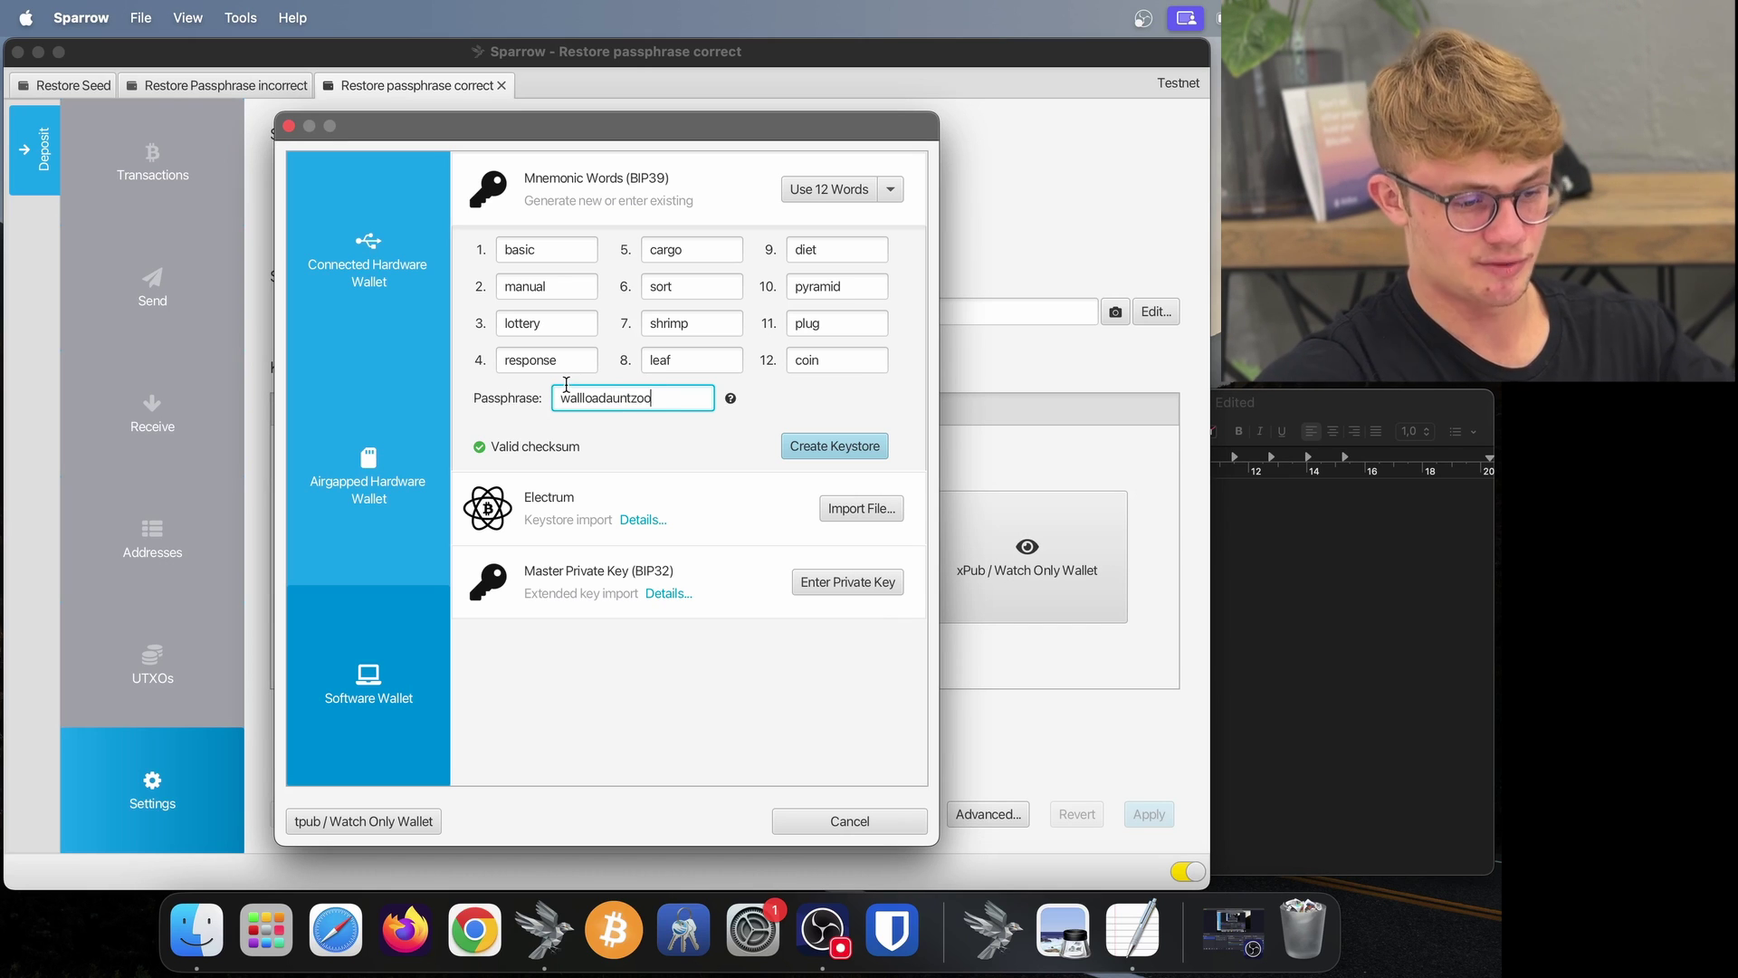
Step: Create and import the keystore, re-enter and reveal the passphrase, then apply the settings (fingerprint 5b4129a9)
{"action": "left_click", "coordinate": [817, 449]}
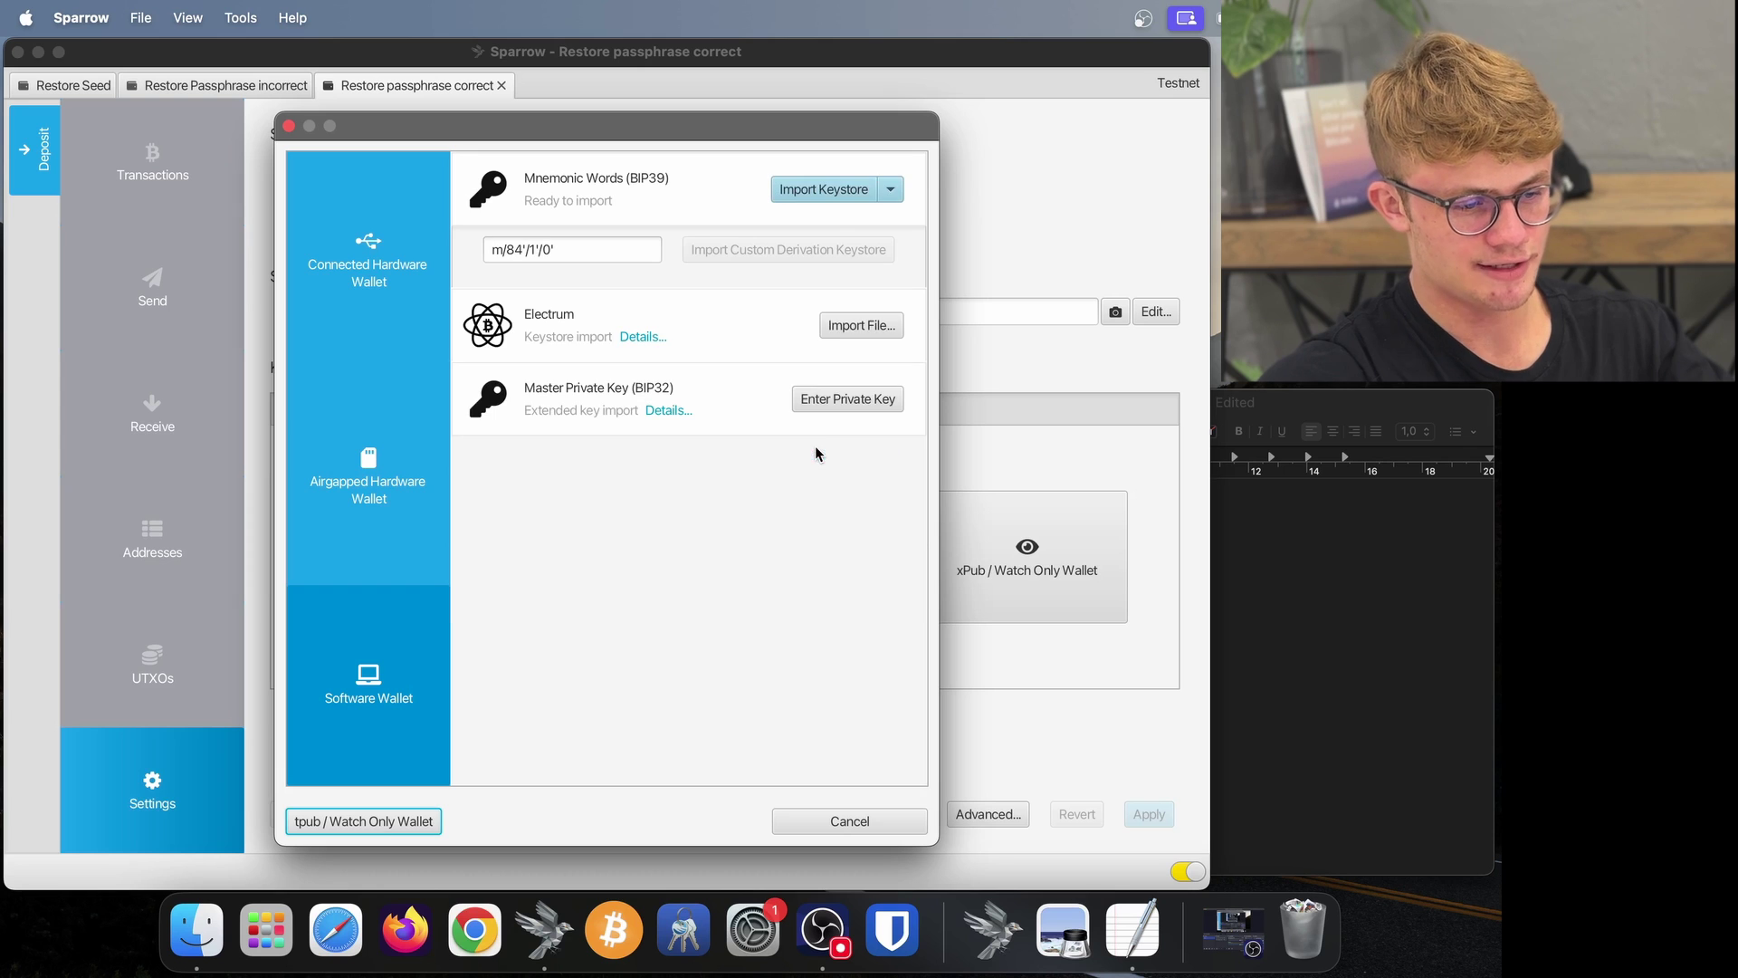
{"action": "left_click", "coordinate": [823, 186]}
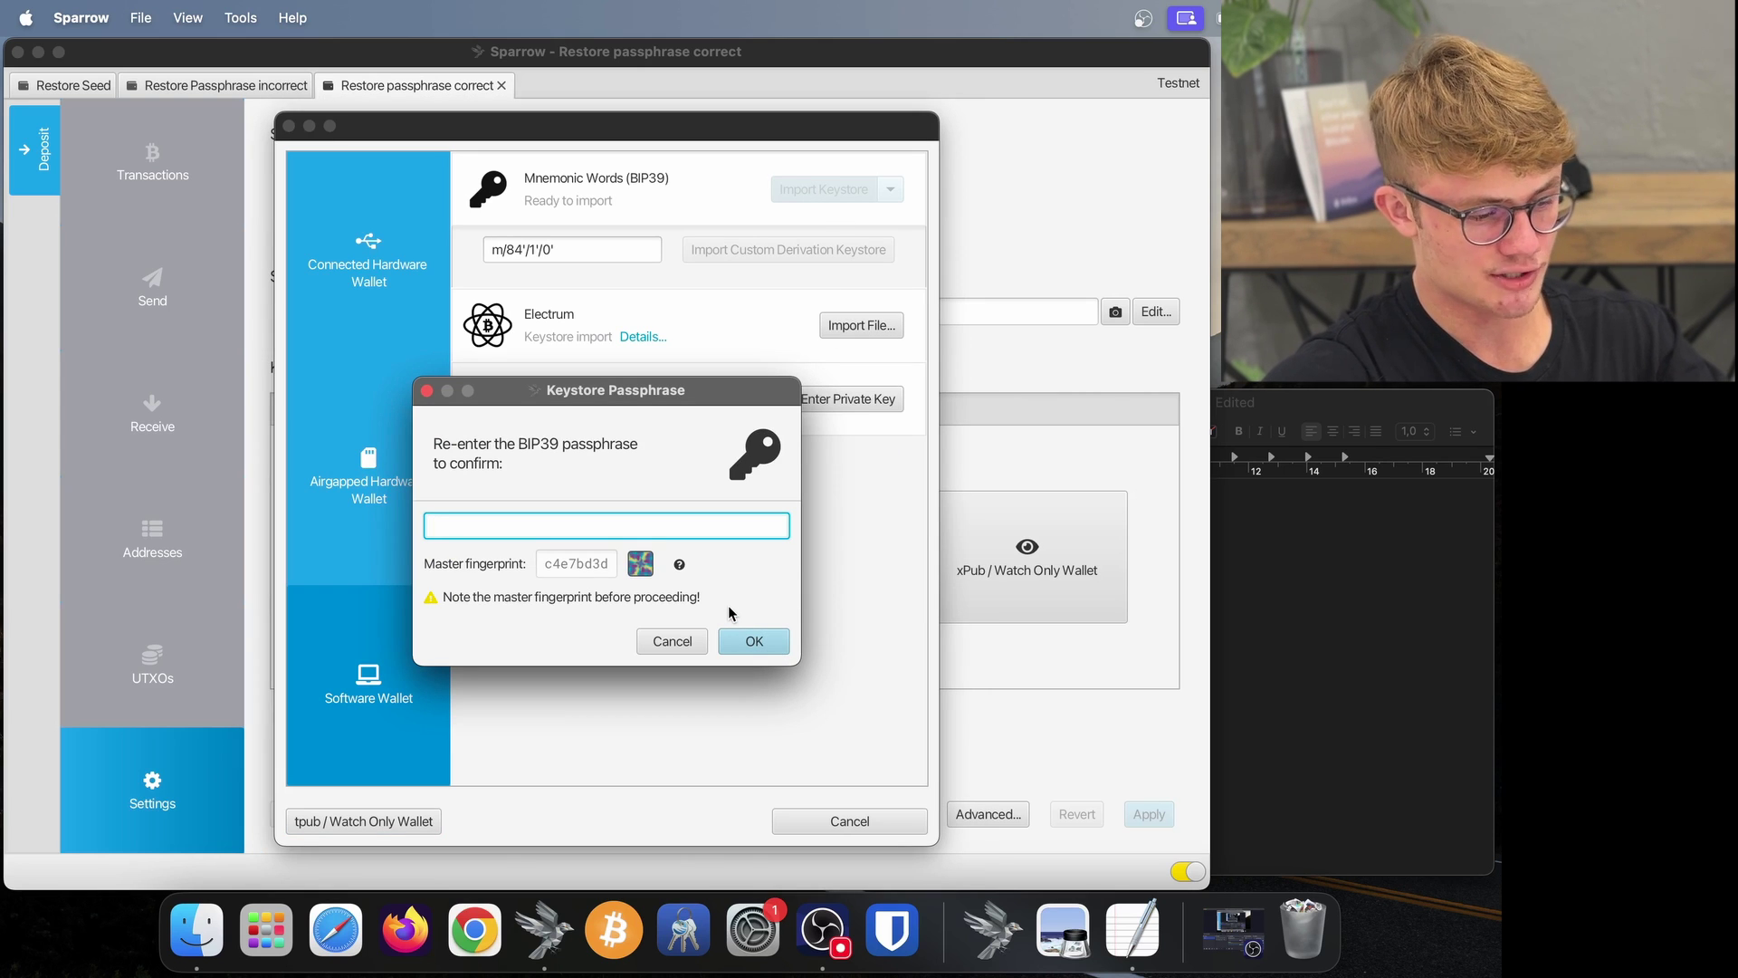
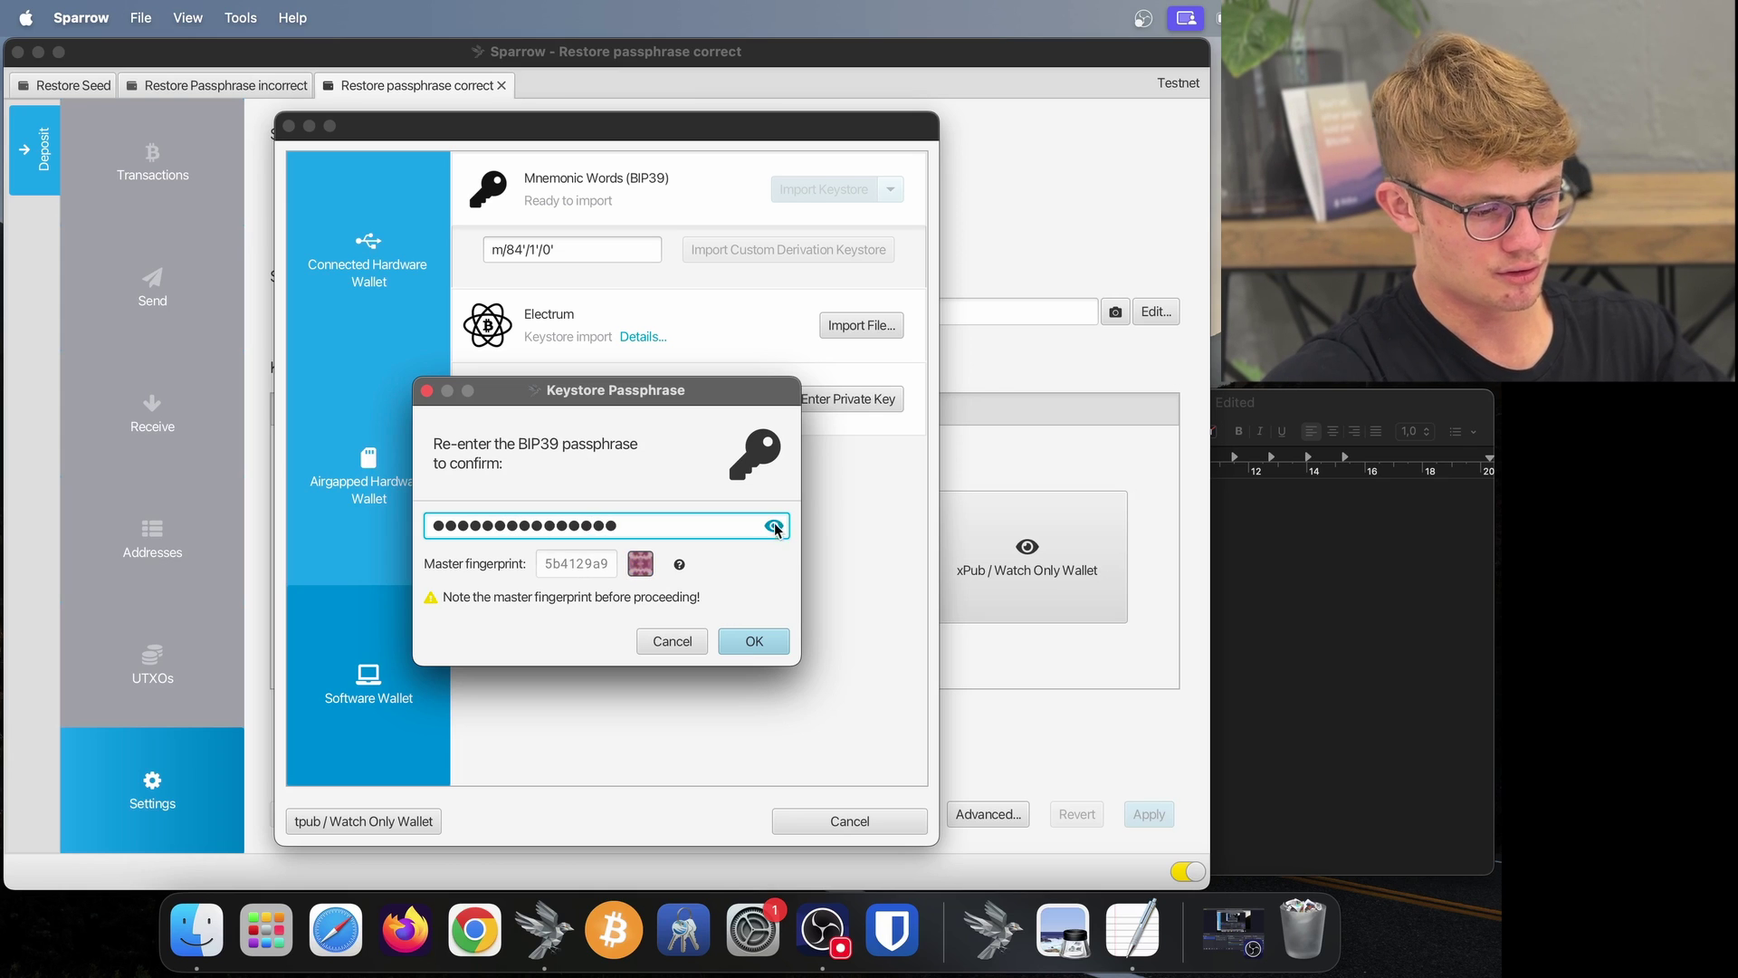
{"action": "left_click", "coordinate": [774, 526]}
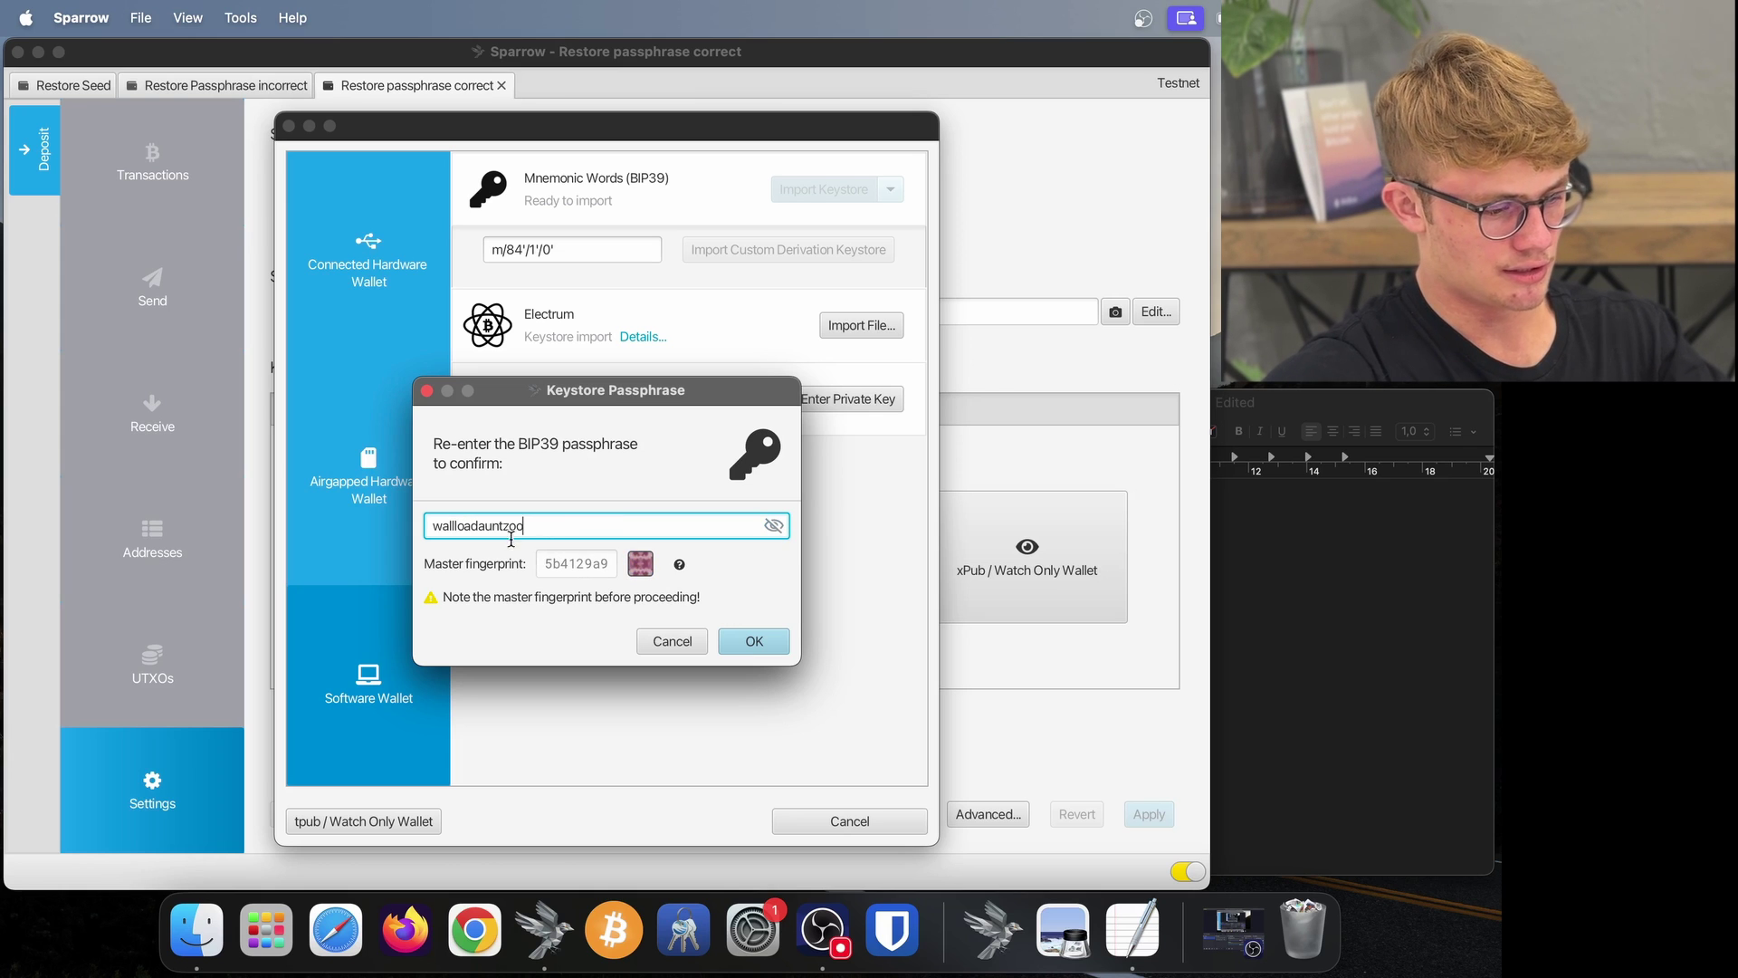
{"action": "left_click", "coordinate": [754, 641]}
{"action": "left_click", "coordinate": [1149, 814]}
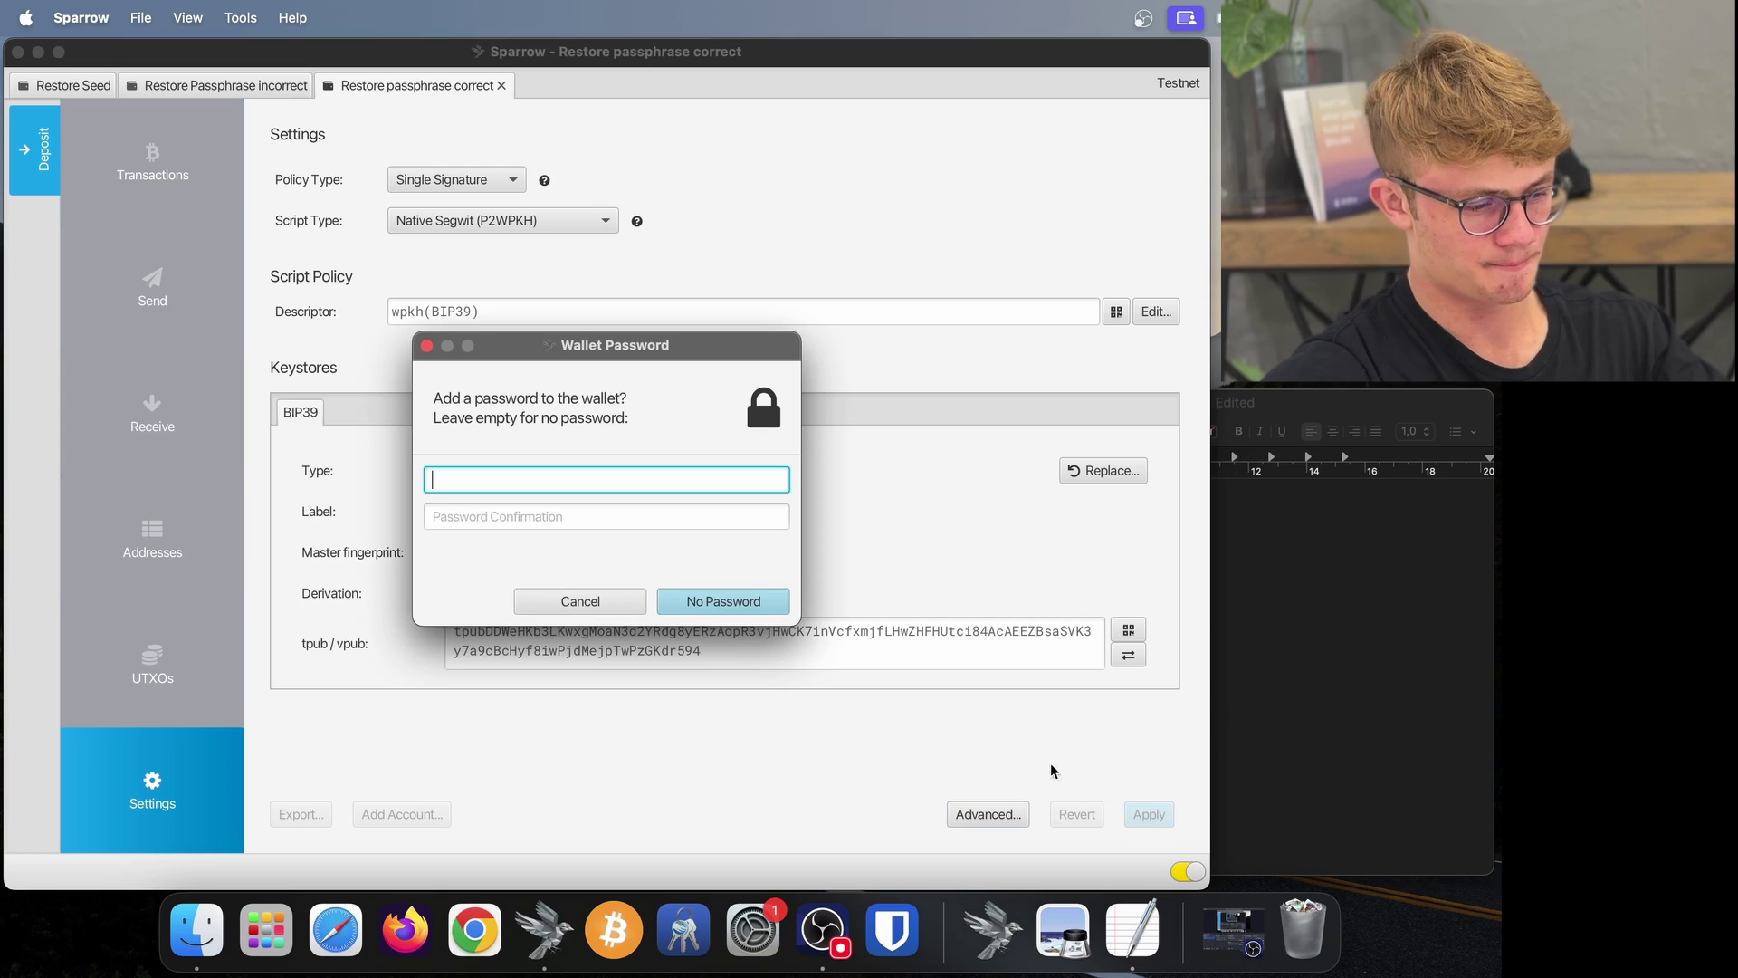
Step: Save with no password, verify Transactions shows 59,890 sats, then close the 'Restore passphrase correct' tab
{"action": "left_click", "coordinate": [756, 602]}
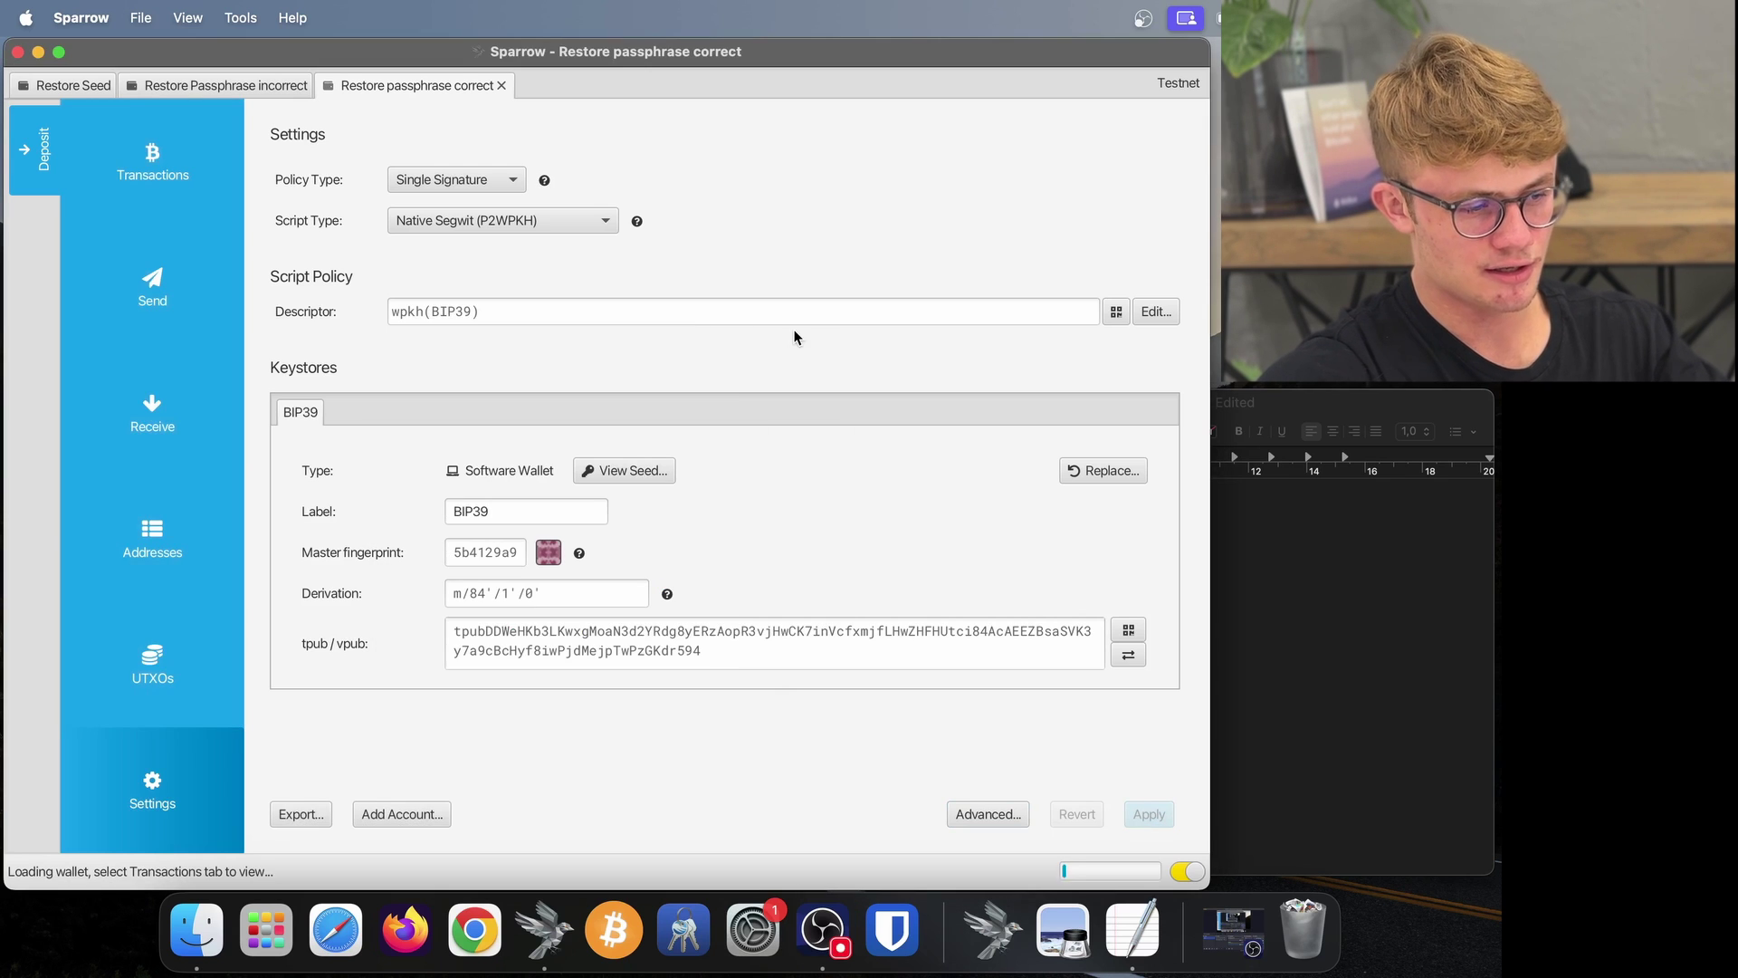
{"action": "left_click", "coordinate": [177, 165]}
{"action": "left_click_drag", "start_coordinate": [387, 177], "coordinate": [480, 186]}
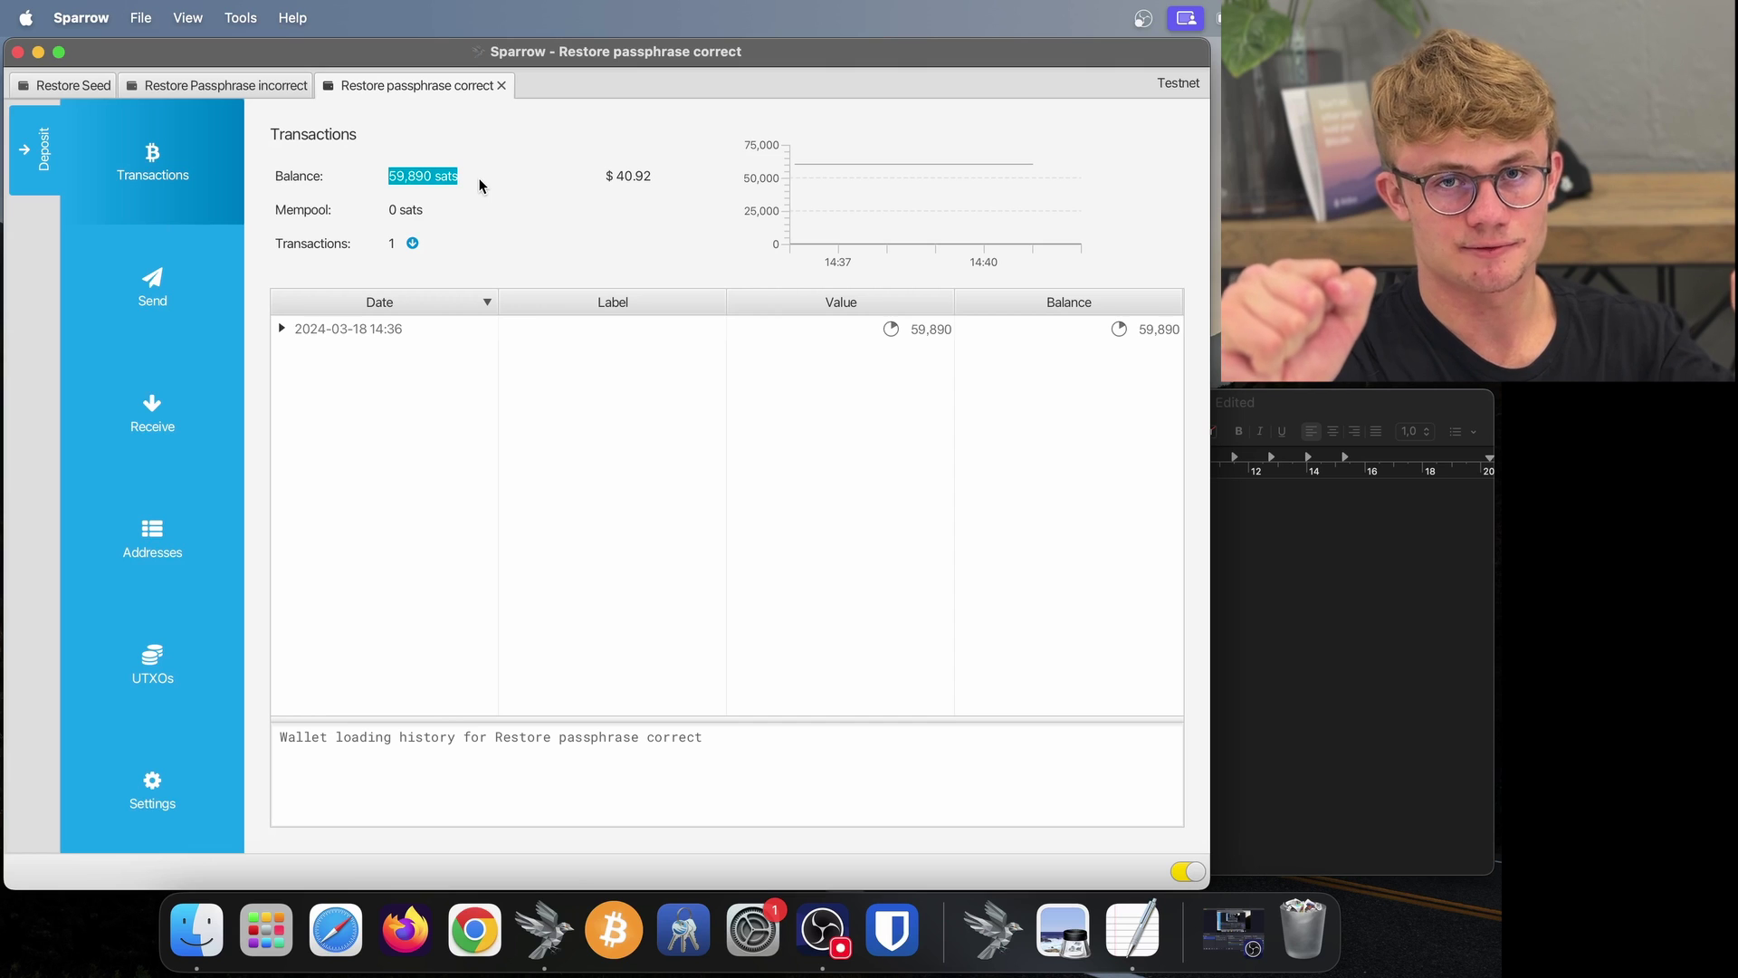
{"action": "left_click", "coordinate": [530, 315]}
{"action": "left_click", "coordinate": [501, 86]}
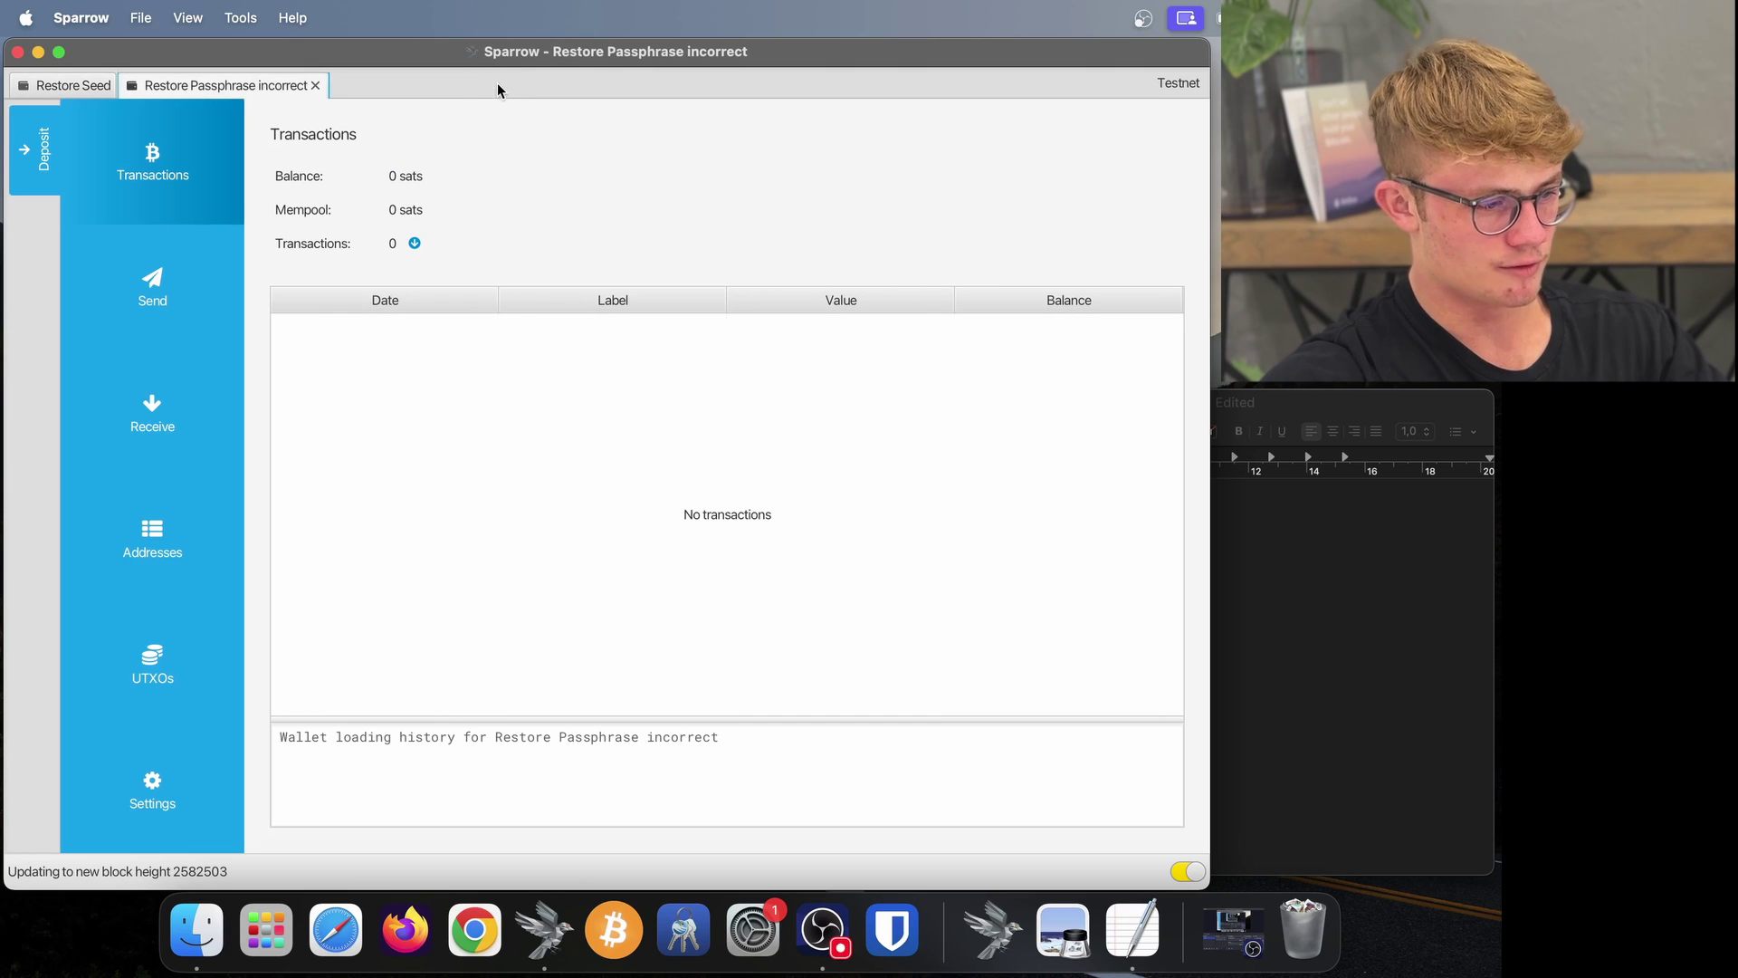
Step: Close the incorrect-passphrase and Restore Seed wallets, then open 'Passphrase Wallet.mv.db'
{"action": "left_click", "coordinate": [315, 86]}
{"action": "left_click", "coordinate": [117, 87]}
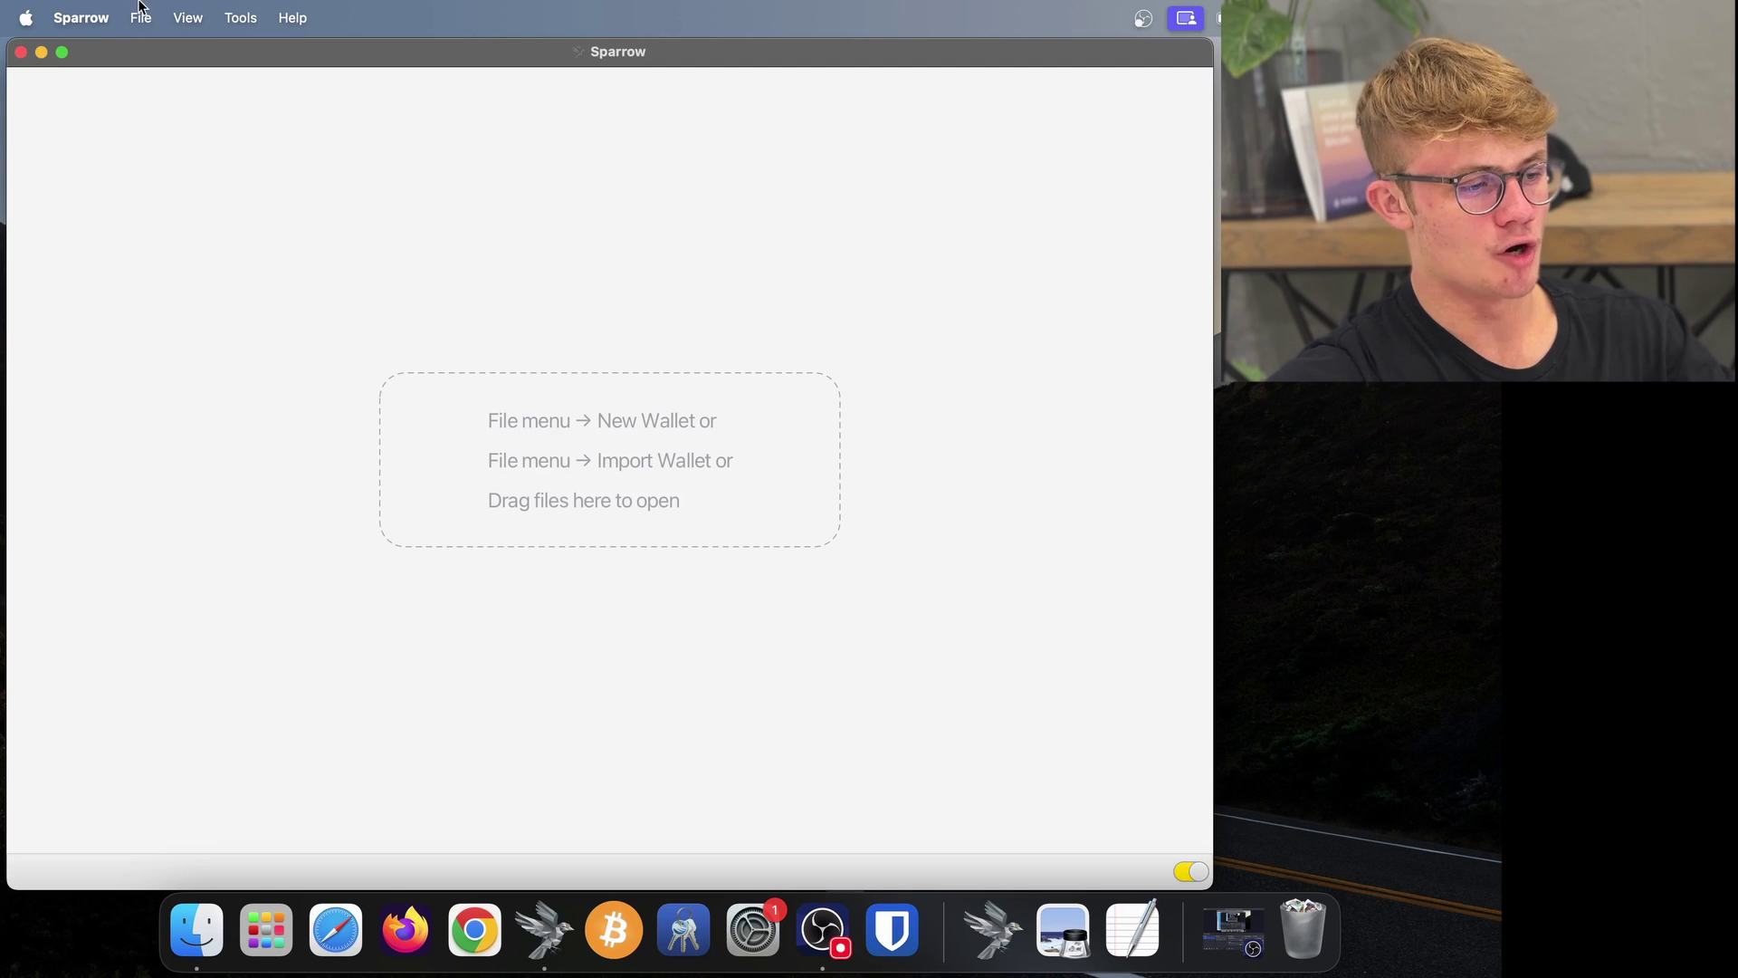
{"action": "left_click", "coordinate": [141, 17]}
{"action": "left_click", "coordinate": [165, 76]}
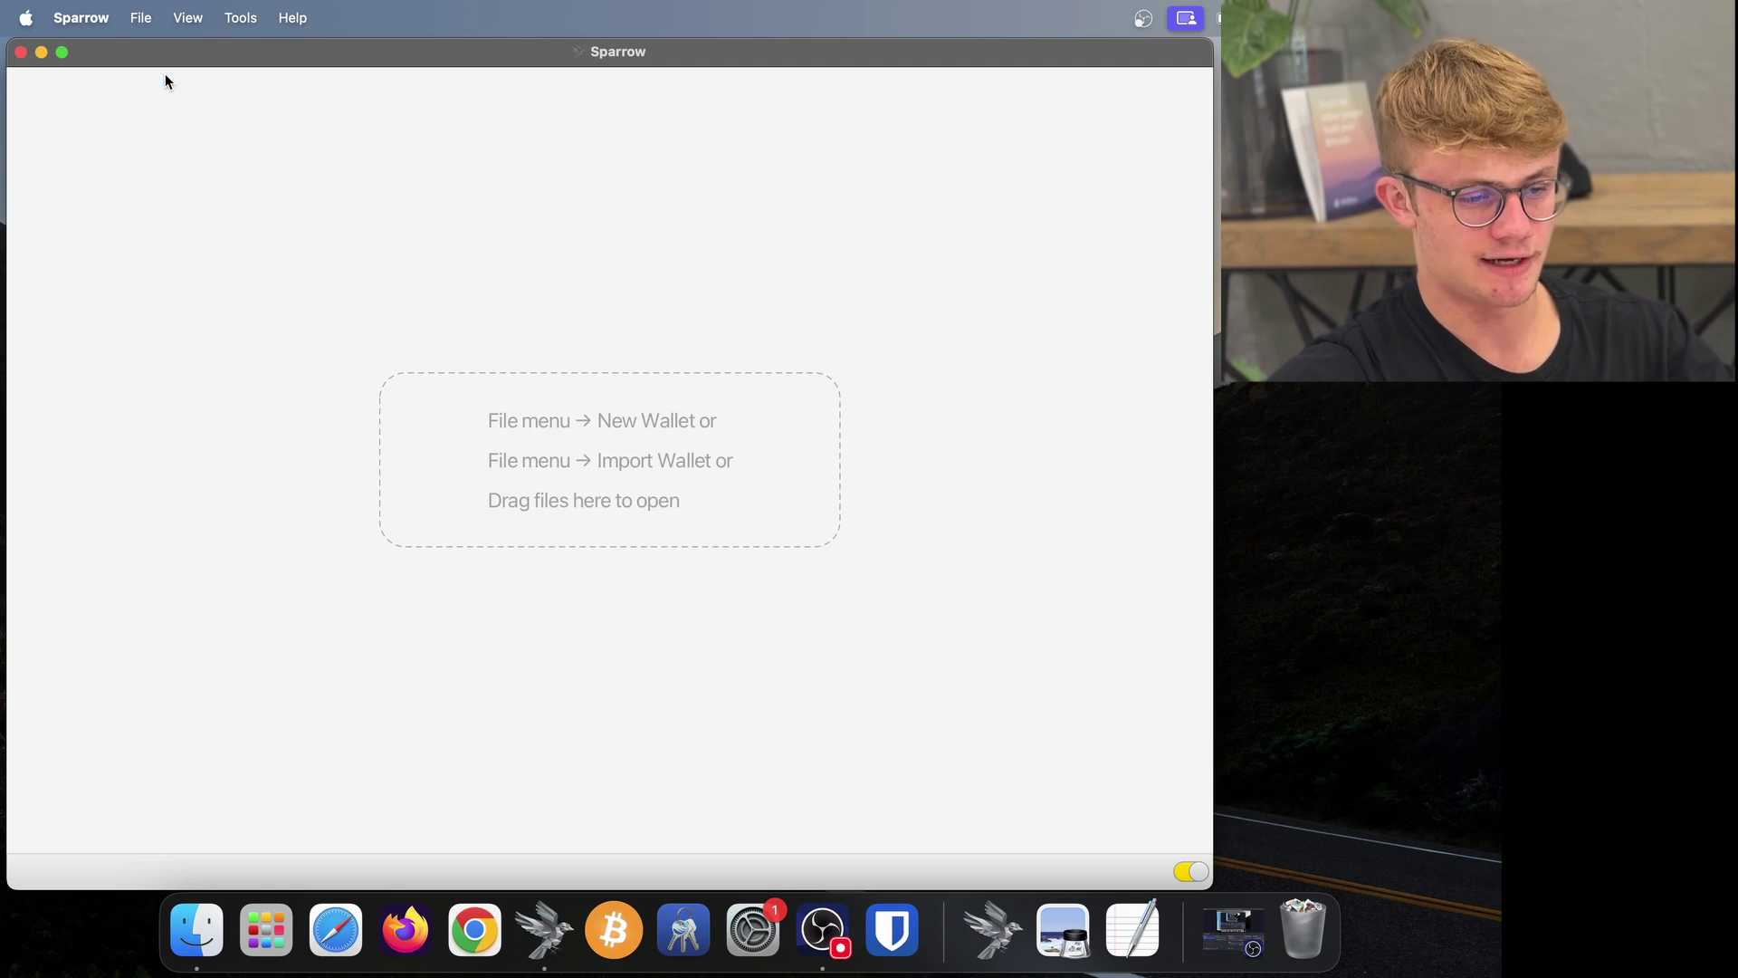
{"action": "left_click", "coordinate": [1001, 242]}
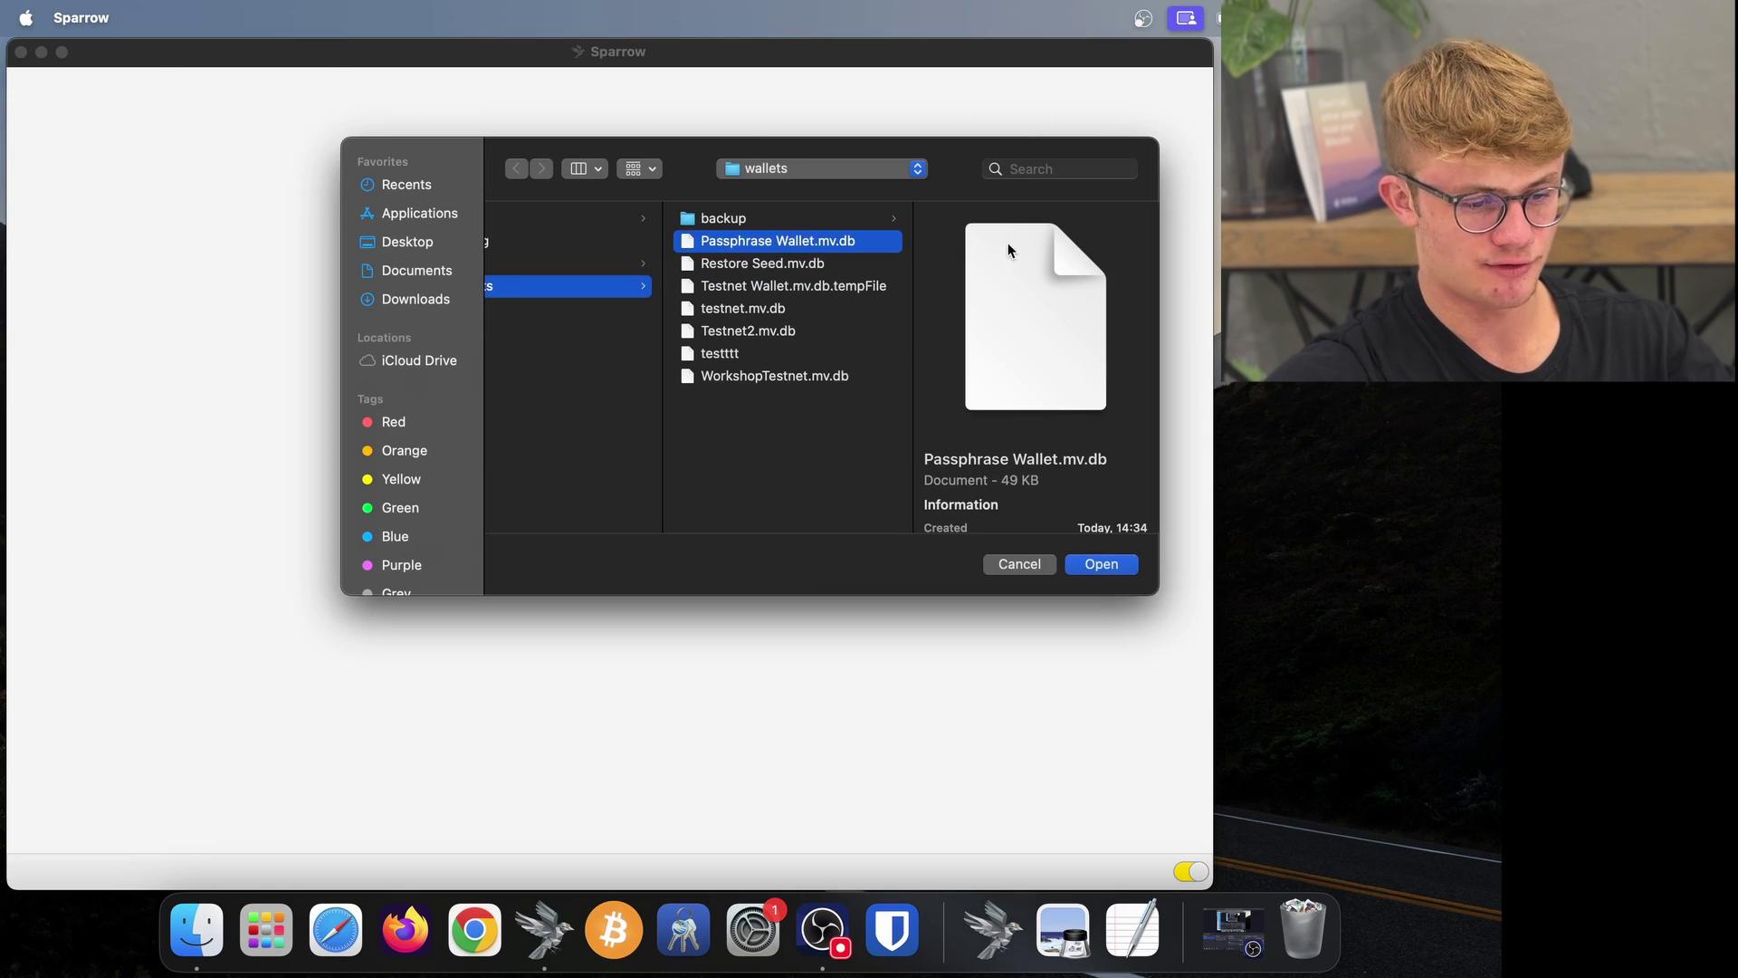
{"action": "left_click", "coordinate": [1098, 564]}
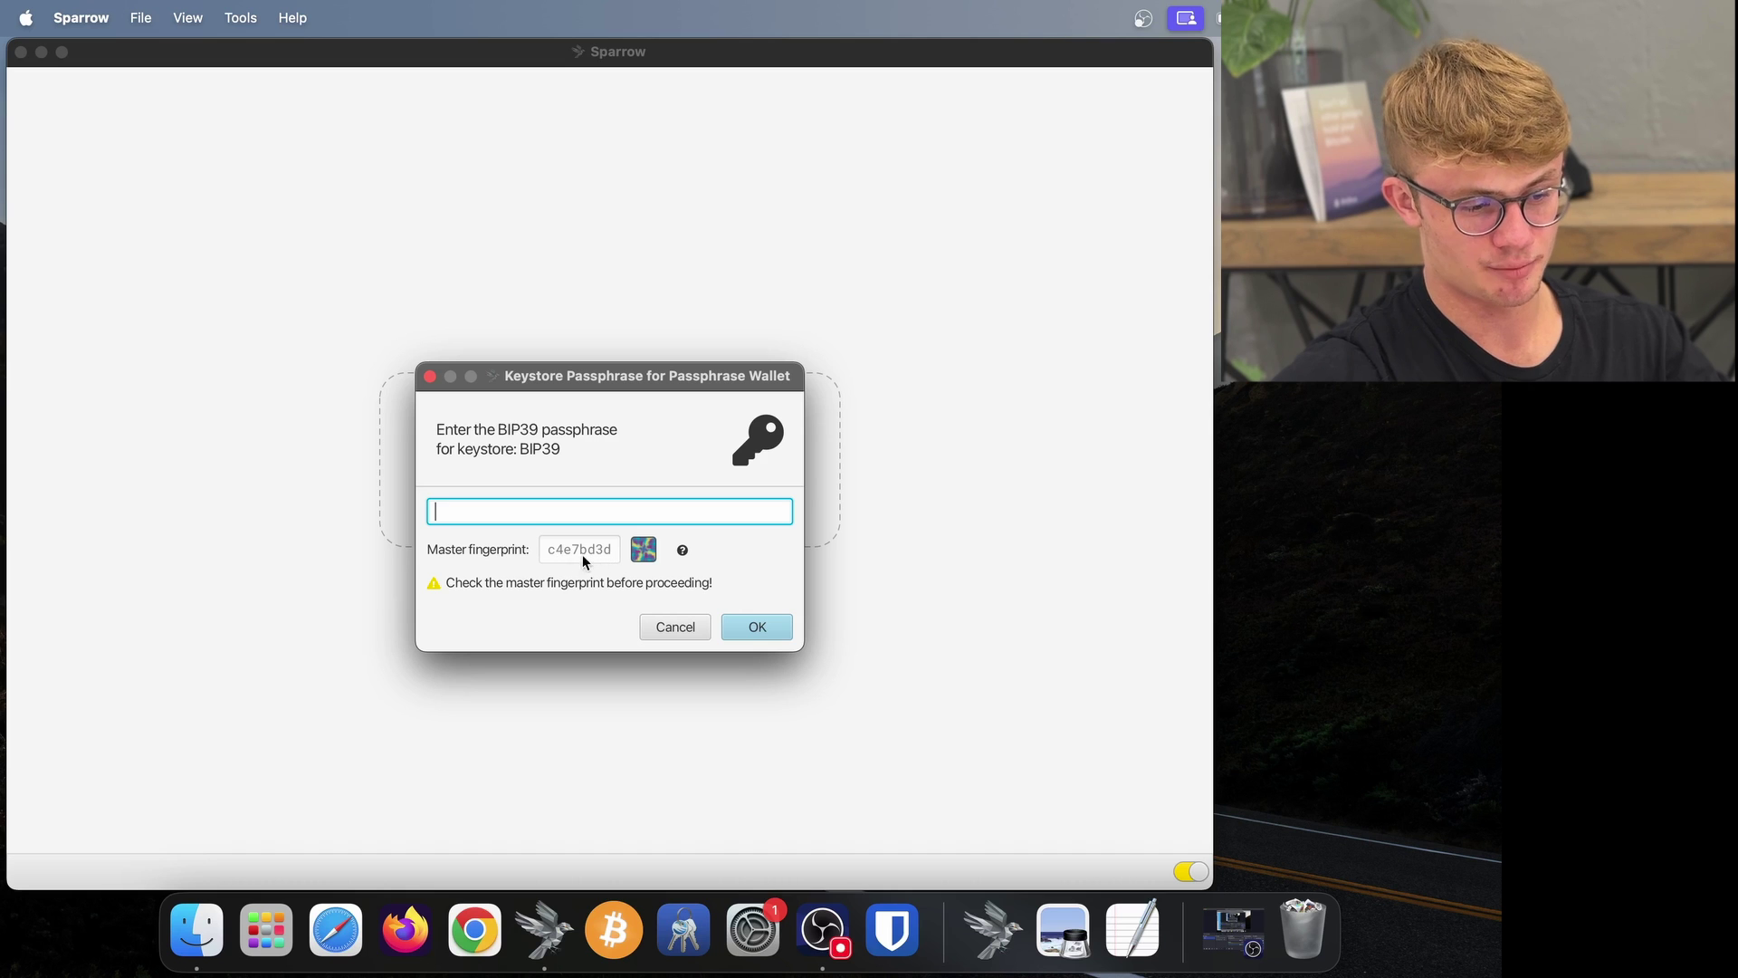
Step: Enter the BIP39 passphrase for Passphrase Wallet, retyping and revealing it to check, then confirm to load 59,890 sats
{"action": "type", "text": "•••••"}
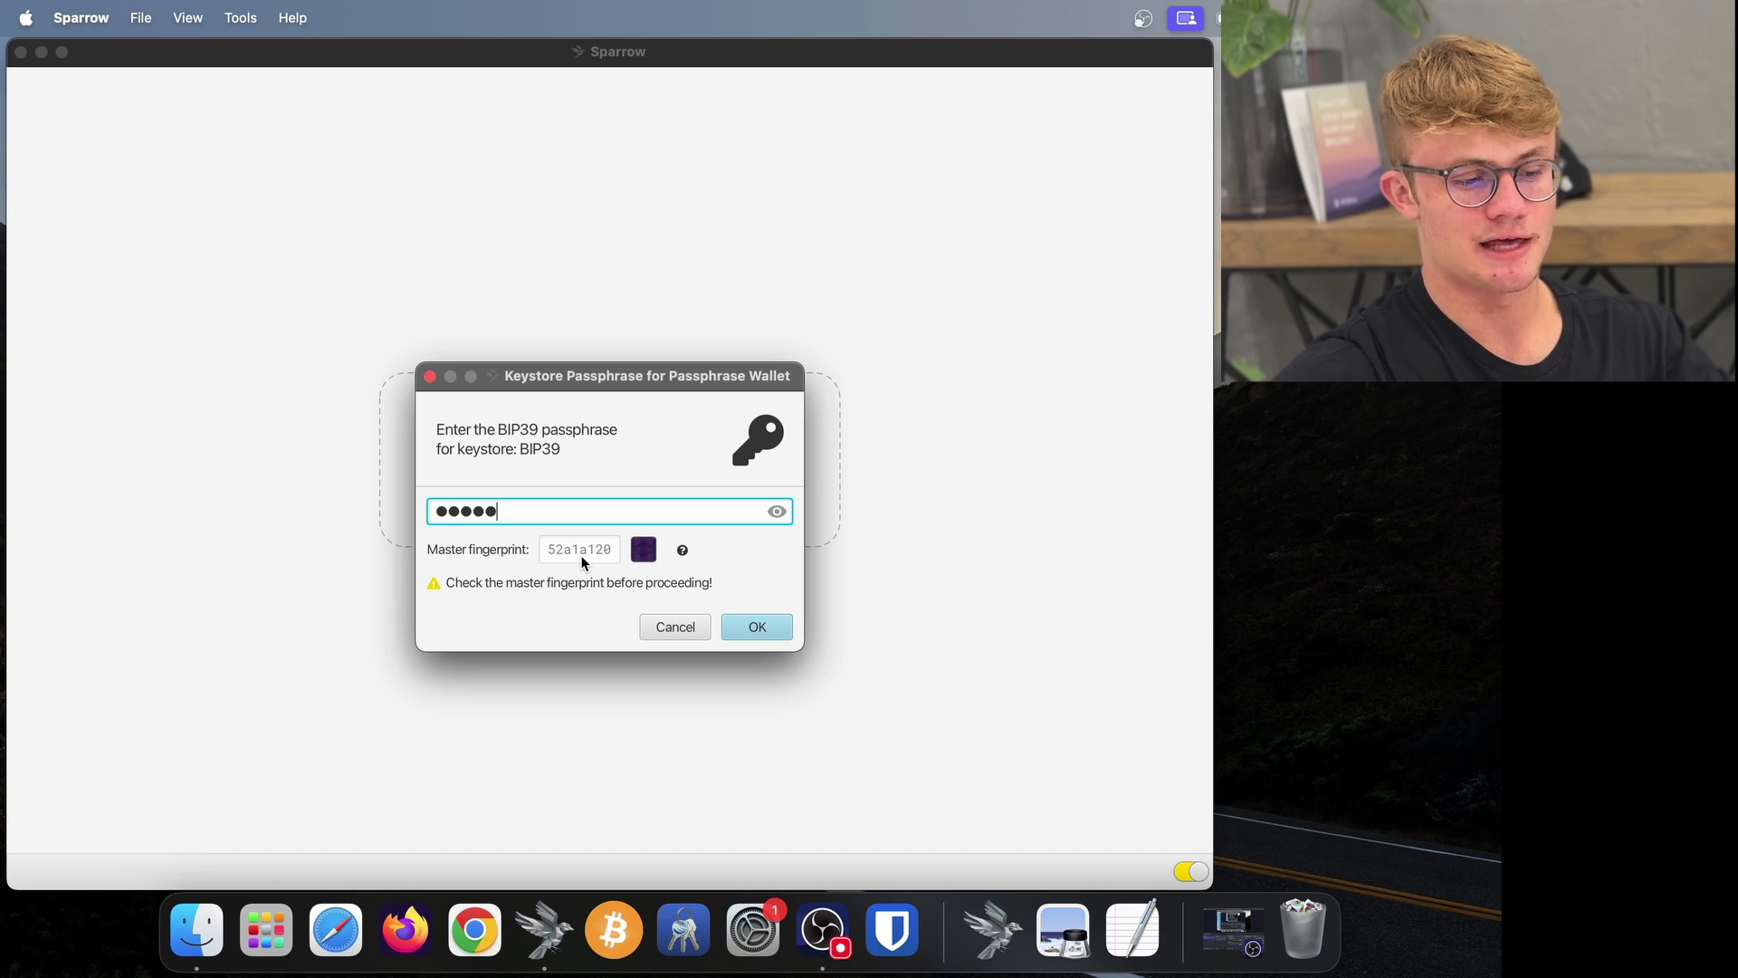
{"action": "double_click", "coordinate": [544, 509]}
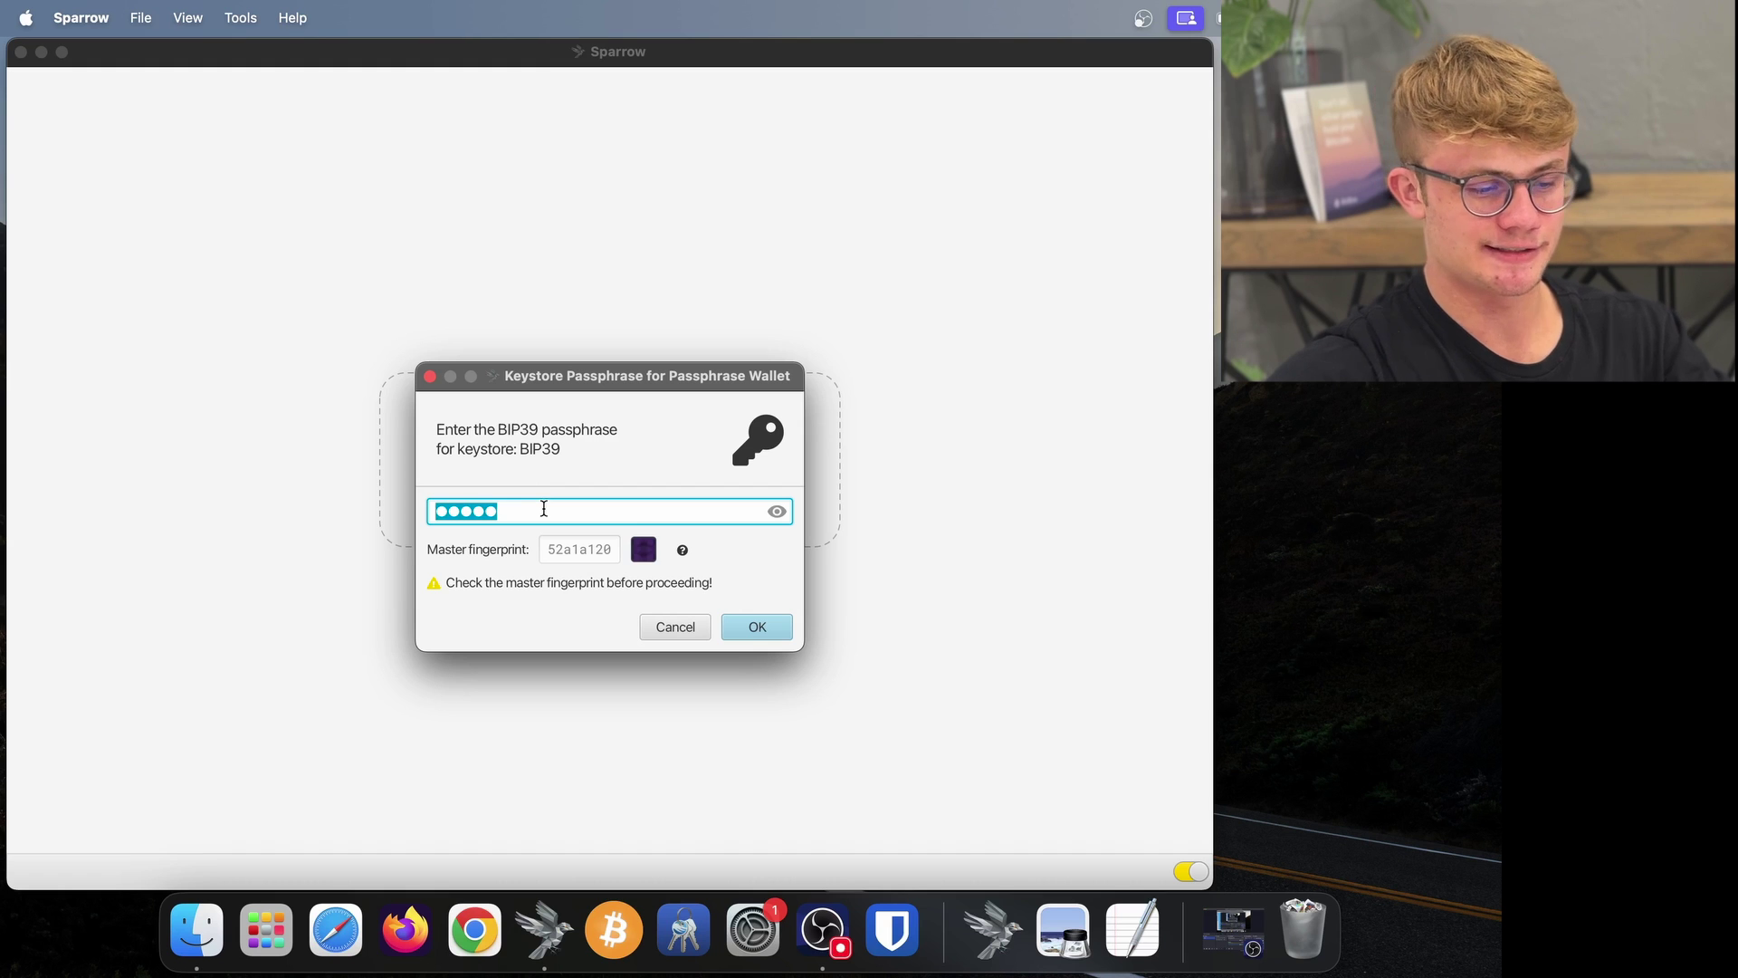
{"action": "type", "text": "•••••••"}
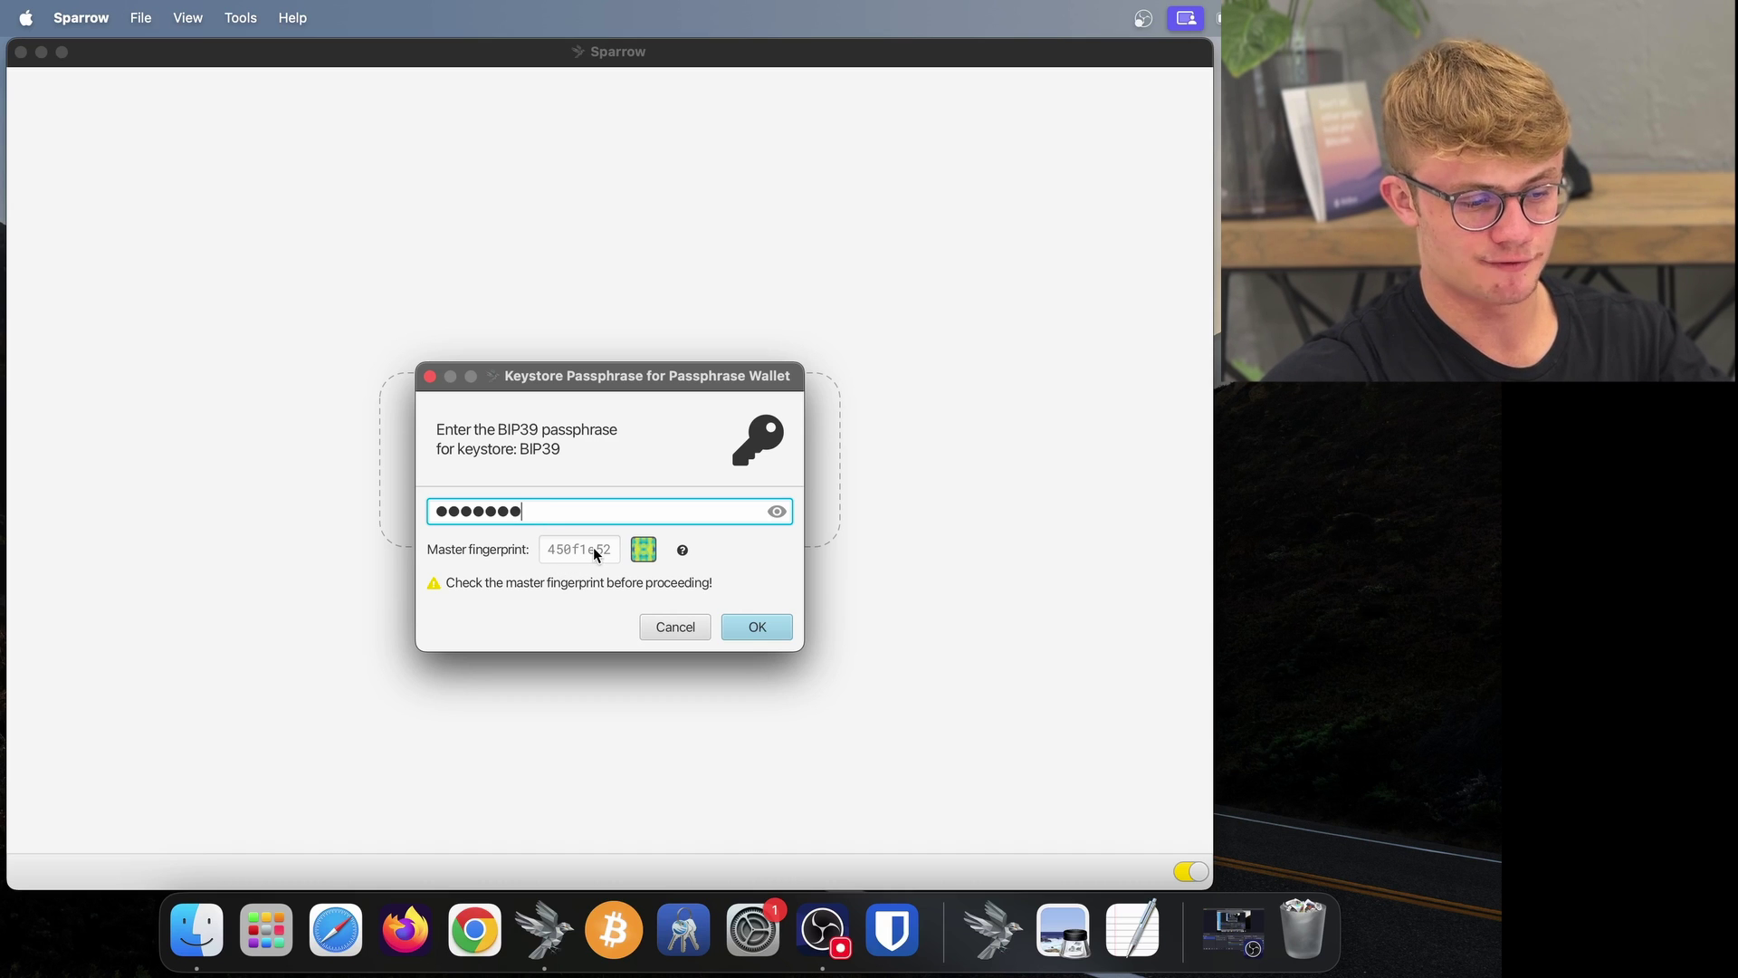
{"action": "double_click", "coordinate": [572, 513]}
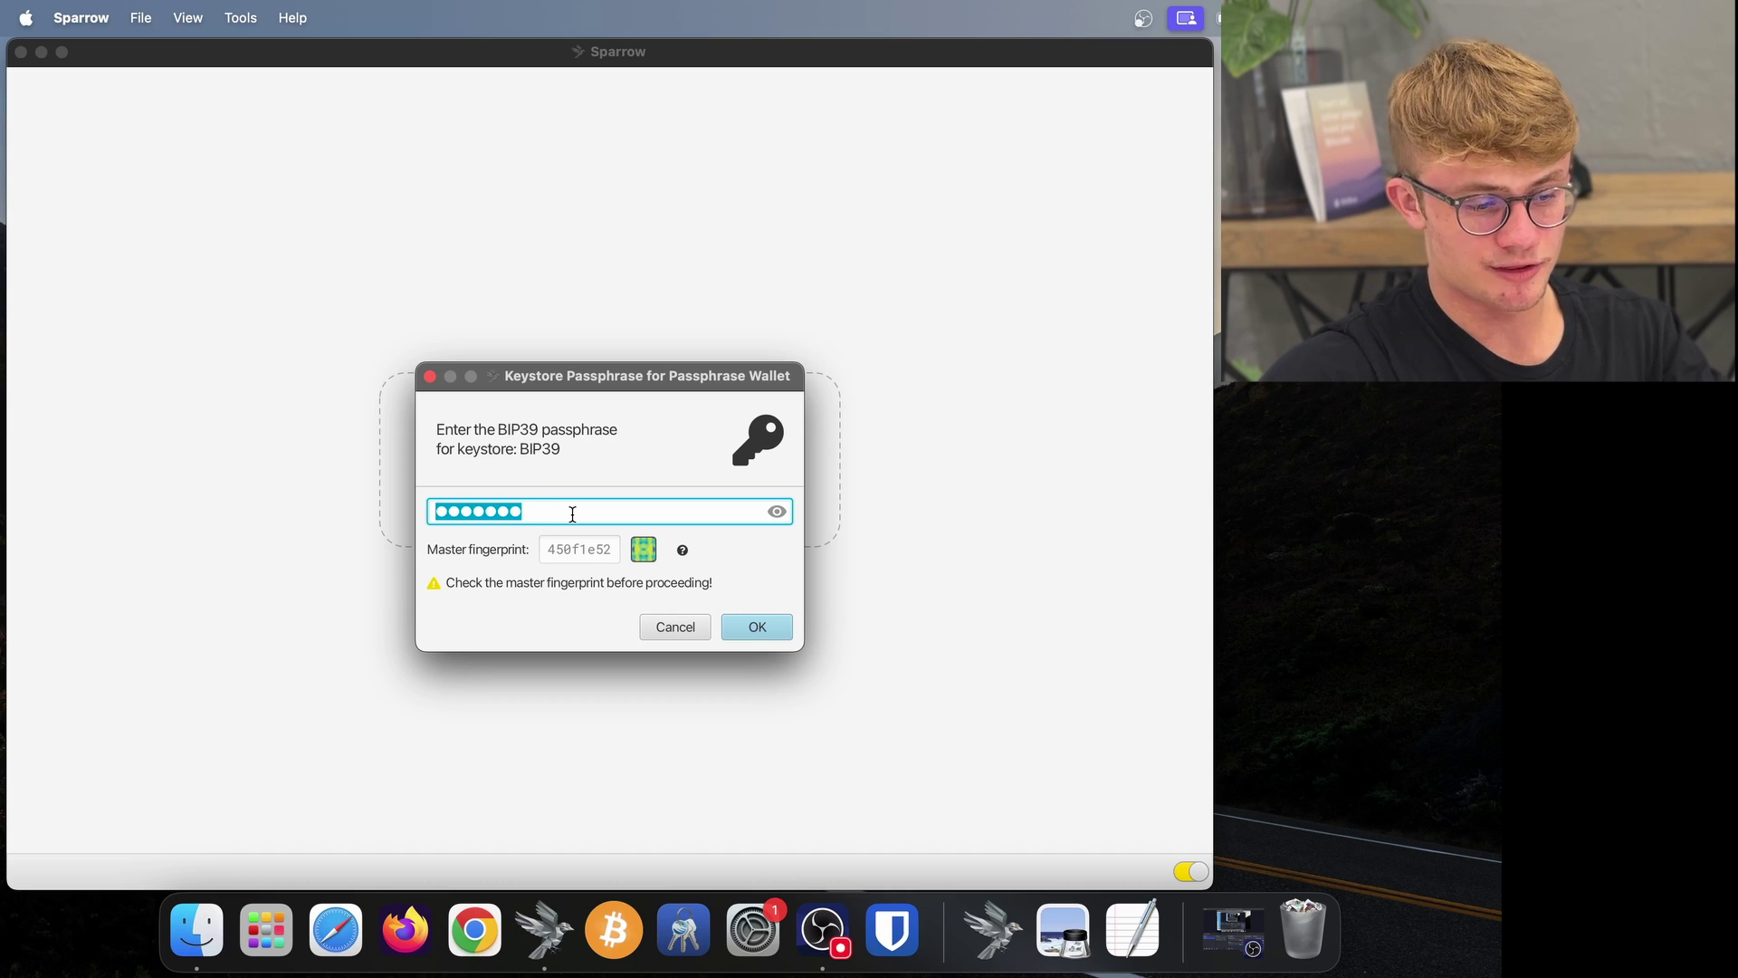
{"action": "key", "text": "BackSpace"}
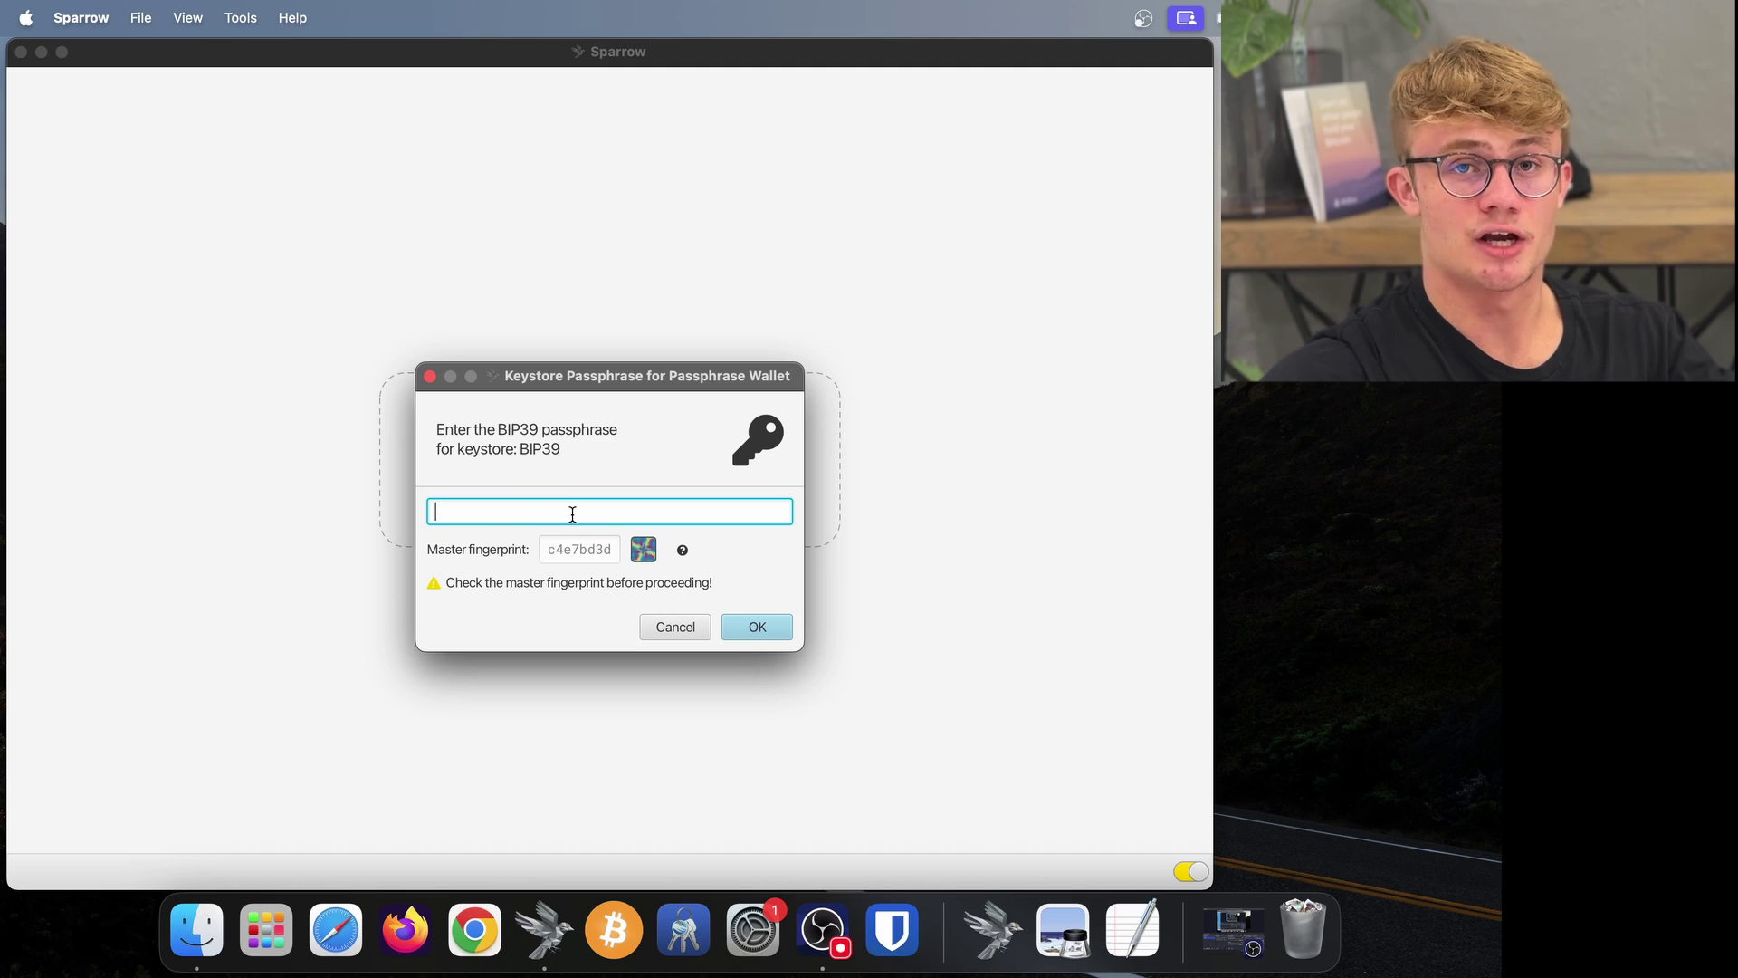
{"action": "type", "text": "••"}
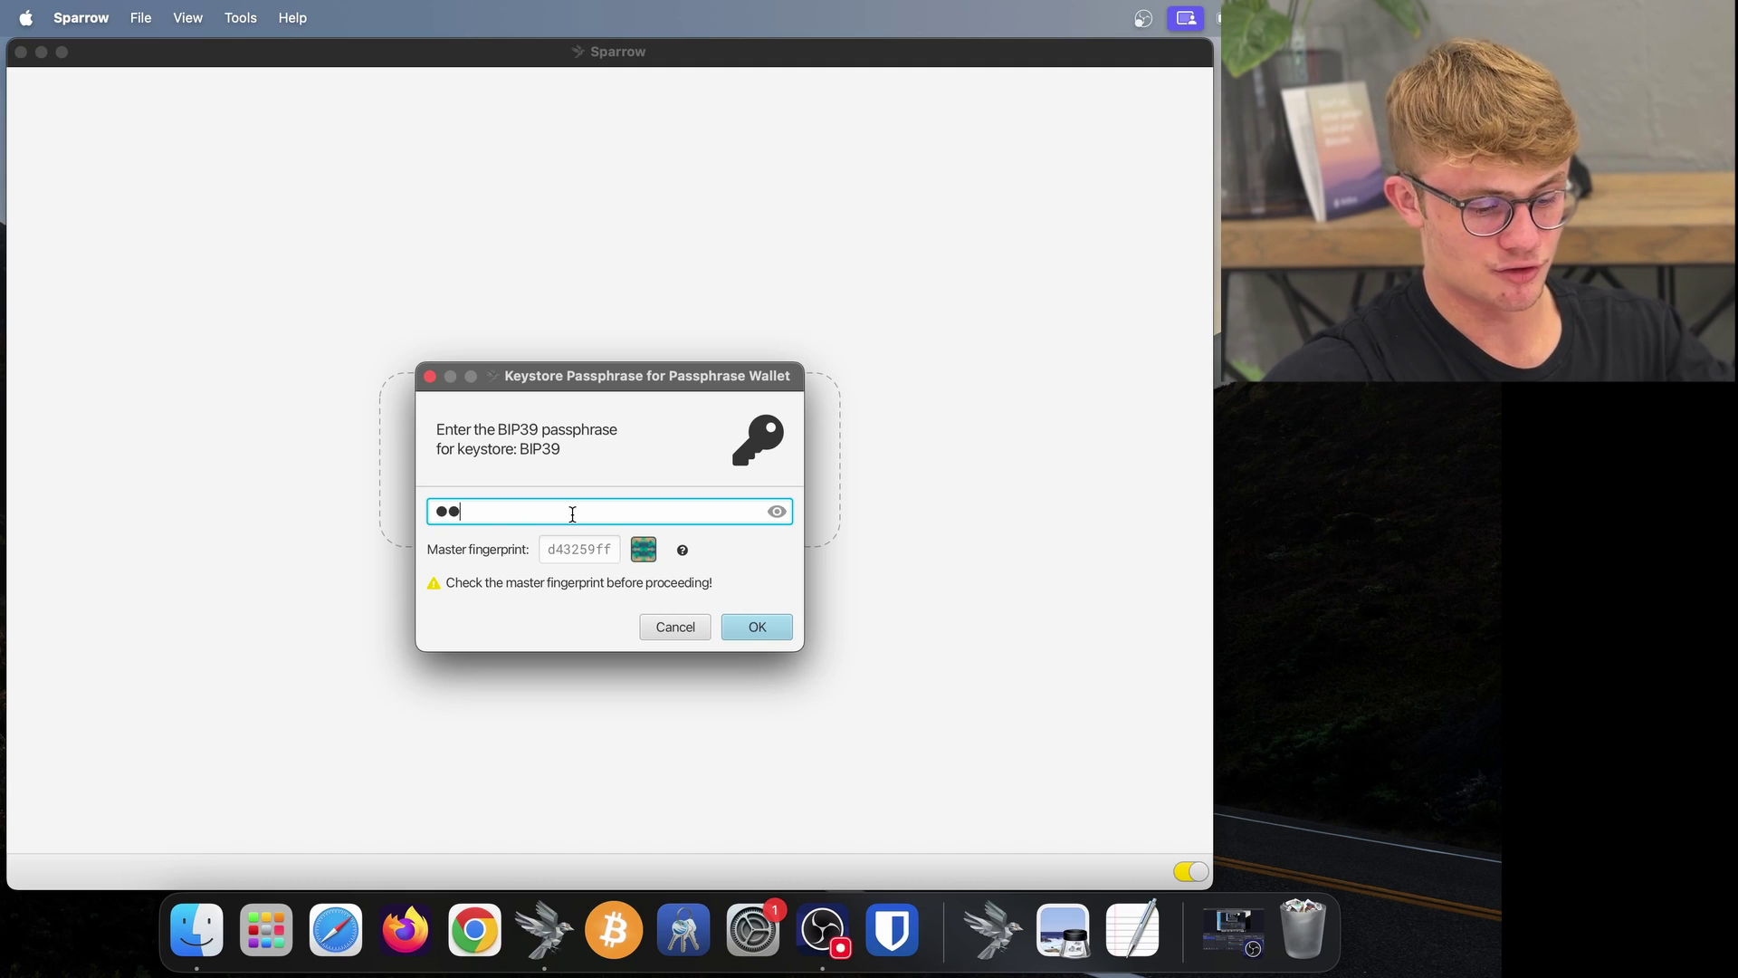
{"action": "type", "text": "••"}
{"action": "left_click", "coordinate": [777, 516]}
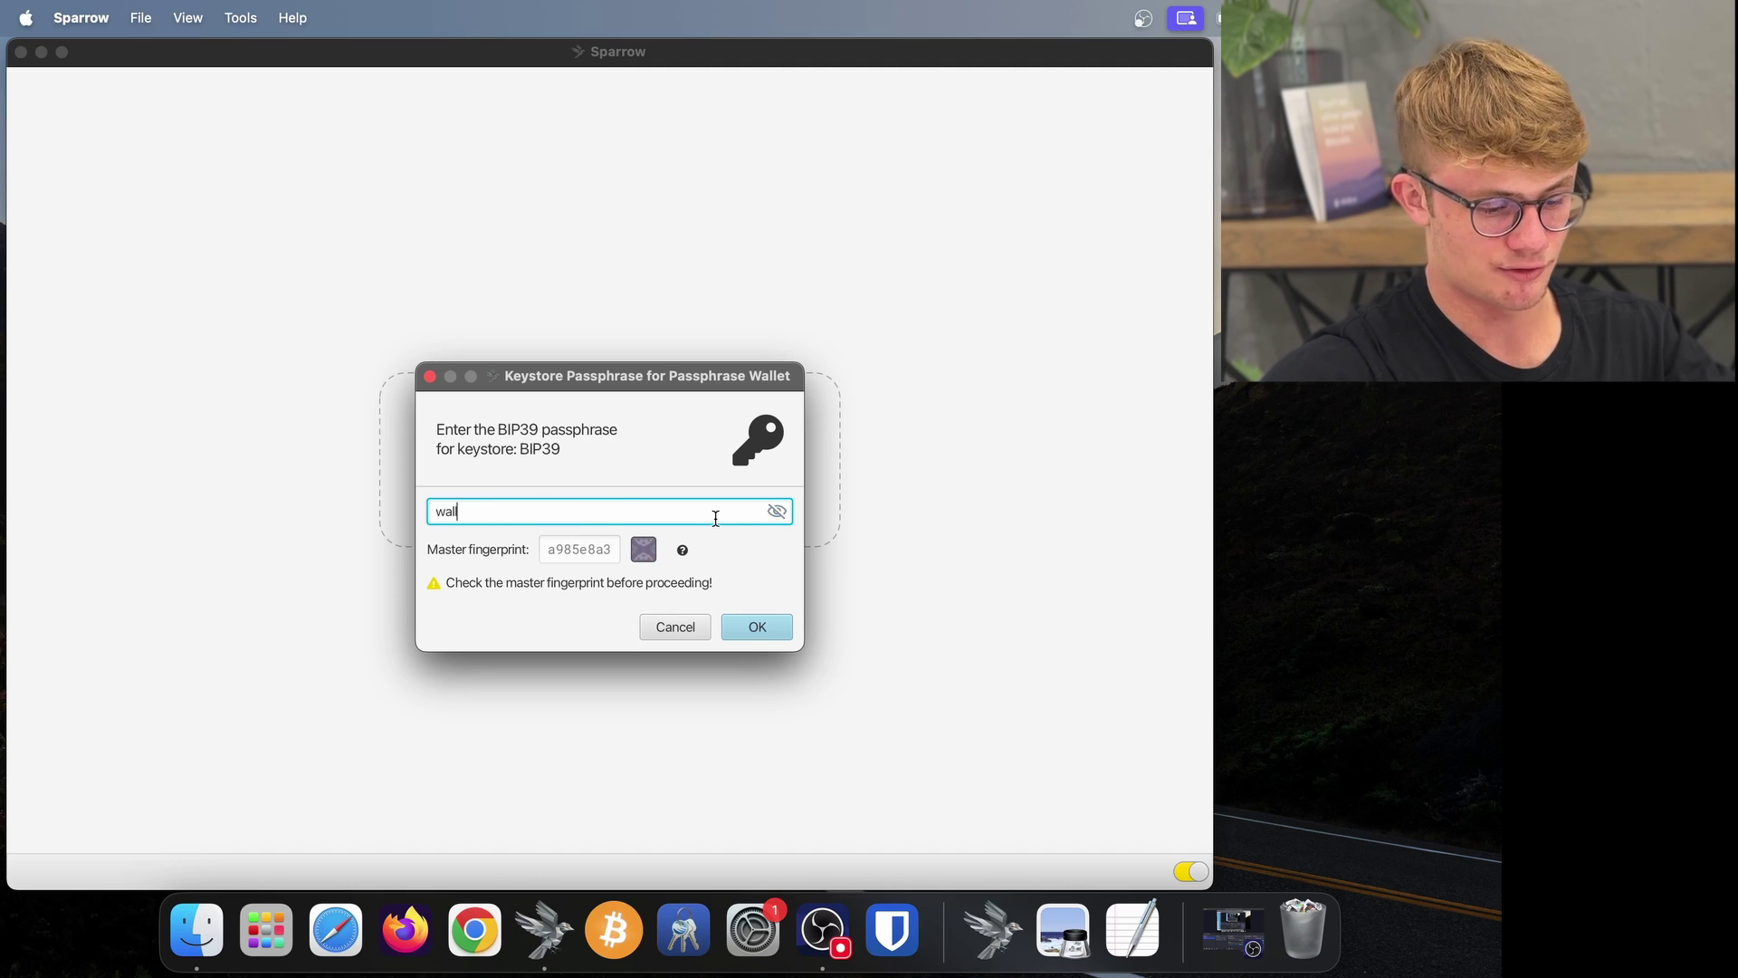
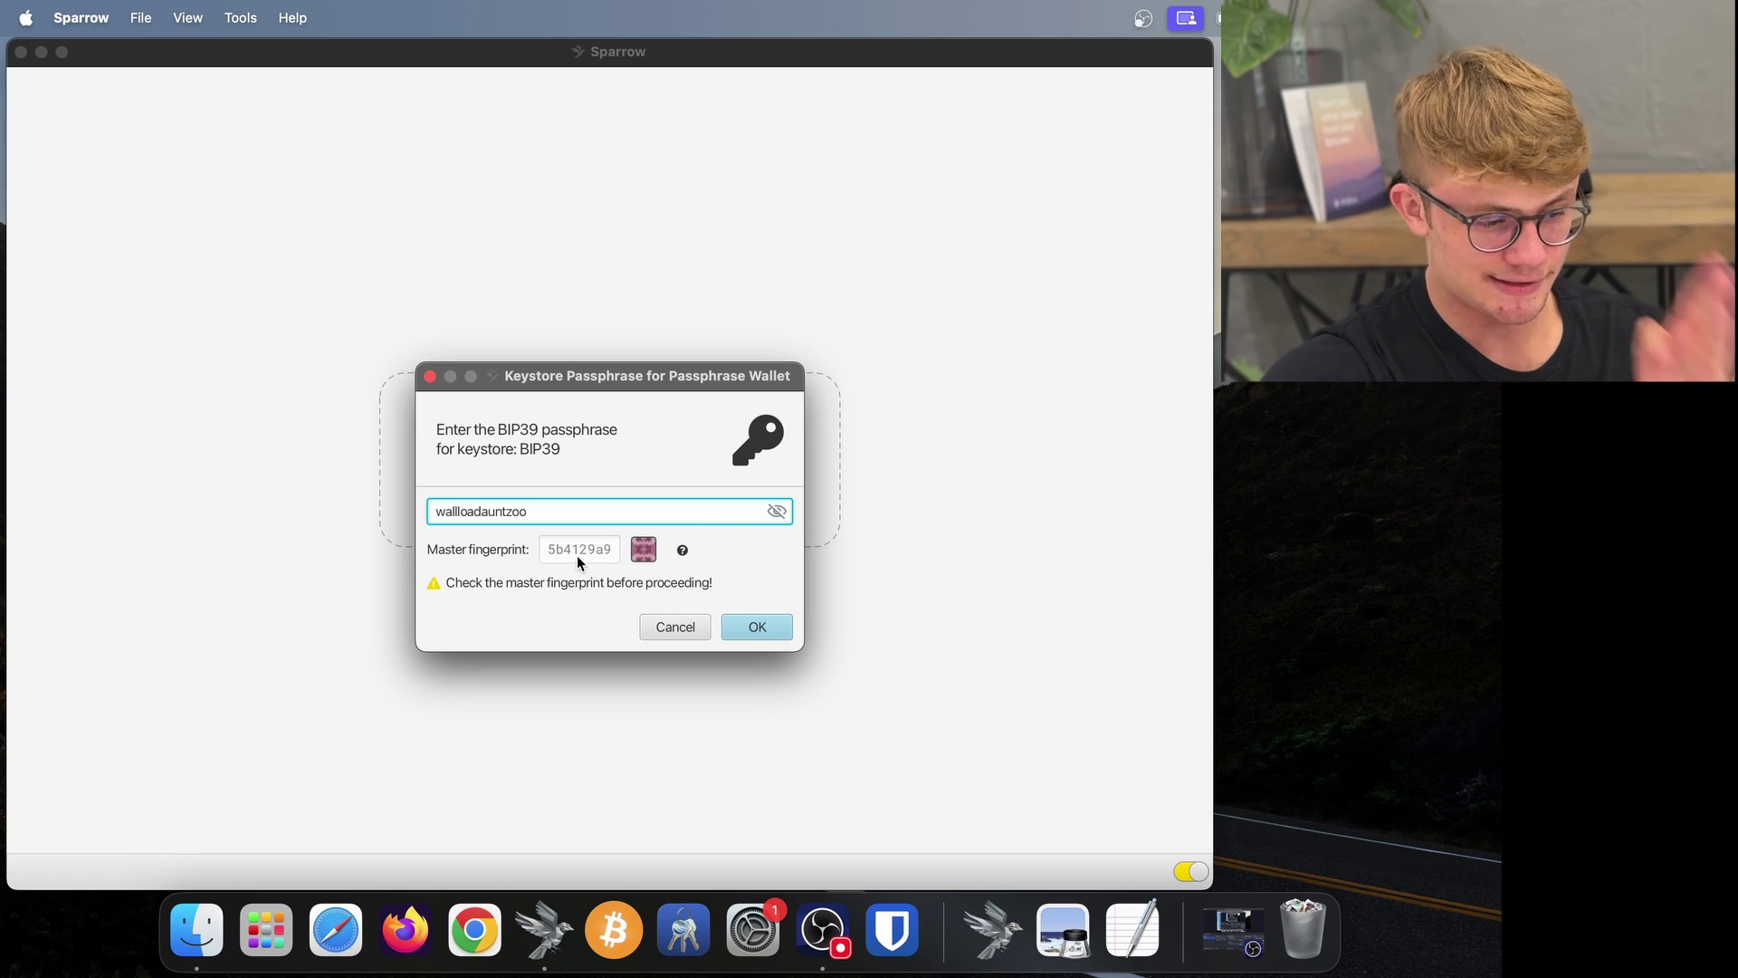
{"action": "left_click", "coordinate": [750, 627]}
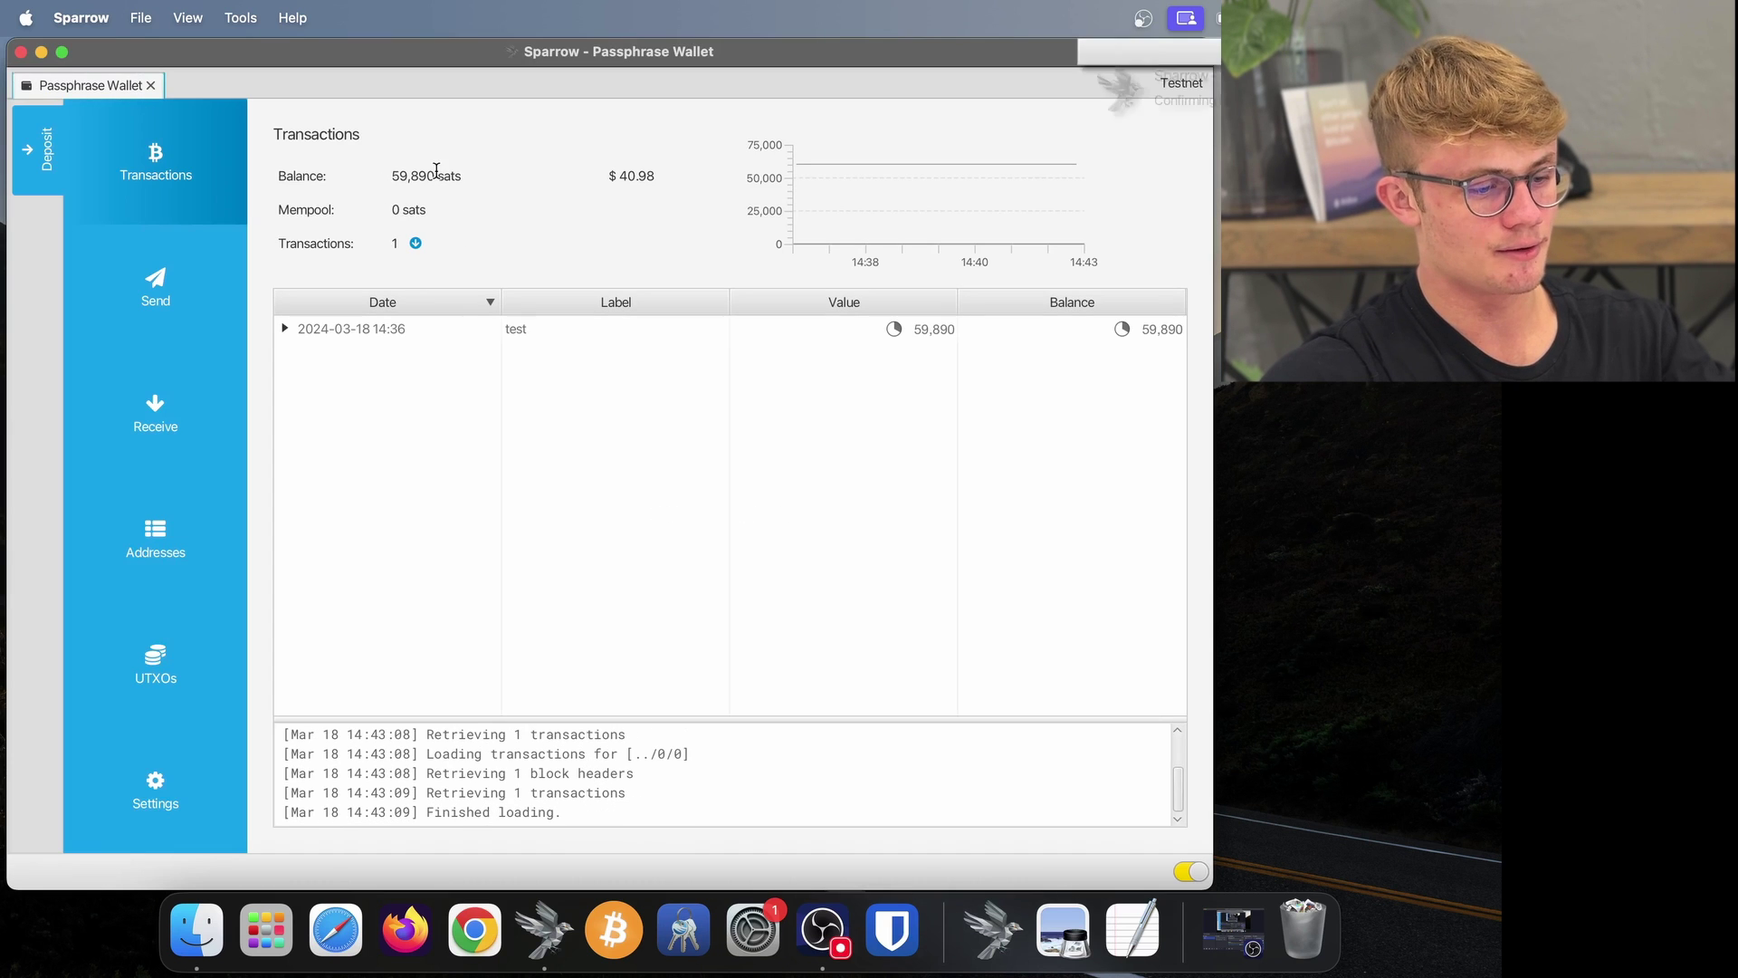